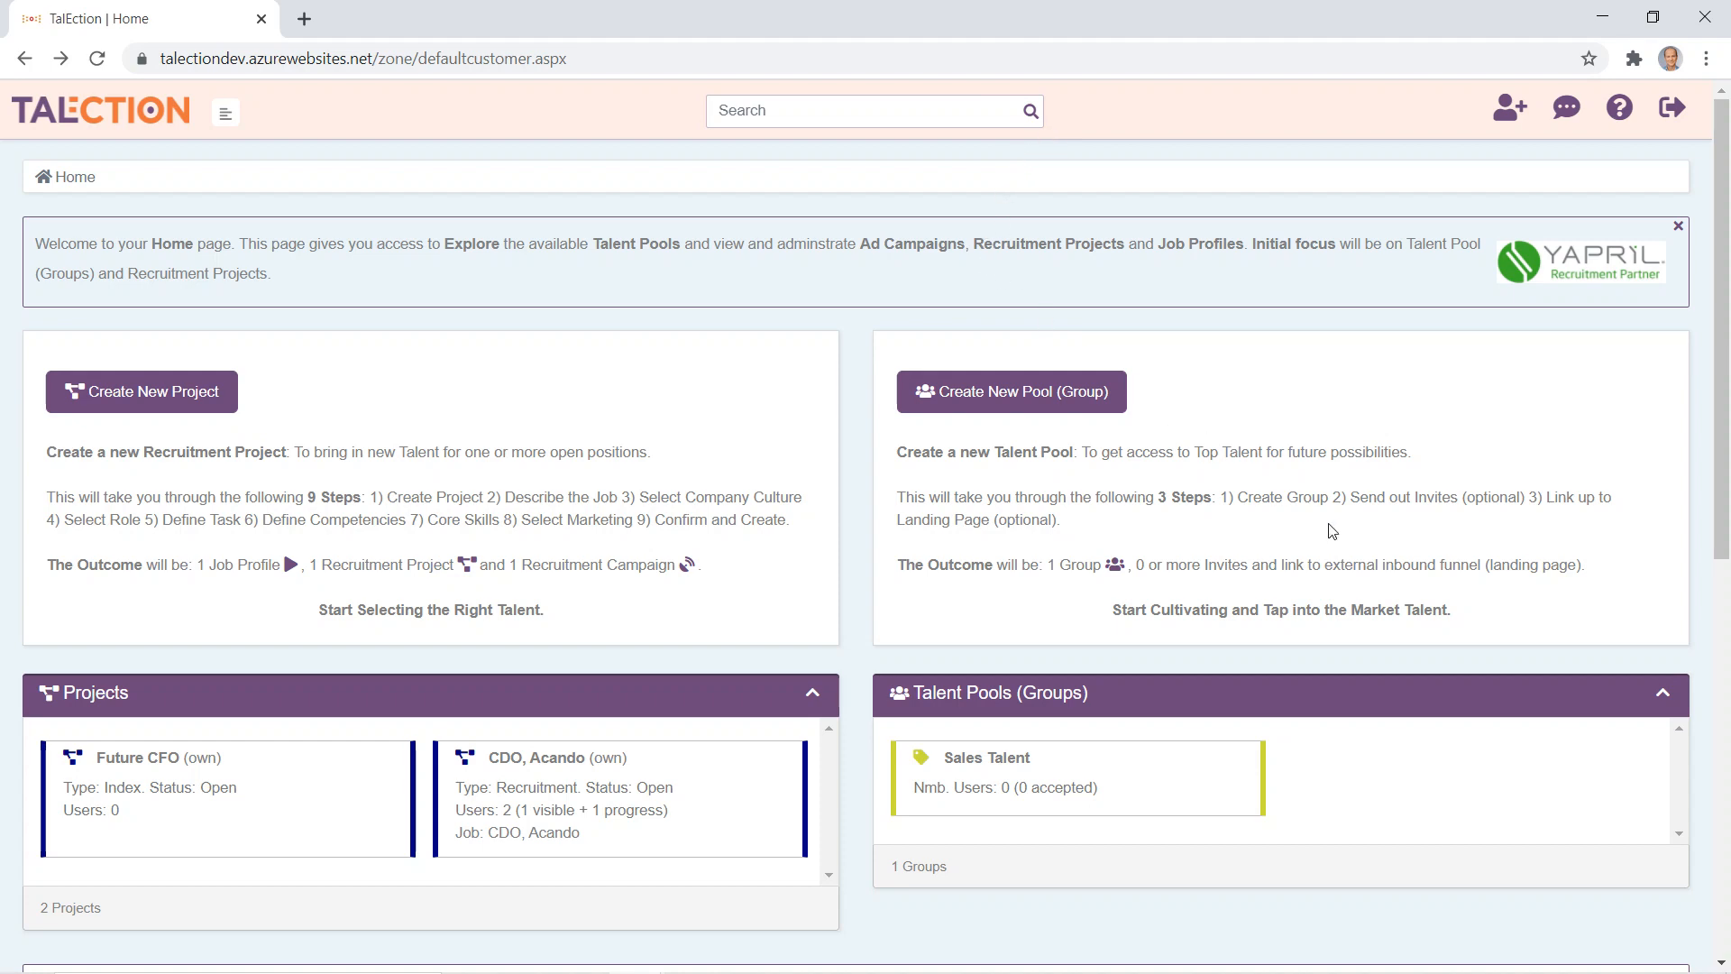
- Look over the home page's best practices and start creating a new recruitment project
scroll(1371, 553, down, 1)
scroll(1371, 554, down, 7)
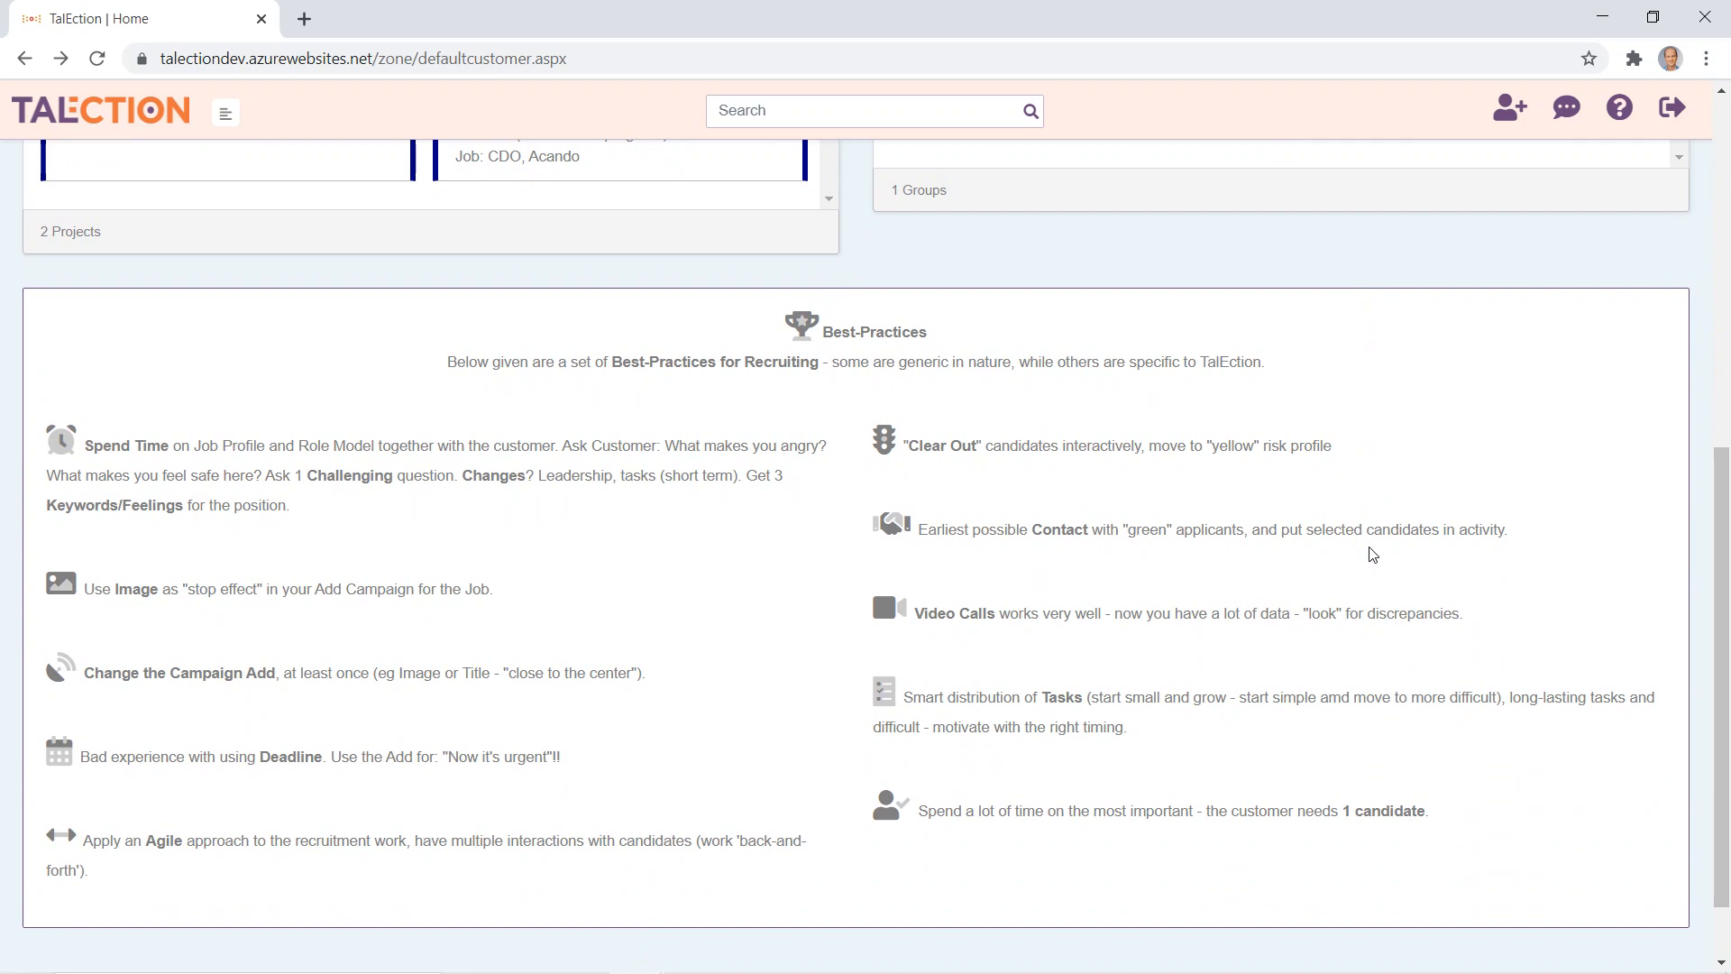
scroll(1372, 553, up, 8)
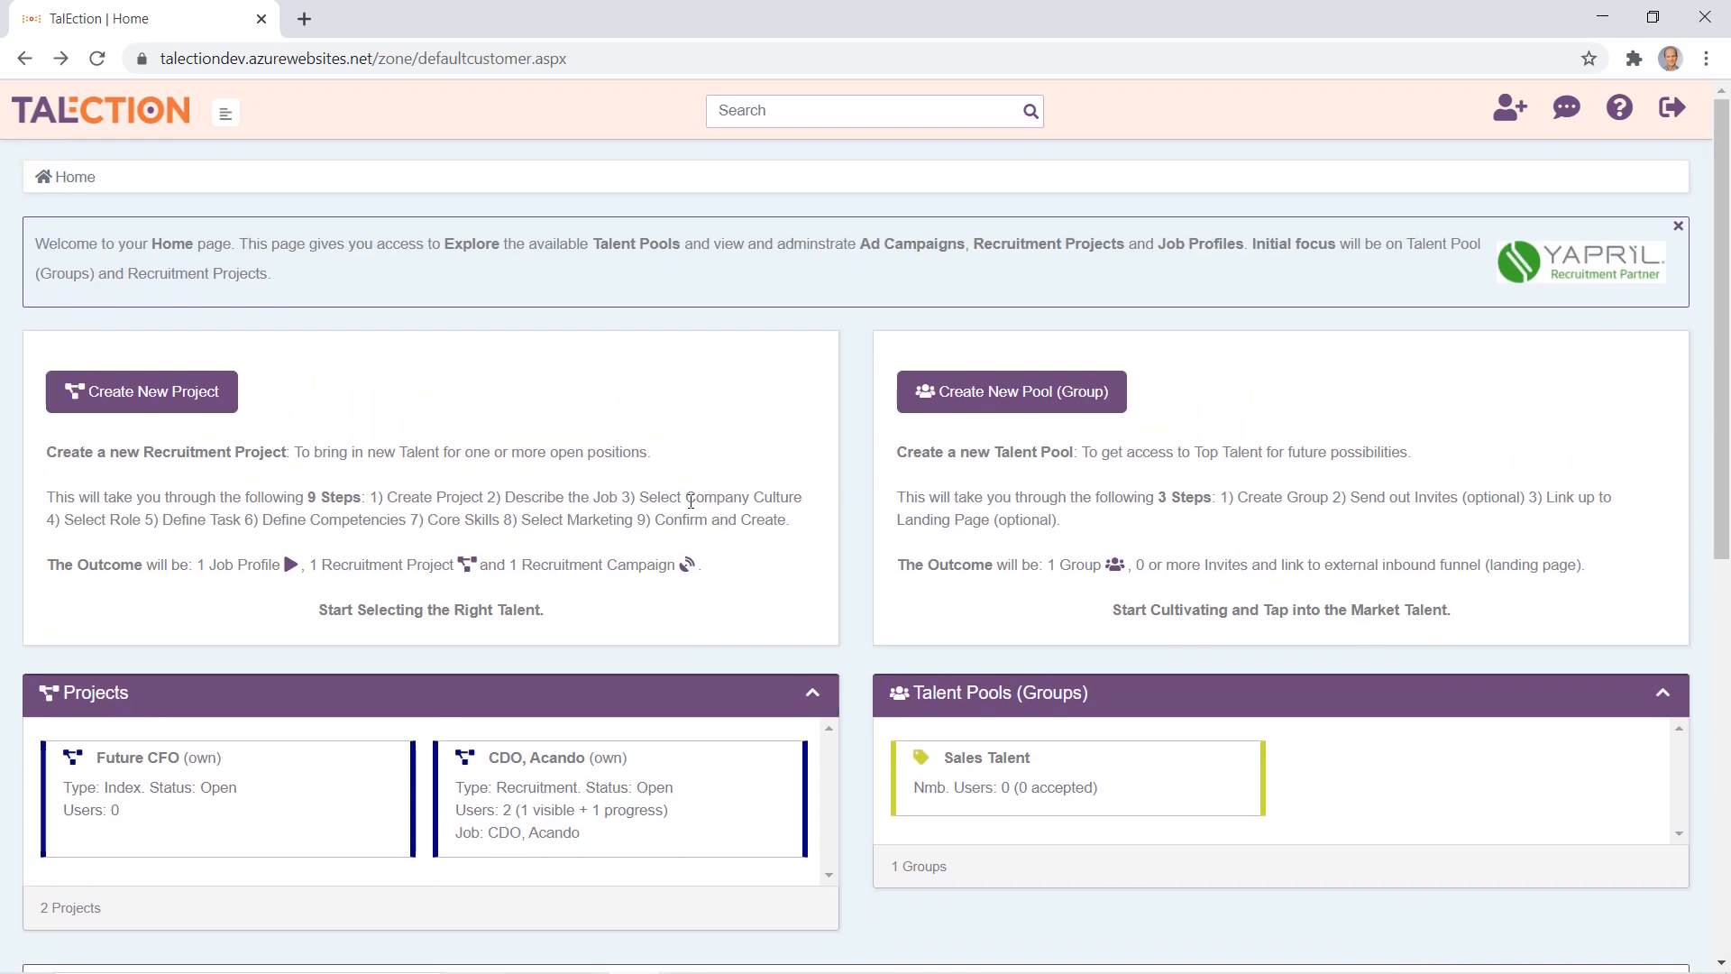
click(178, 401)
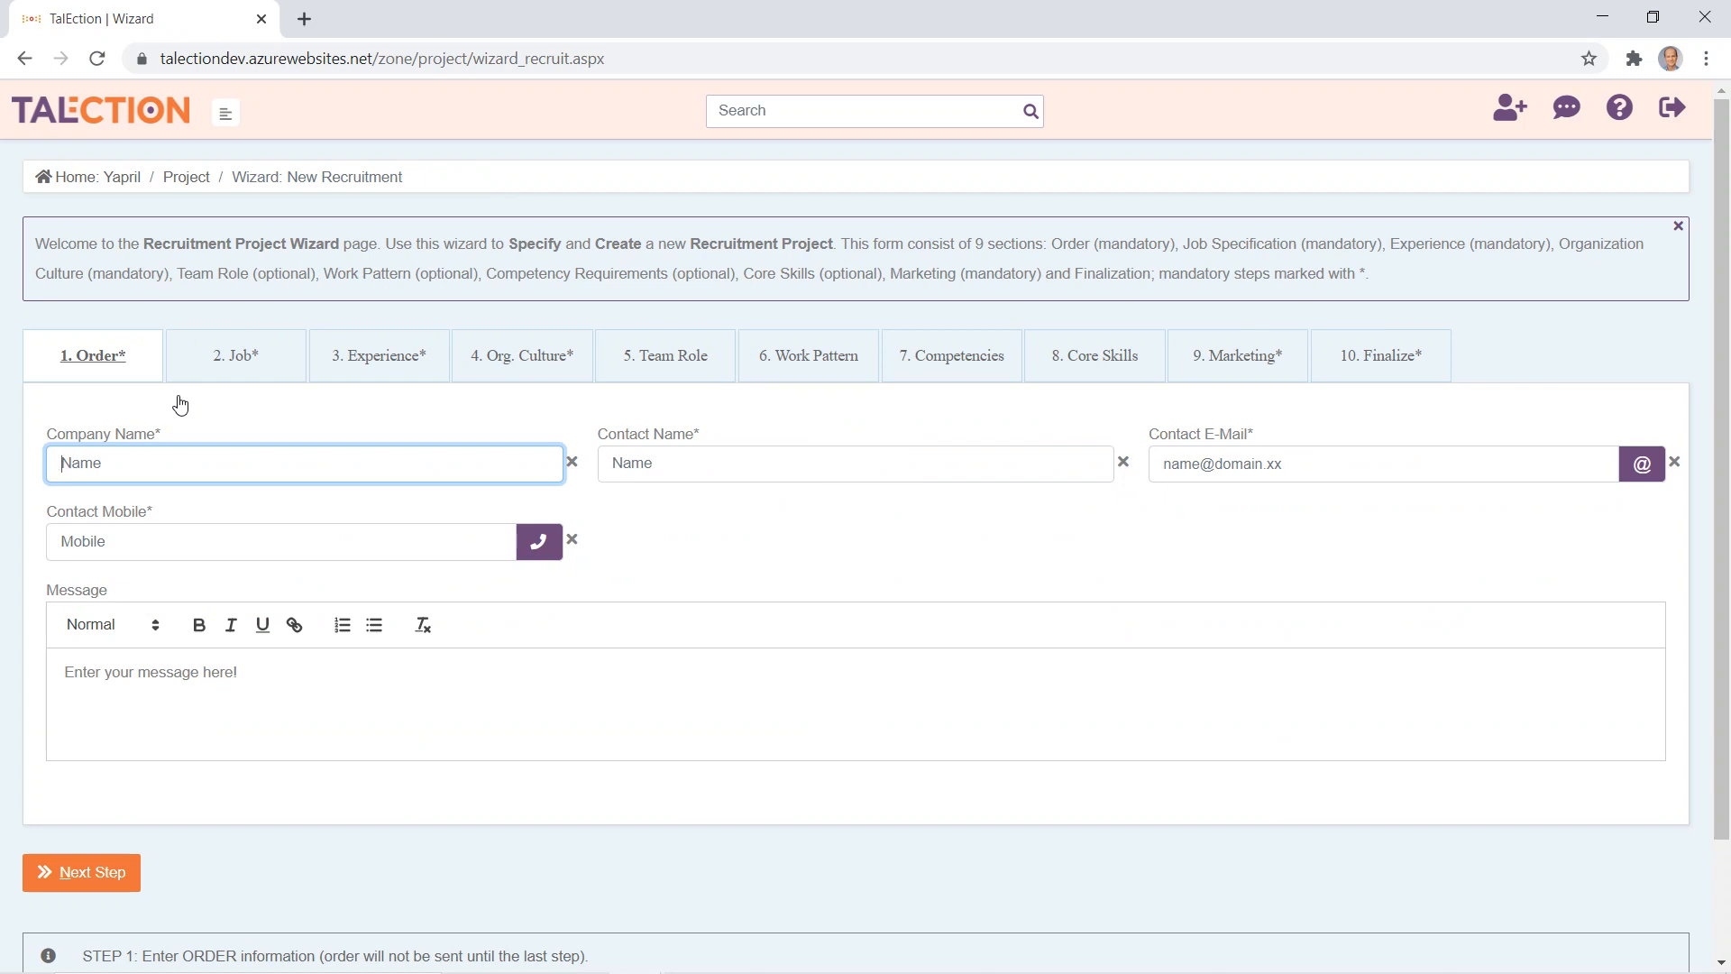
- Examine the Job section of the recruitment wizard, from title and start date through the job and context descriptions
click(235, 357)
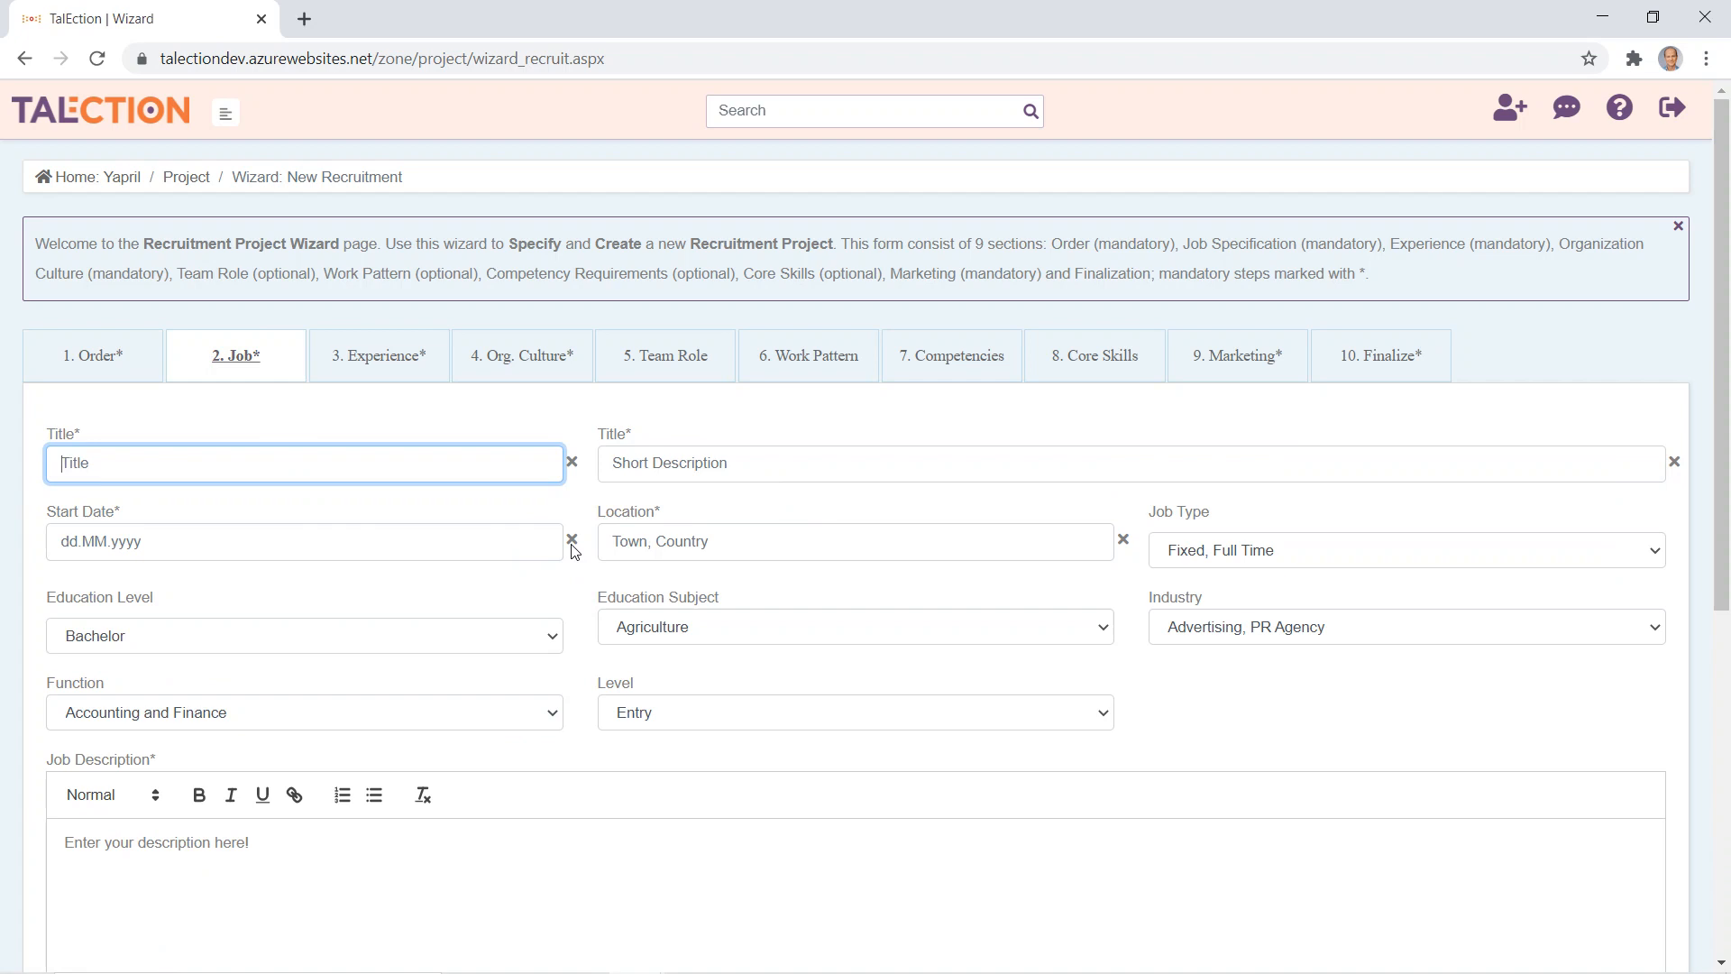
scroll(337, 750, down, 4)
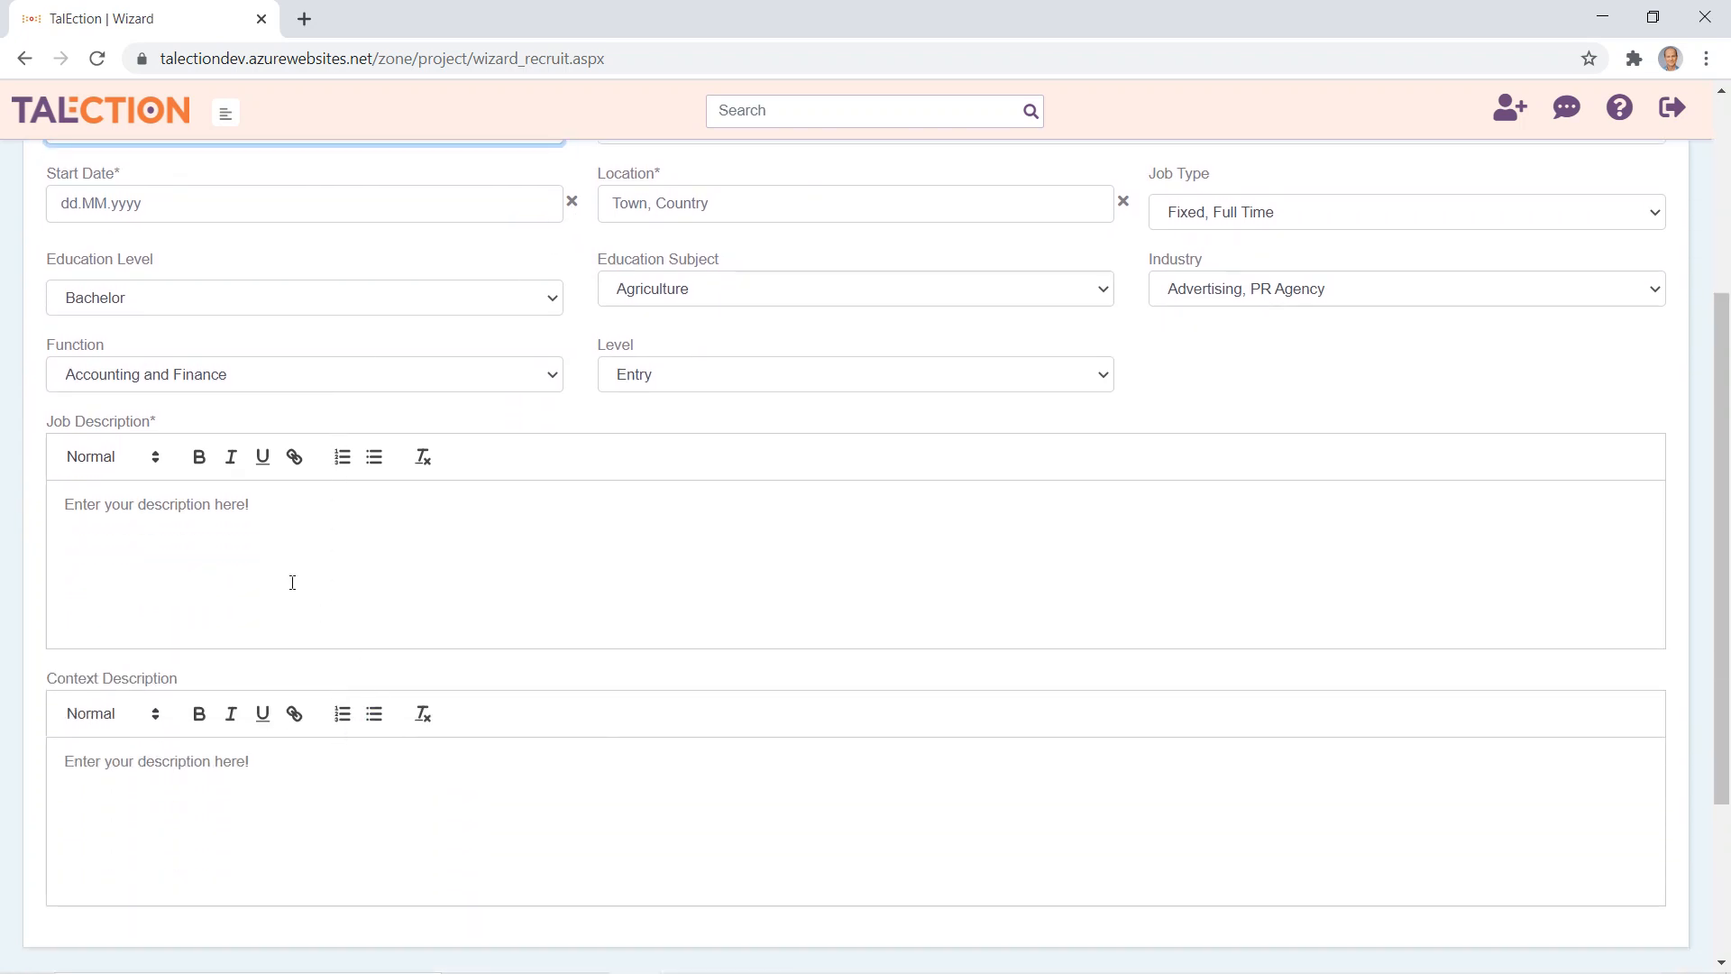
scroll(292, 595, down, 3)
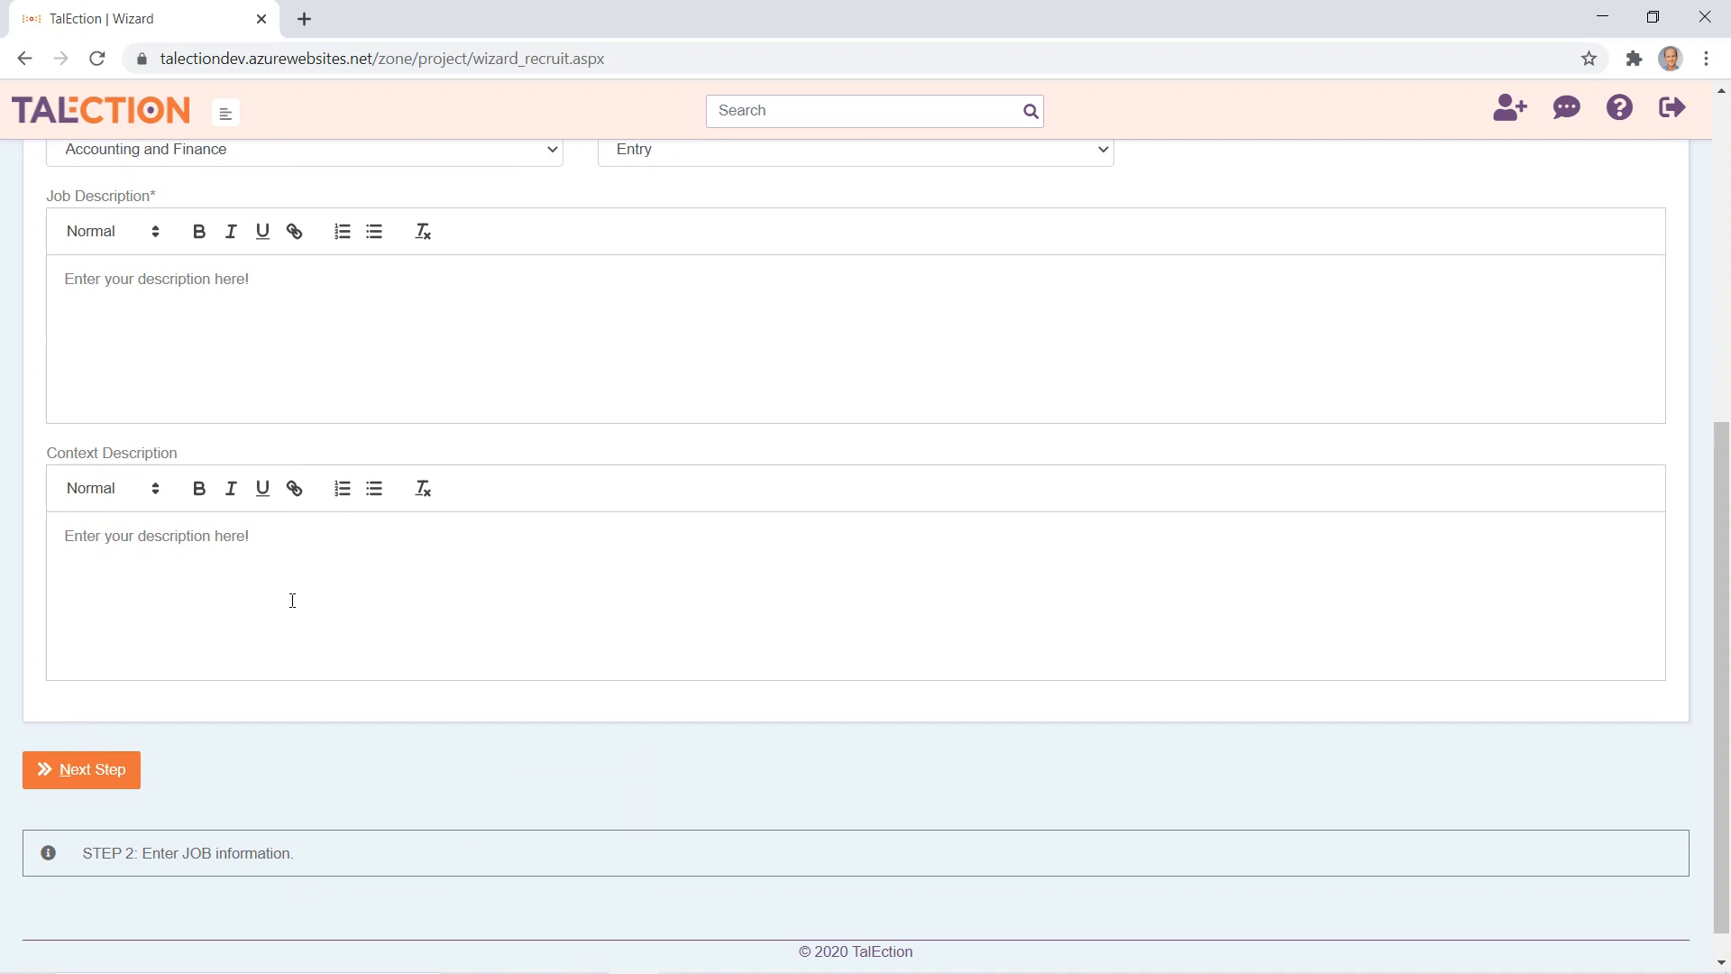
scroll(293, 601, up, 6)
scroll(292, 601, down, 5)
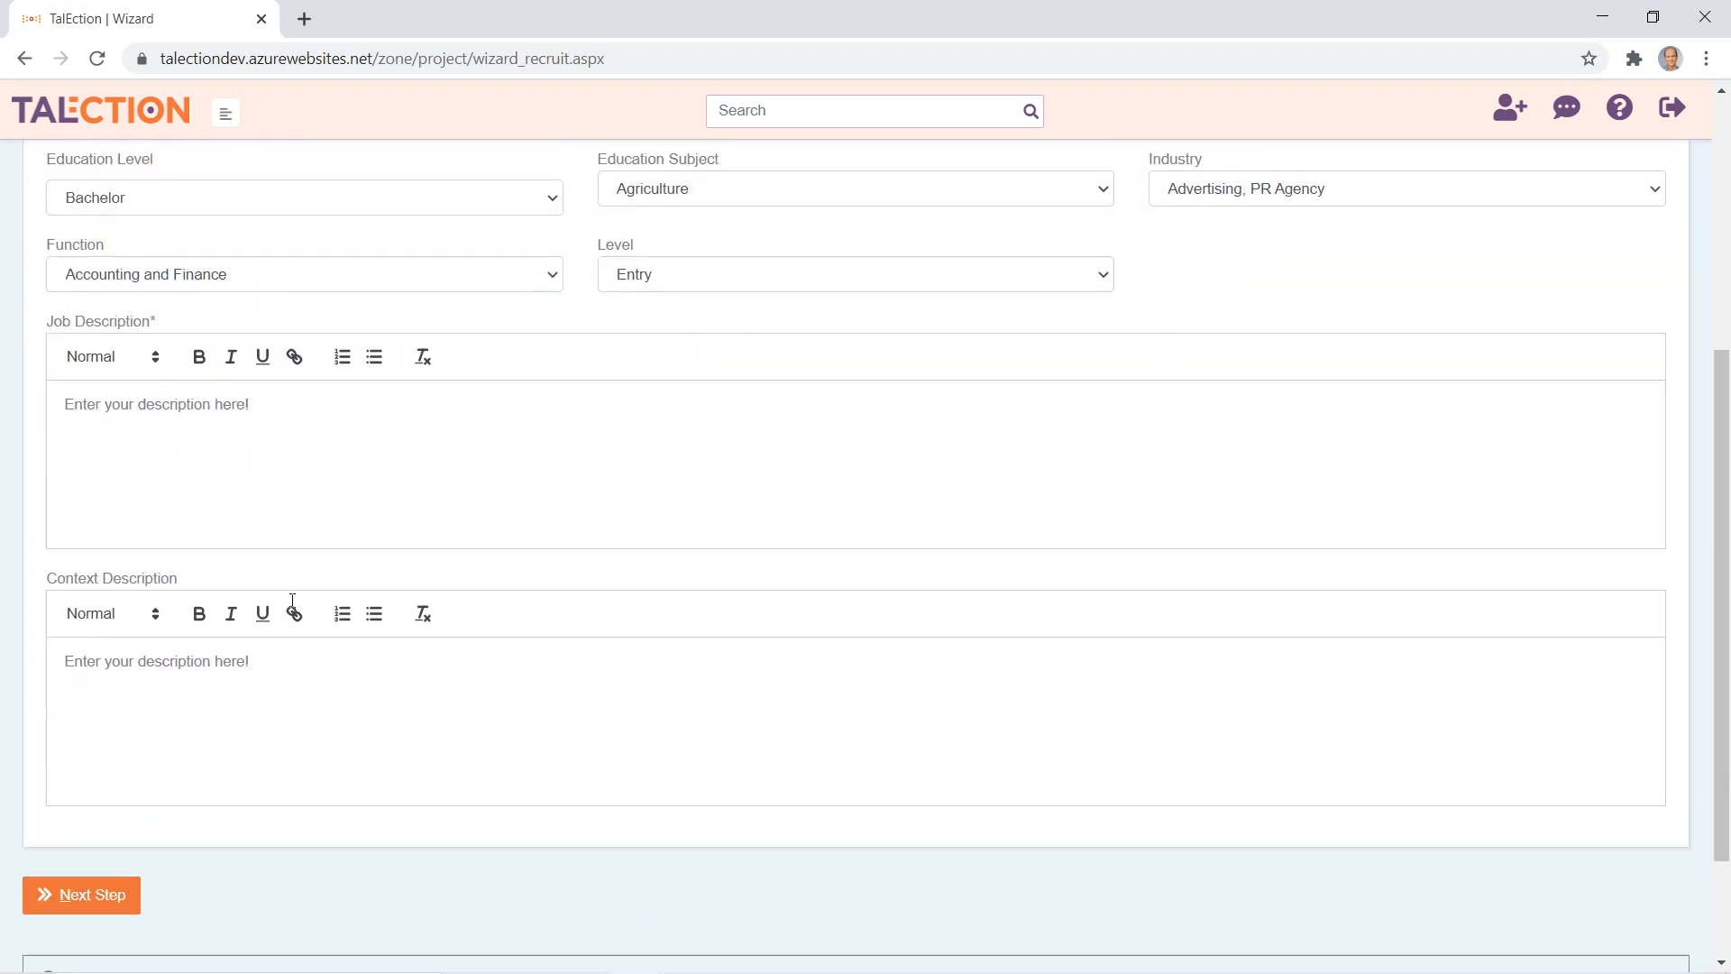
scroll(292, 600, up, 5)
scroll(286, 606, down, 5)
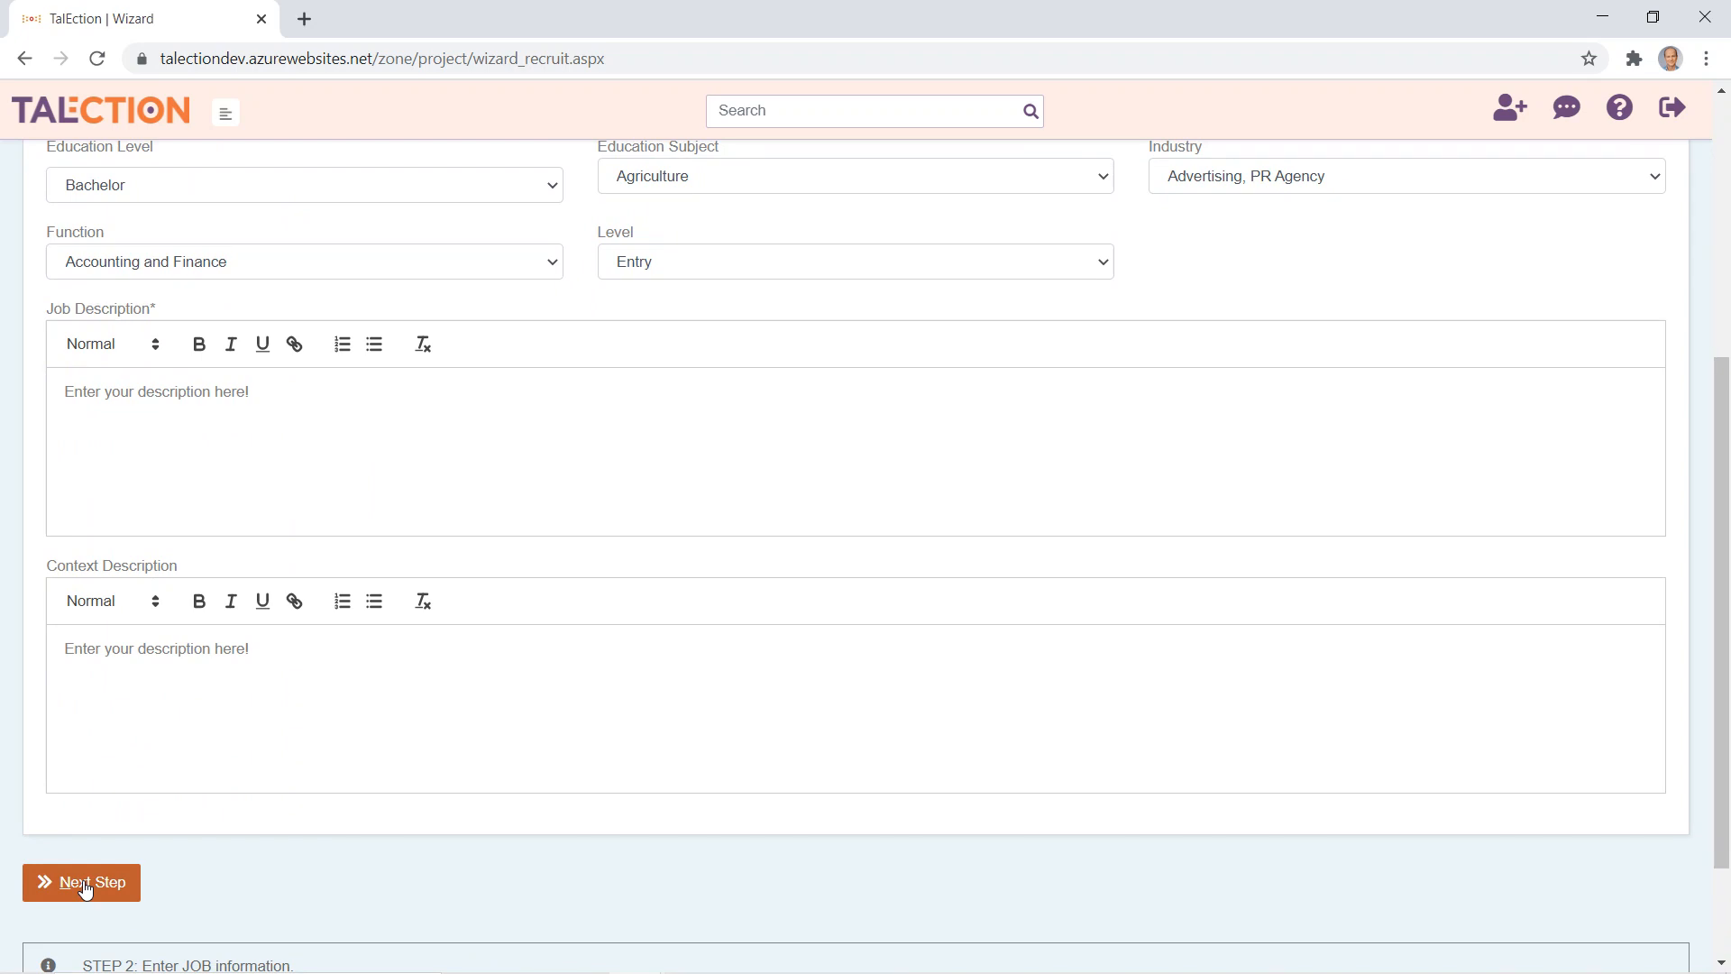
click(86, 886)
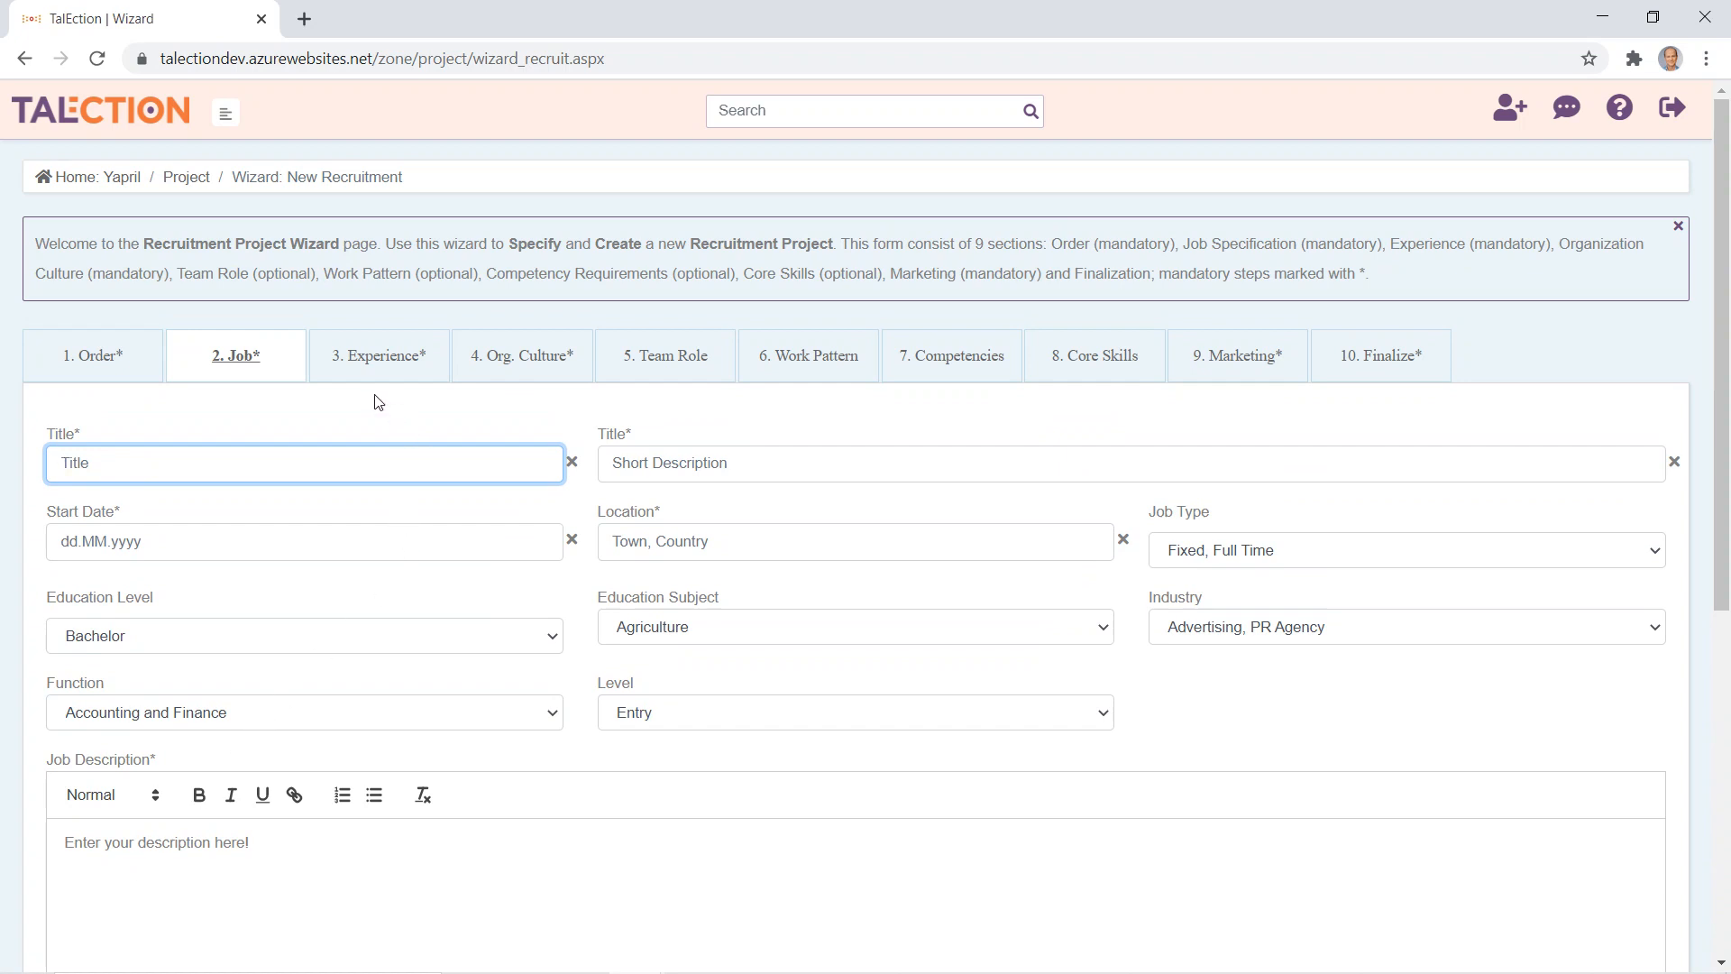
- Review the industry, level and function choices in the wizard's Experience section
click(377, 357)
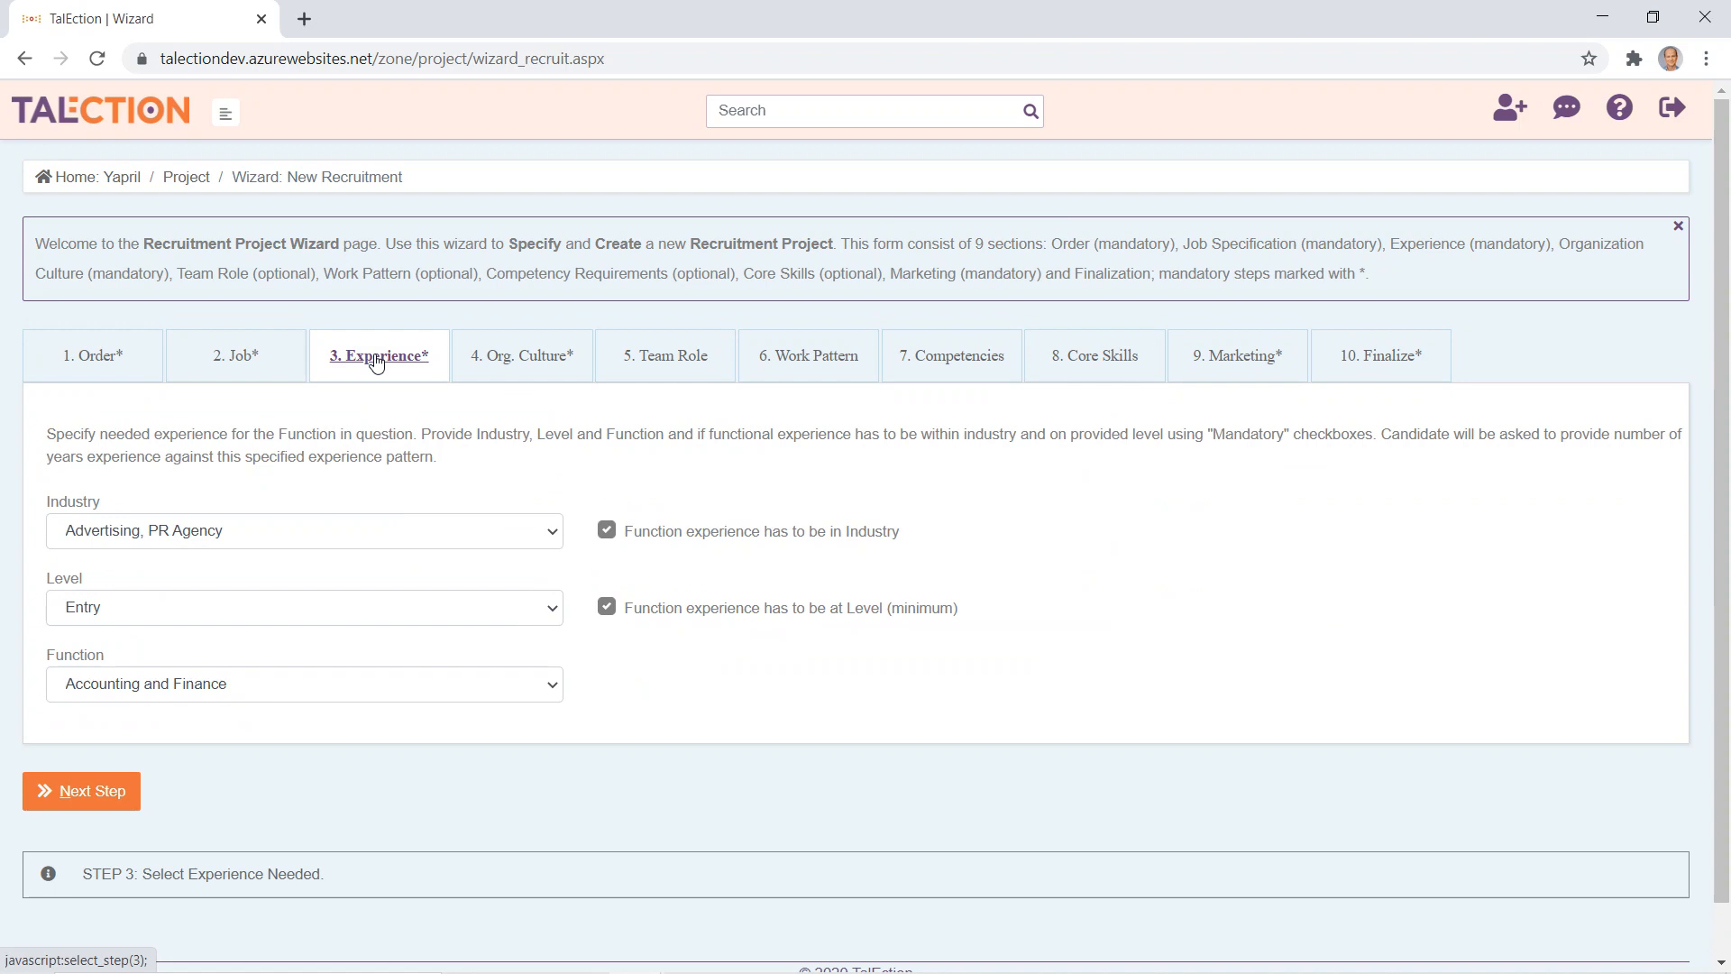
click(289, 534)
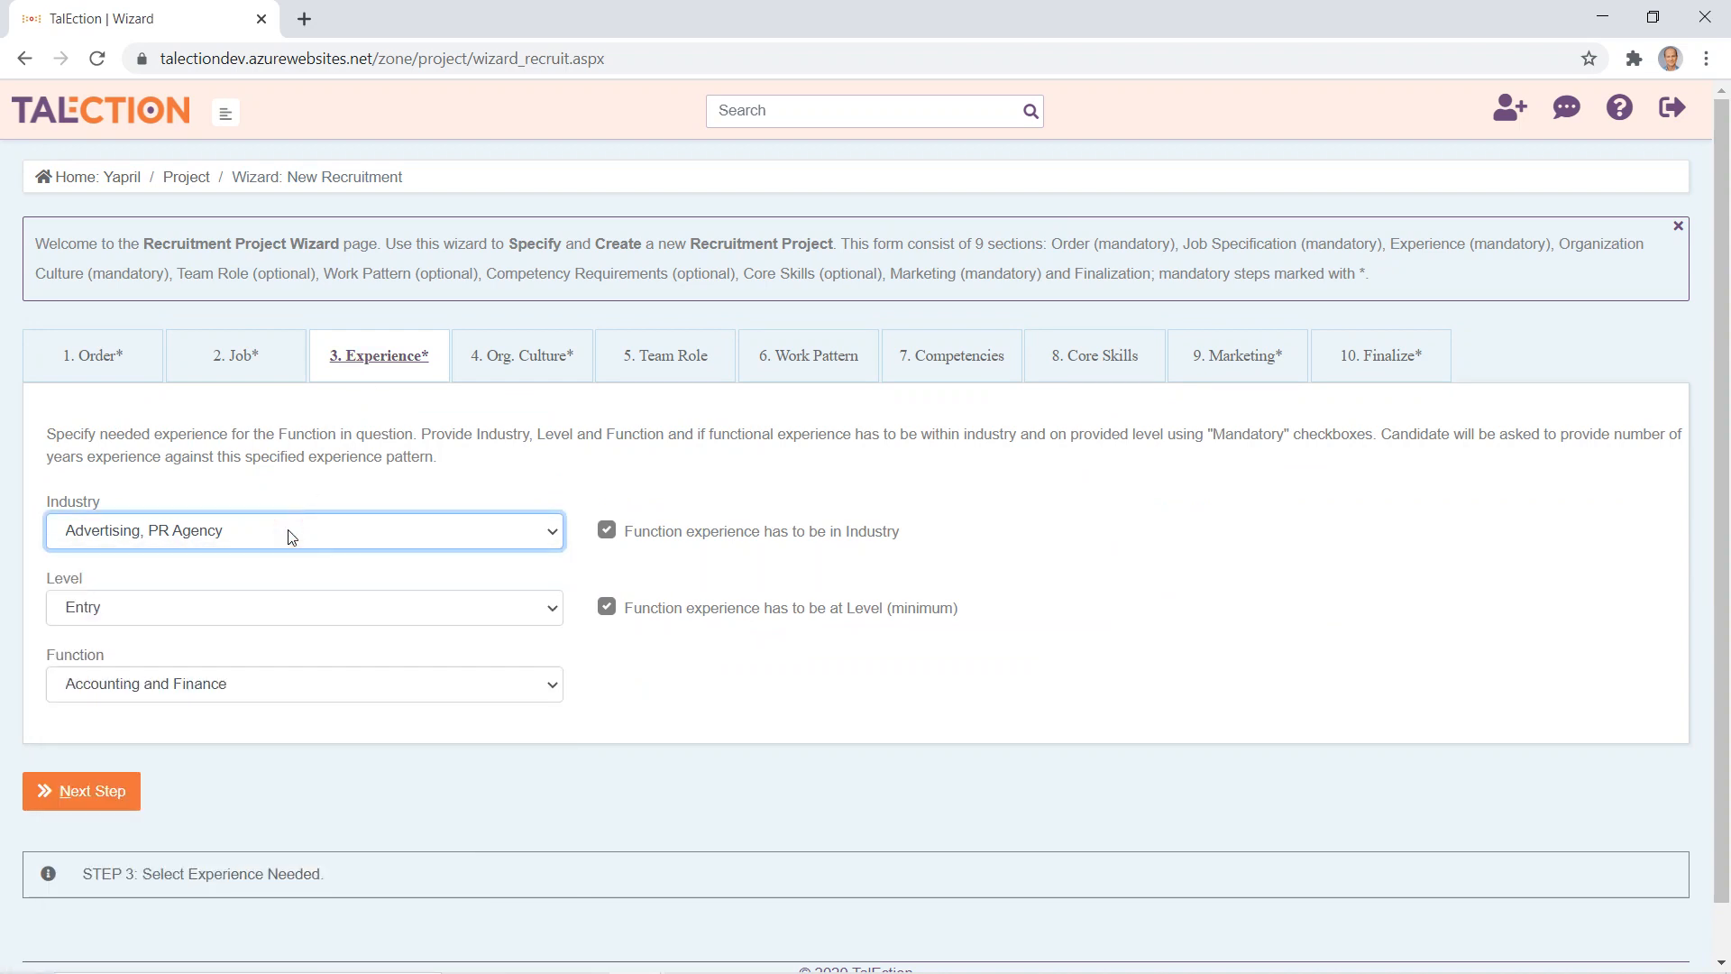
click(287, 602)
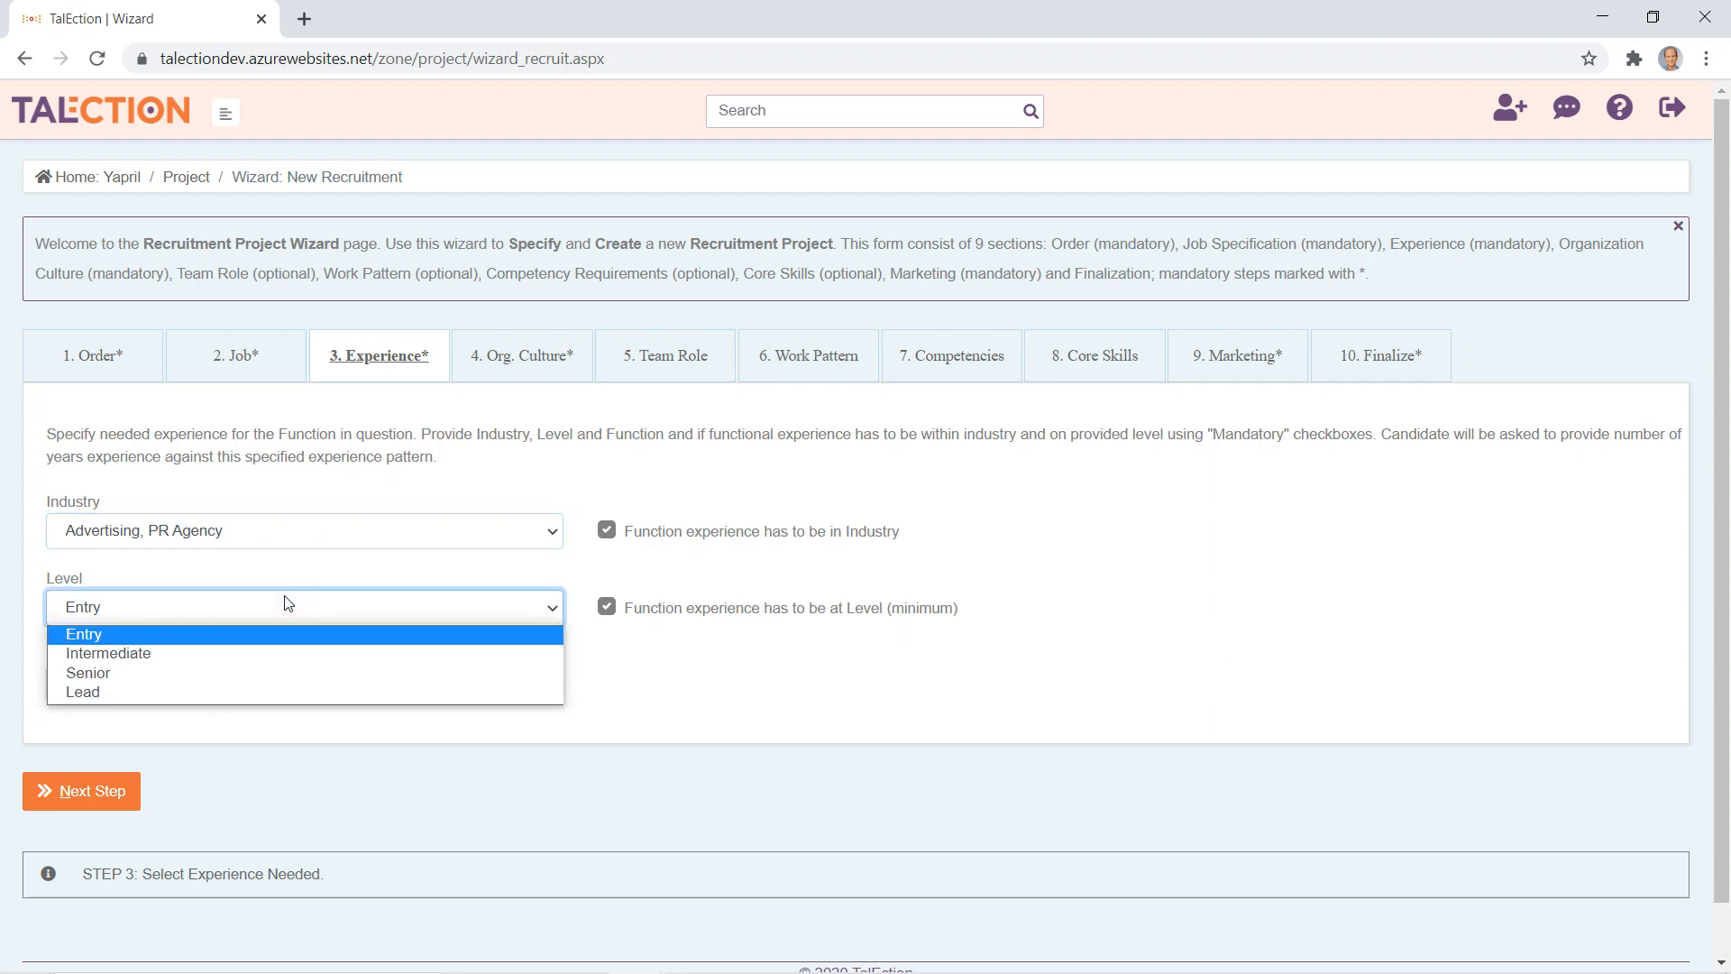
click(278, 692)
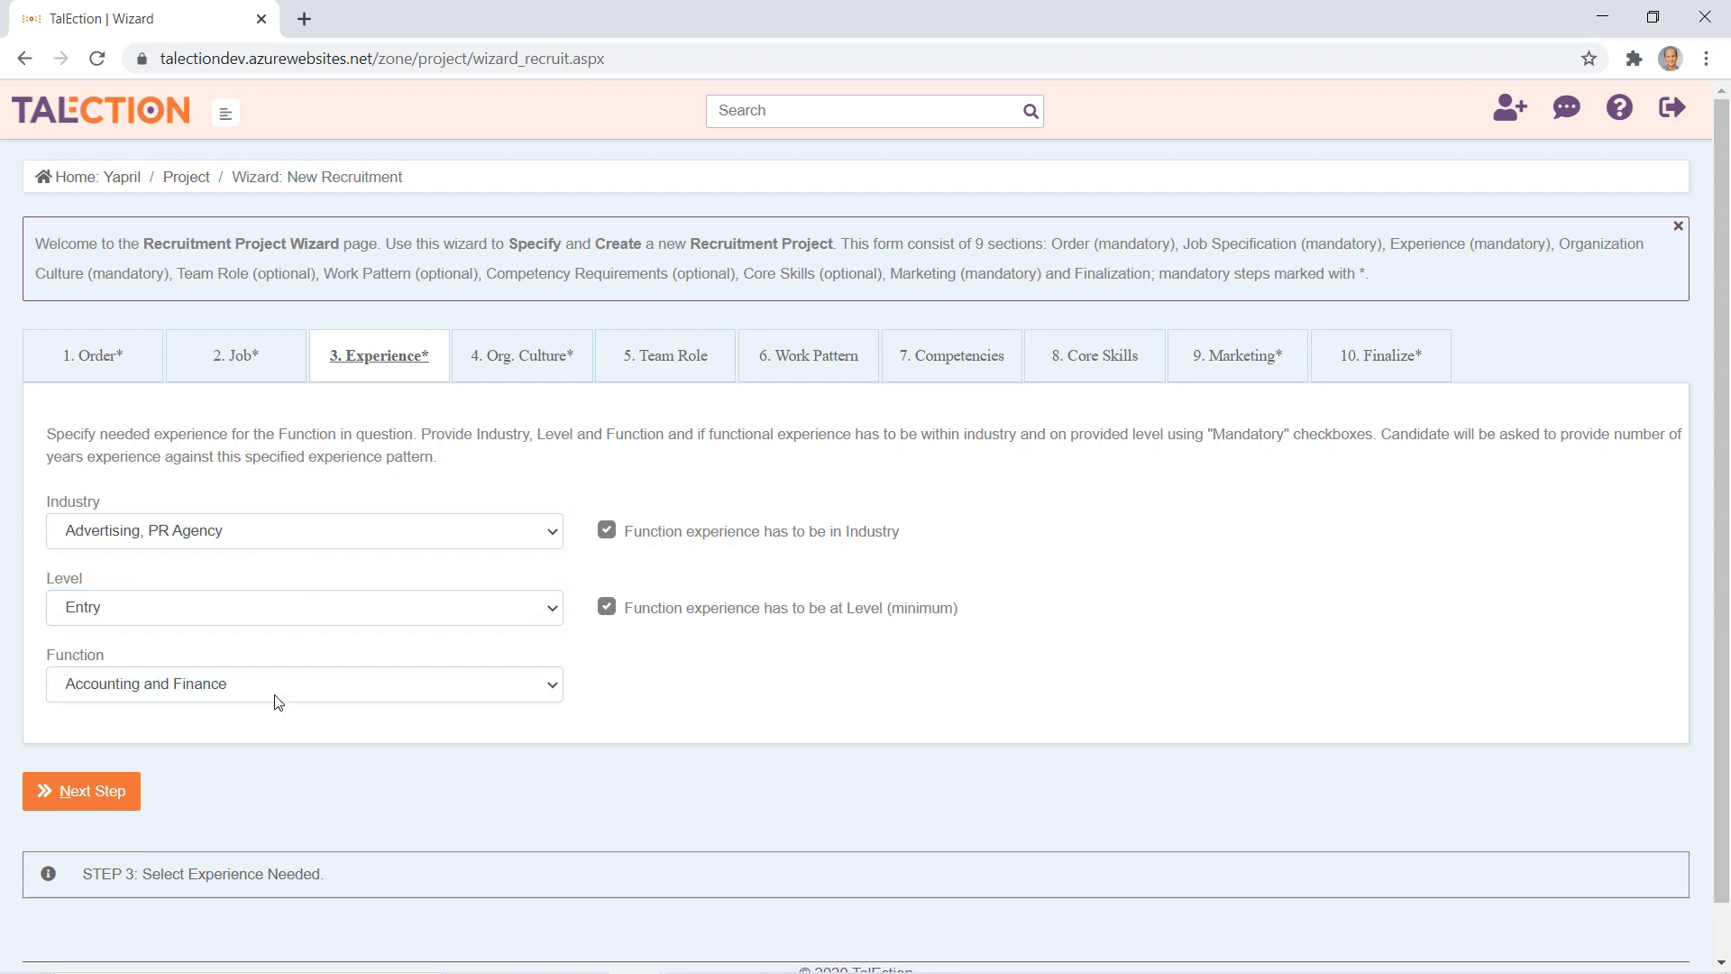
click(278, 701)
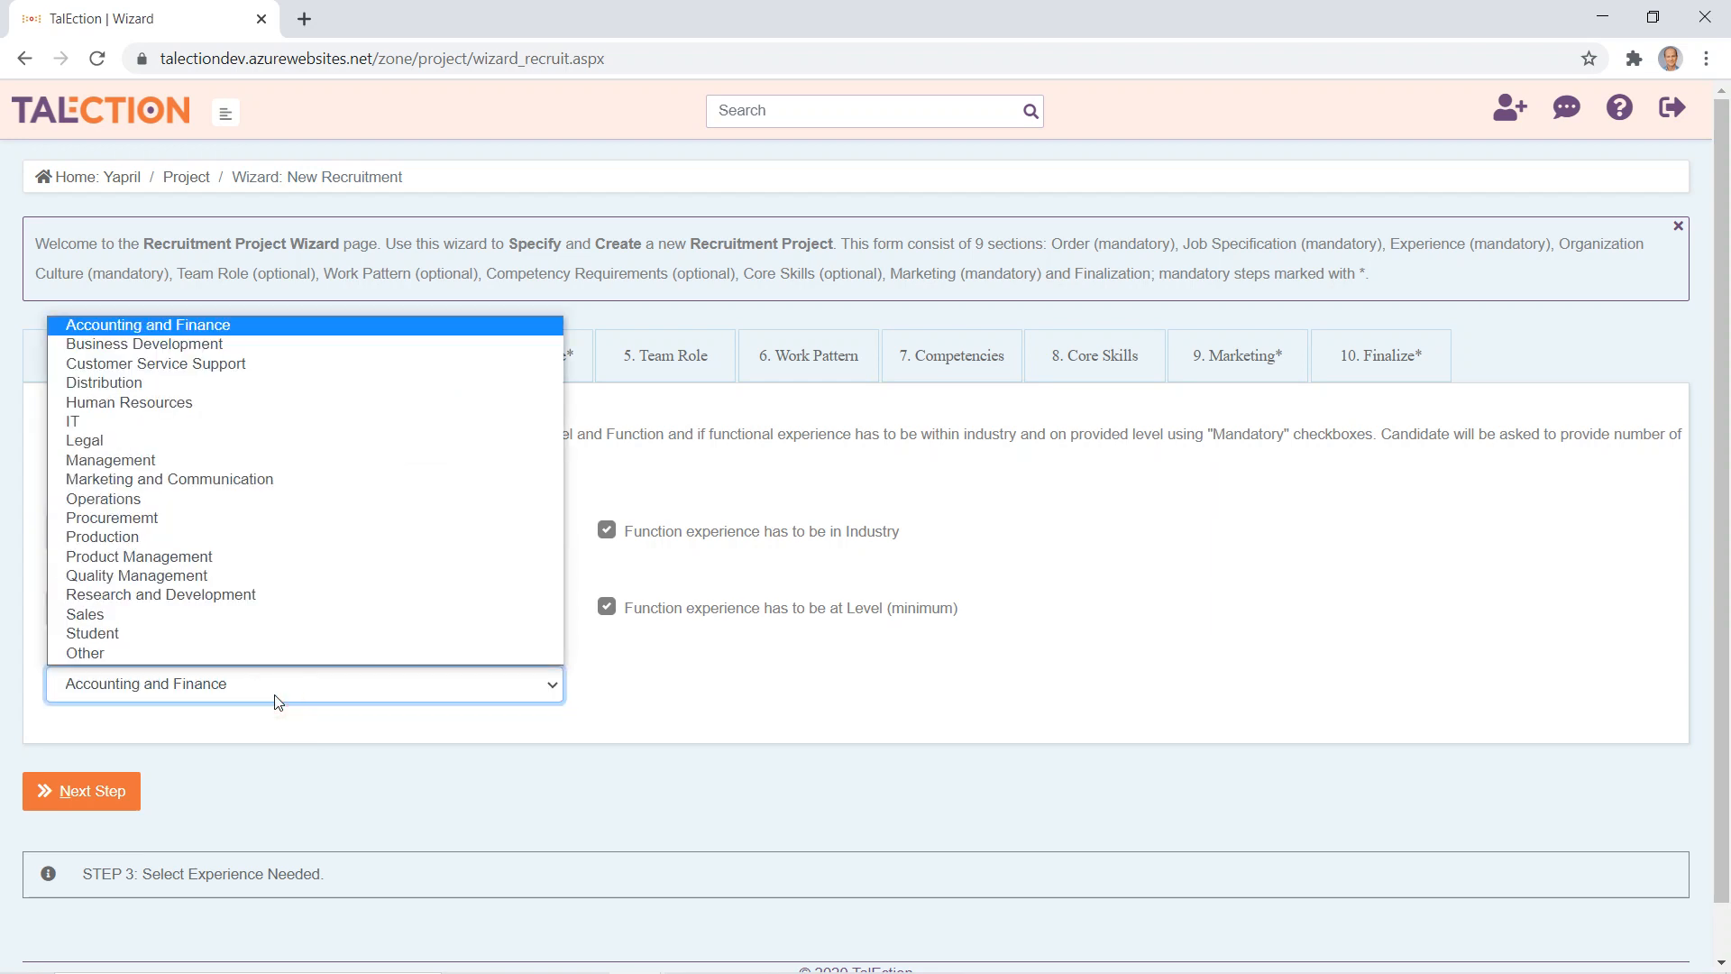
click(628, 660)
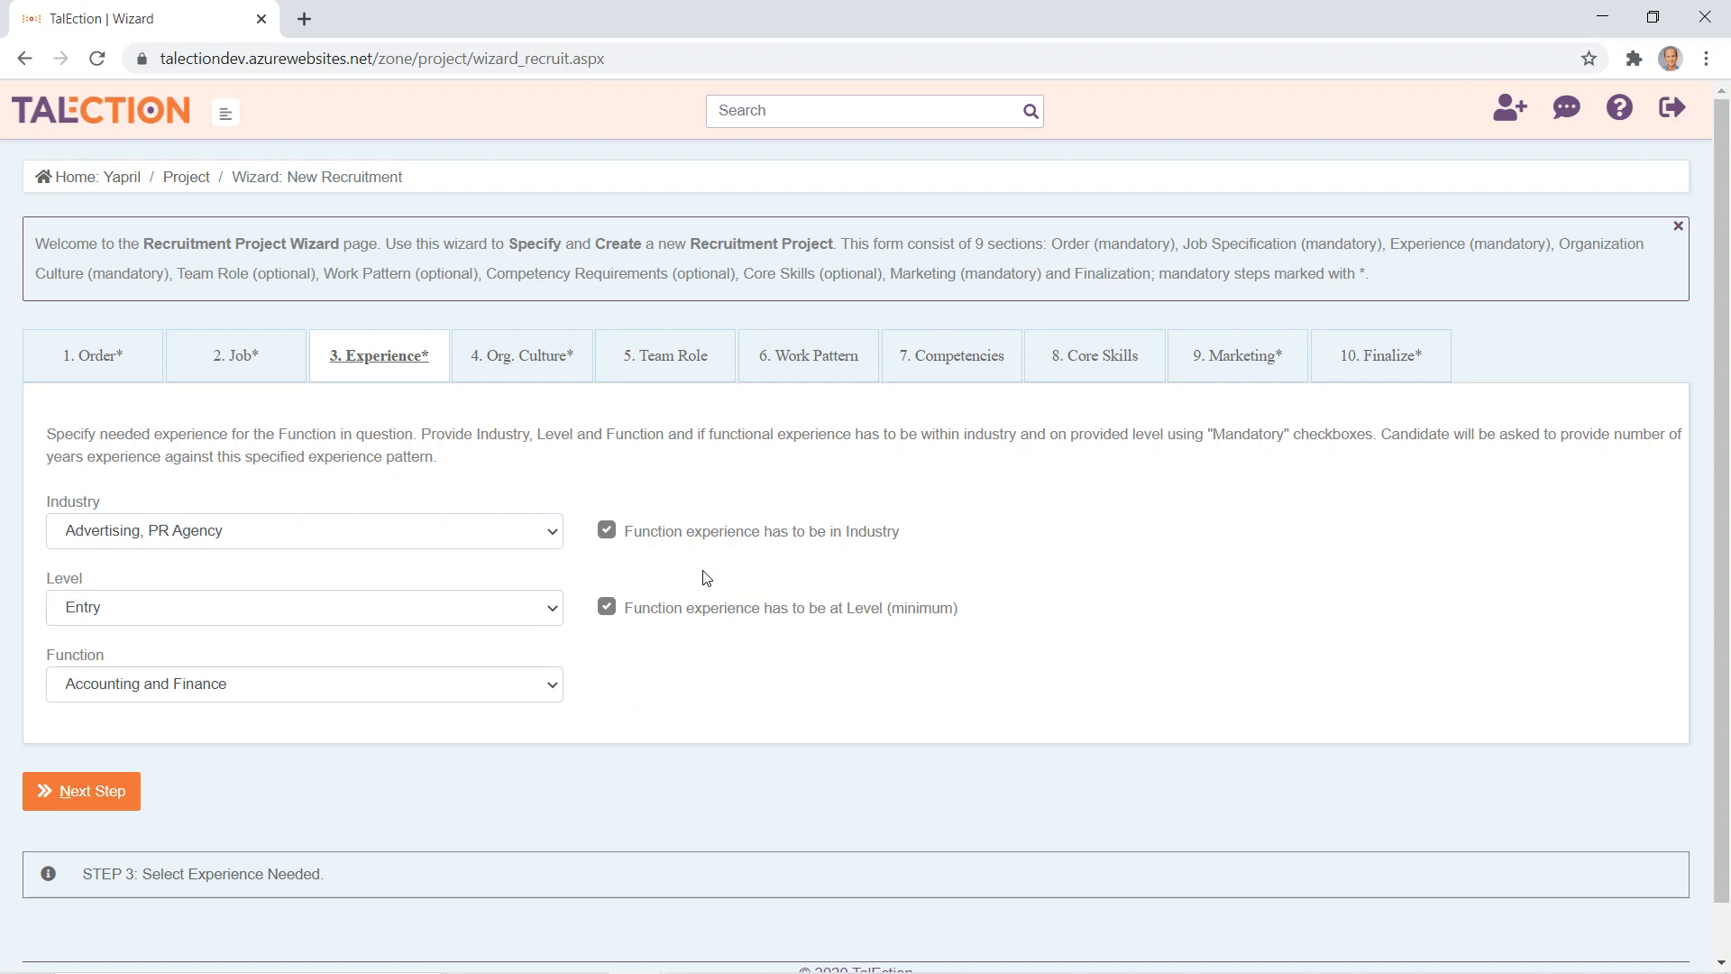
- Toggle the requirements for function experience in the industry and at the minimum level, restoring both settings
click(659, 534)
click(660, 533)
click(672, 617)
click(672, 617)
- View the Compete culture pattern's details and select Growth (Stability, External) as the organization culture
click(506, 360)
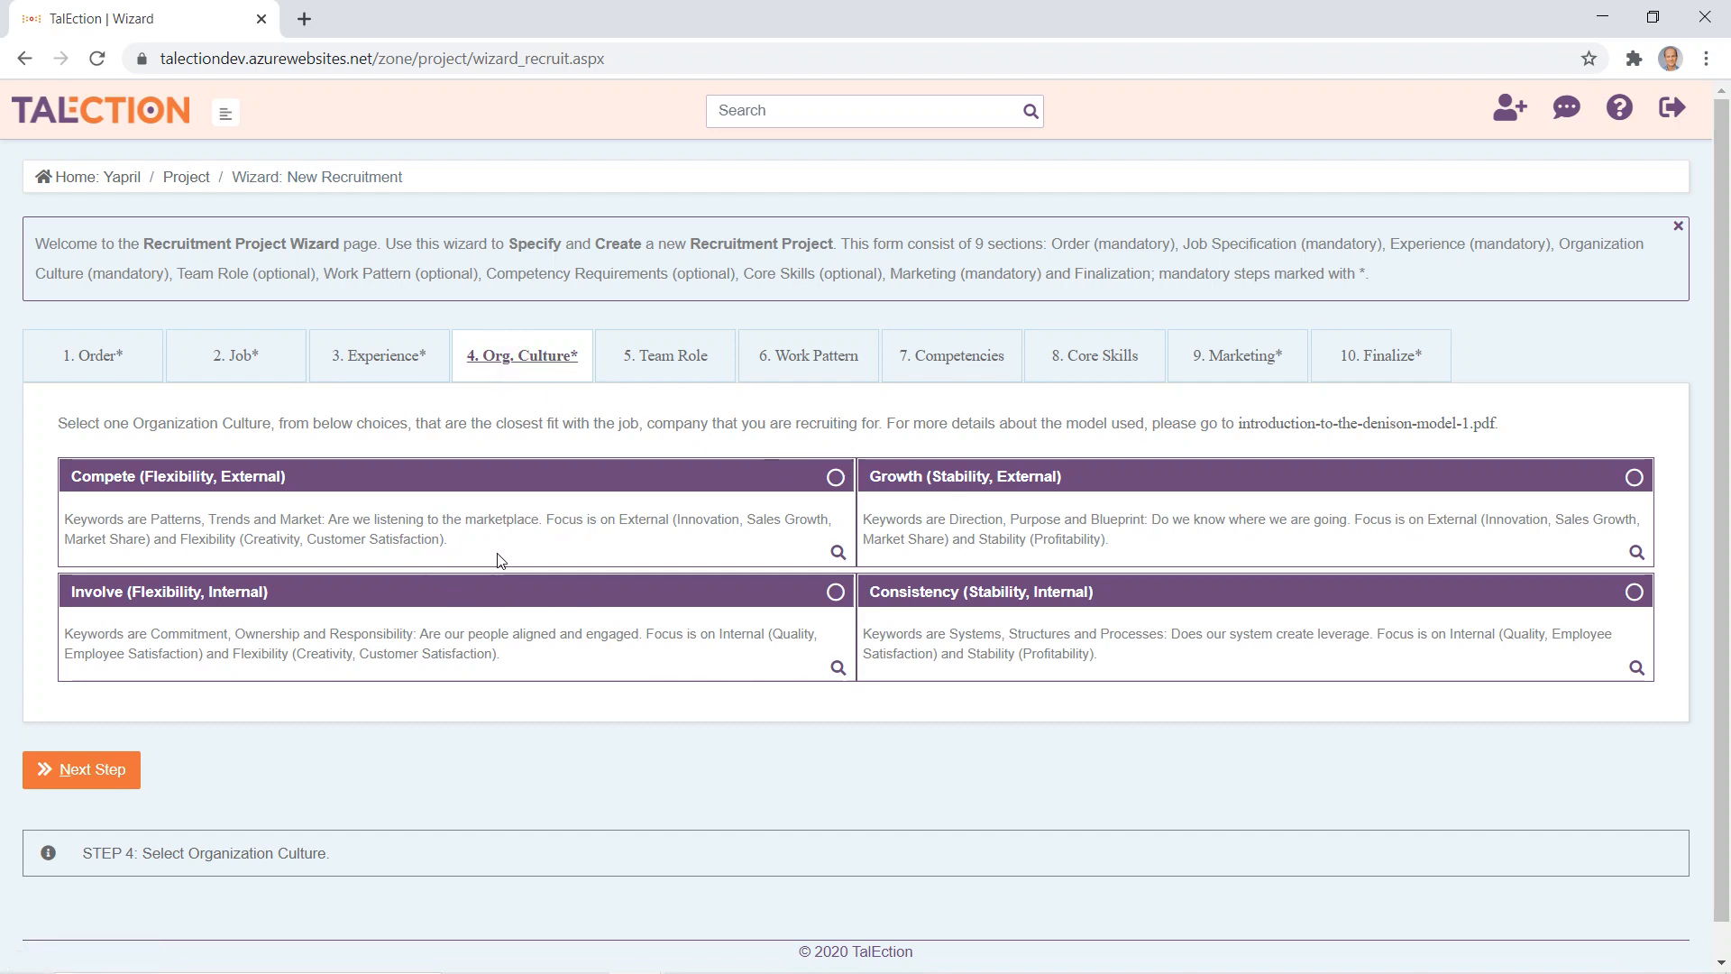
click(838, 552)
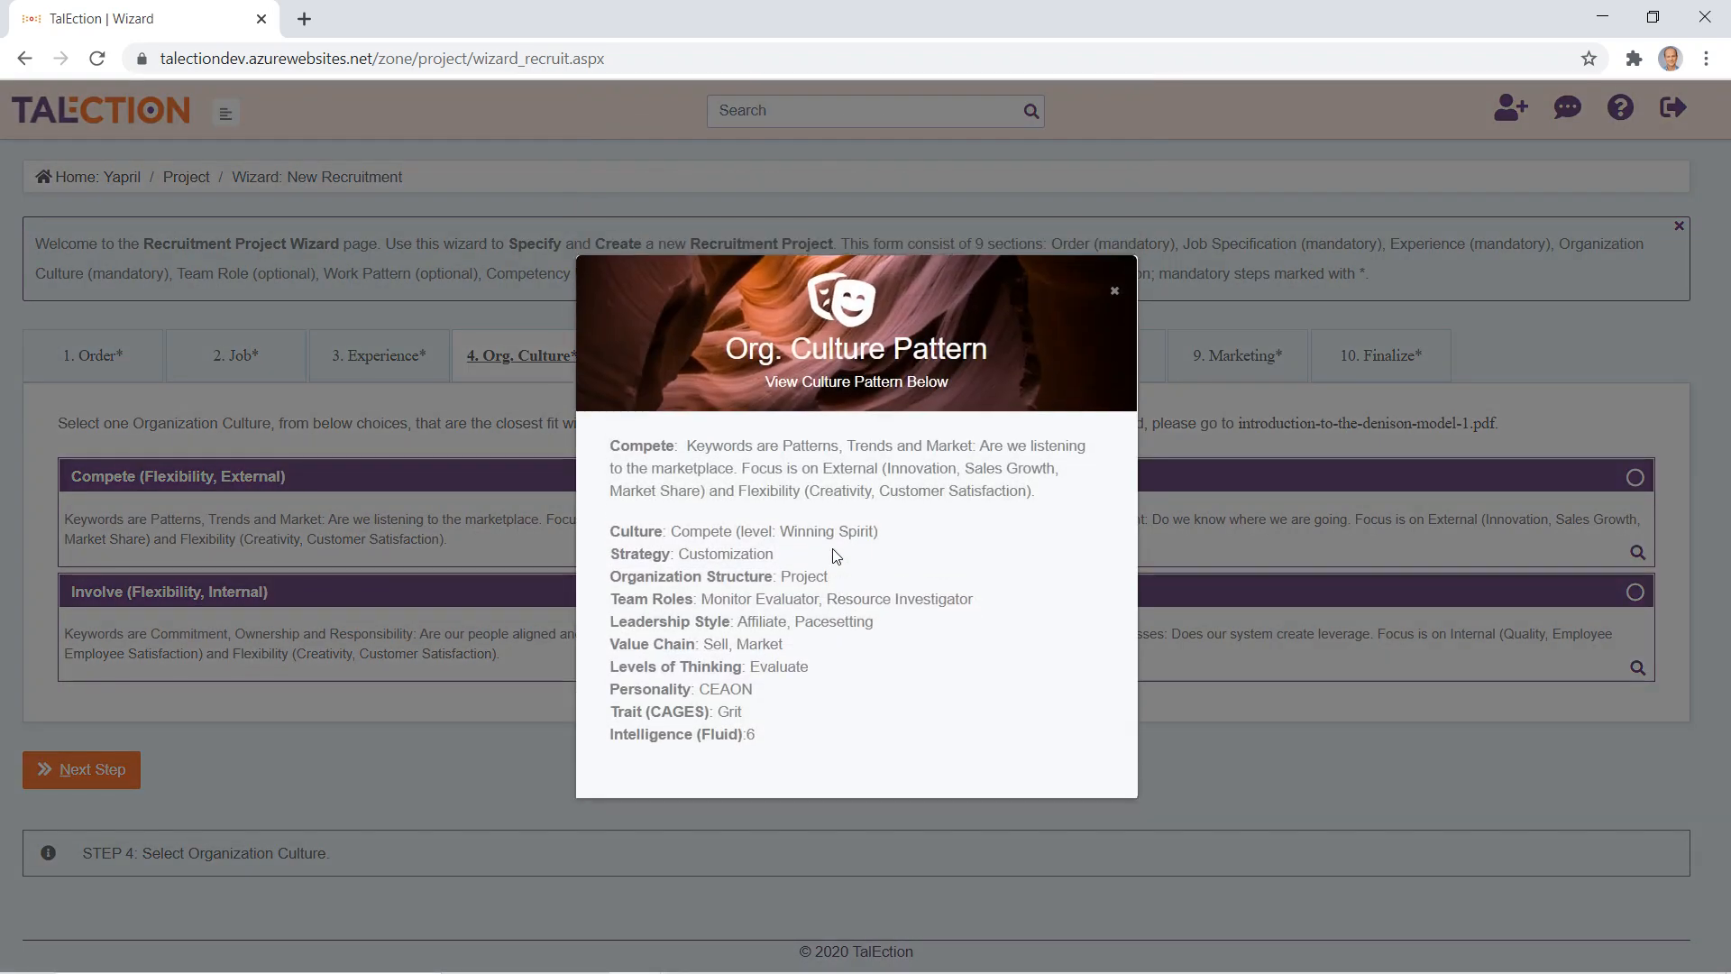
click(1147, 703)
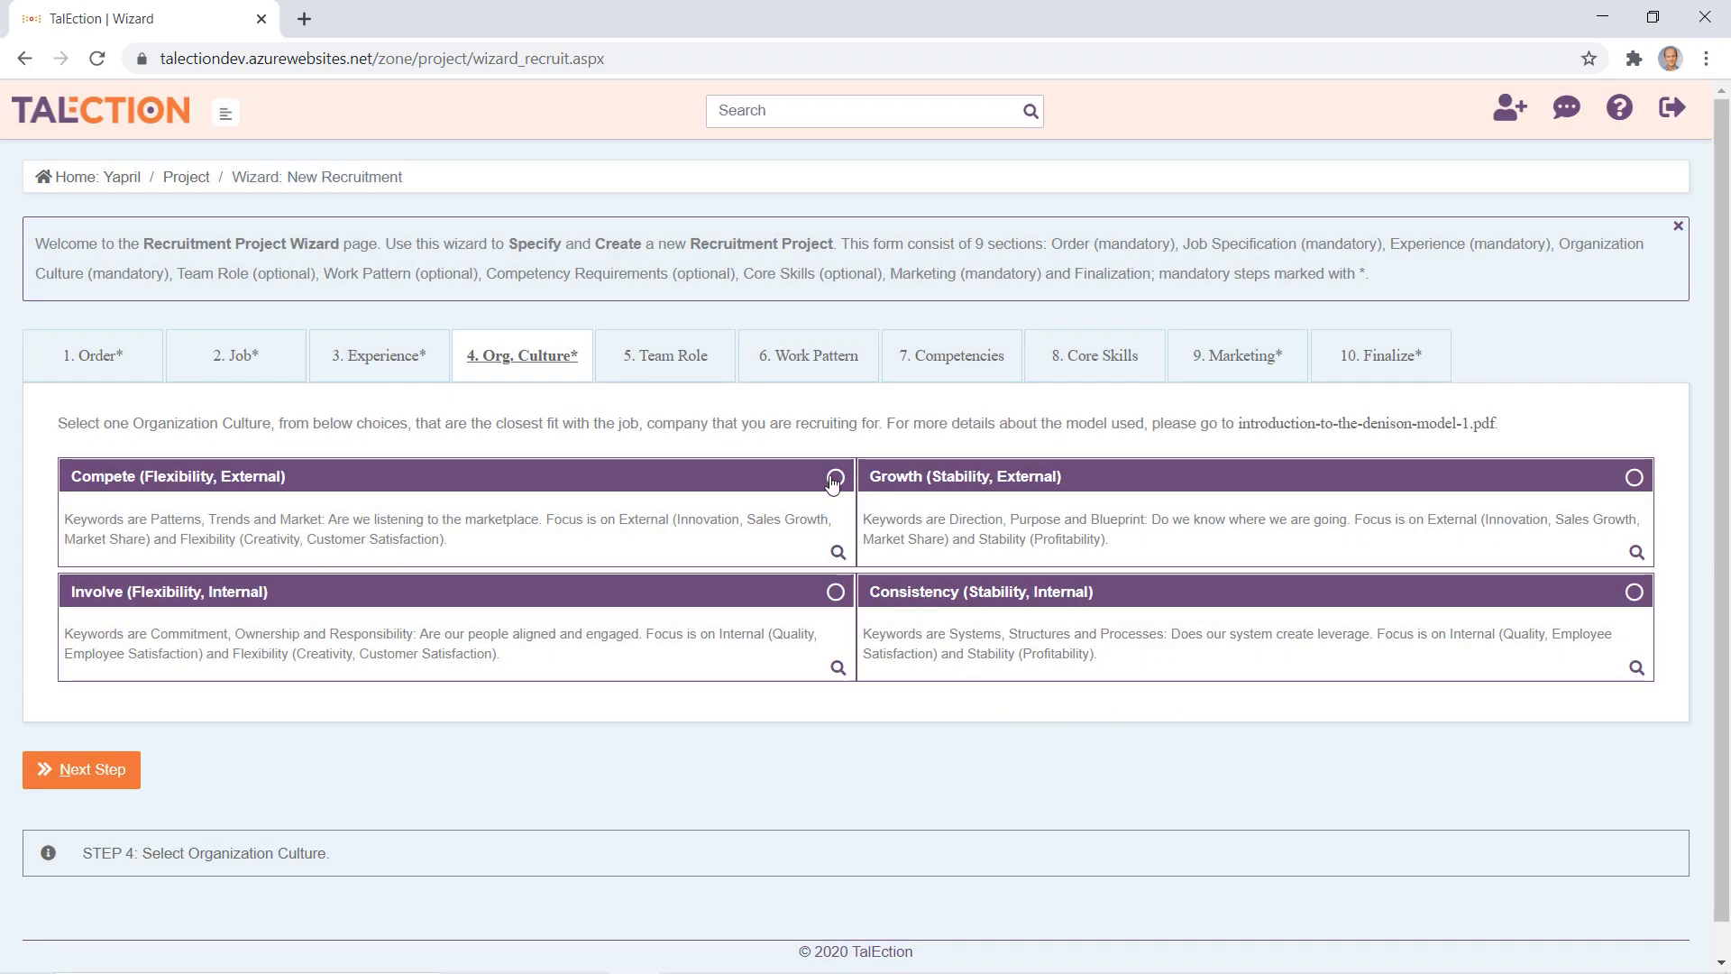
click(835, 592)
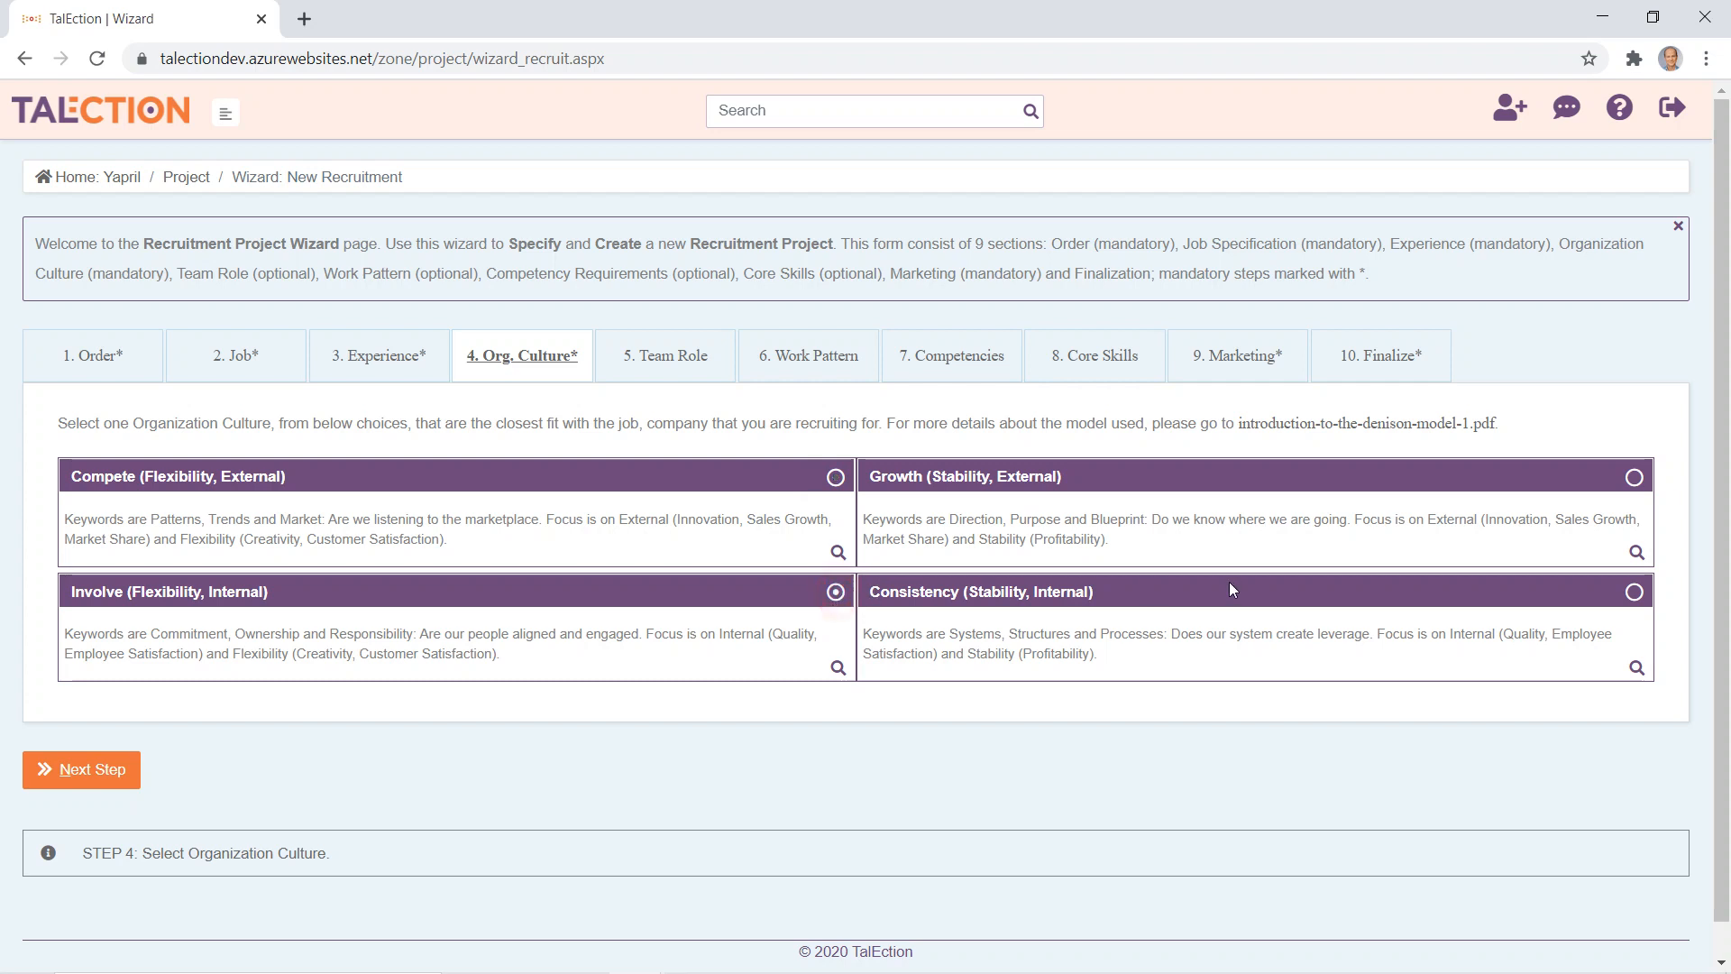
click(1634, 477)
- Select Resource Investigator, Plant and Teamworker as the team roles expected in the job
click(661, 362)
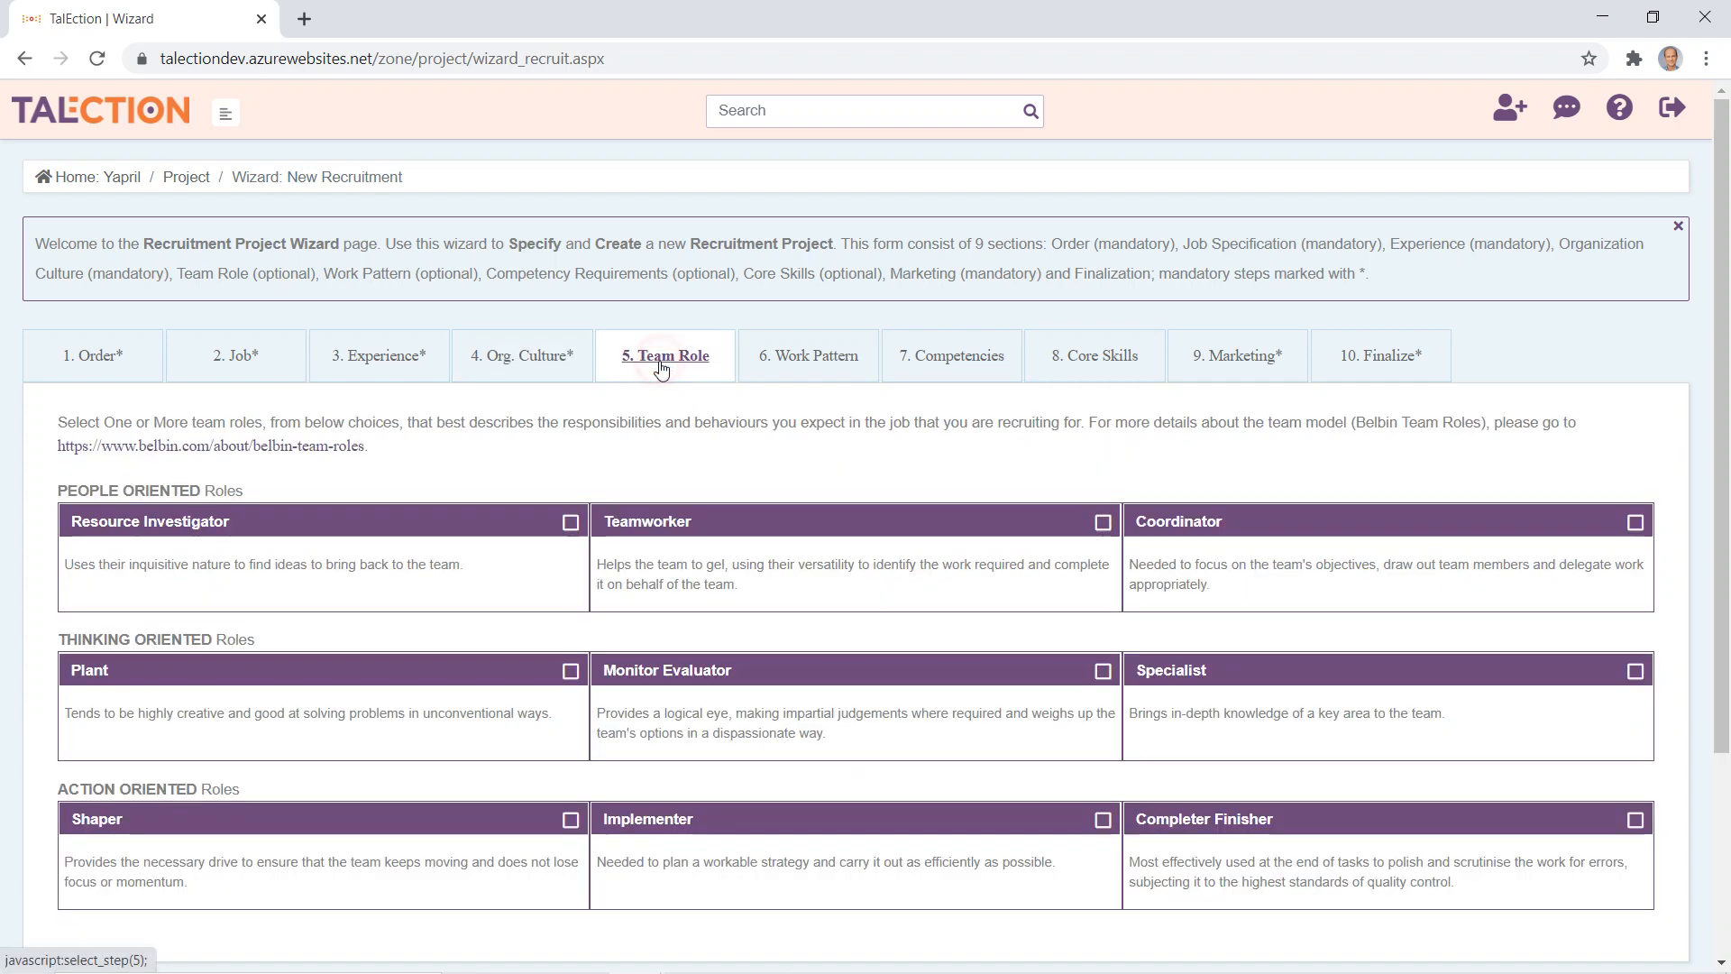
scroll(541, 500, down, 1)
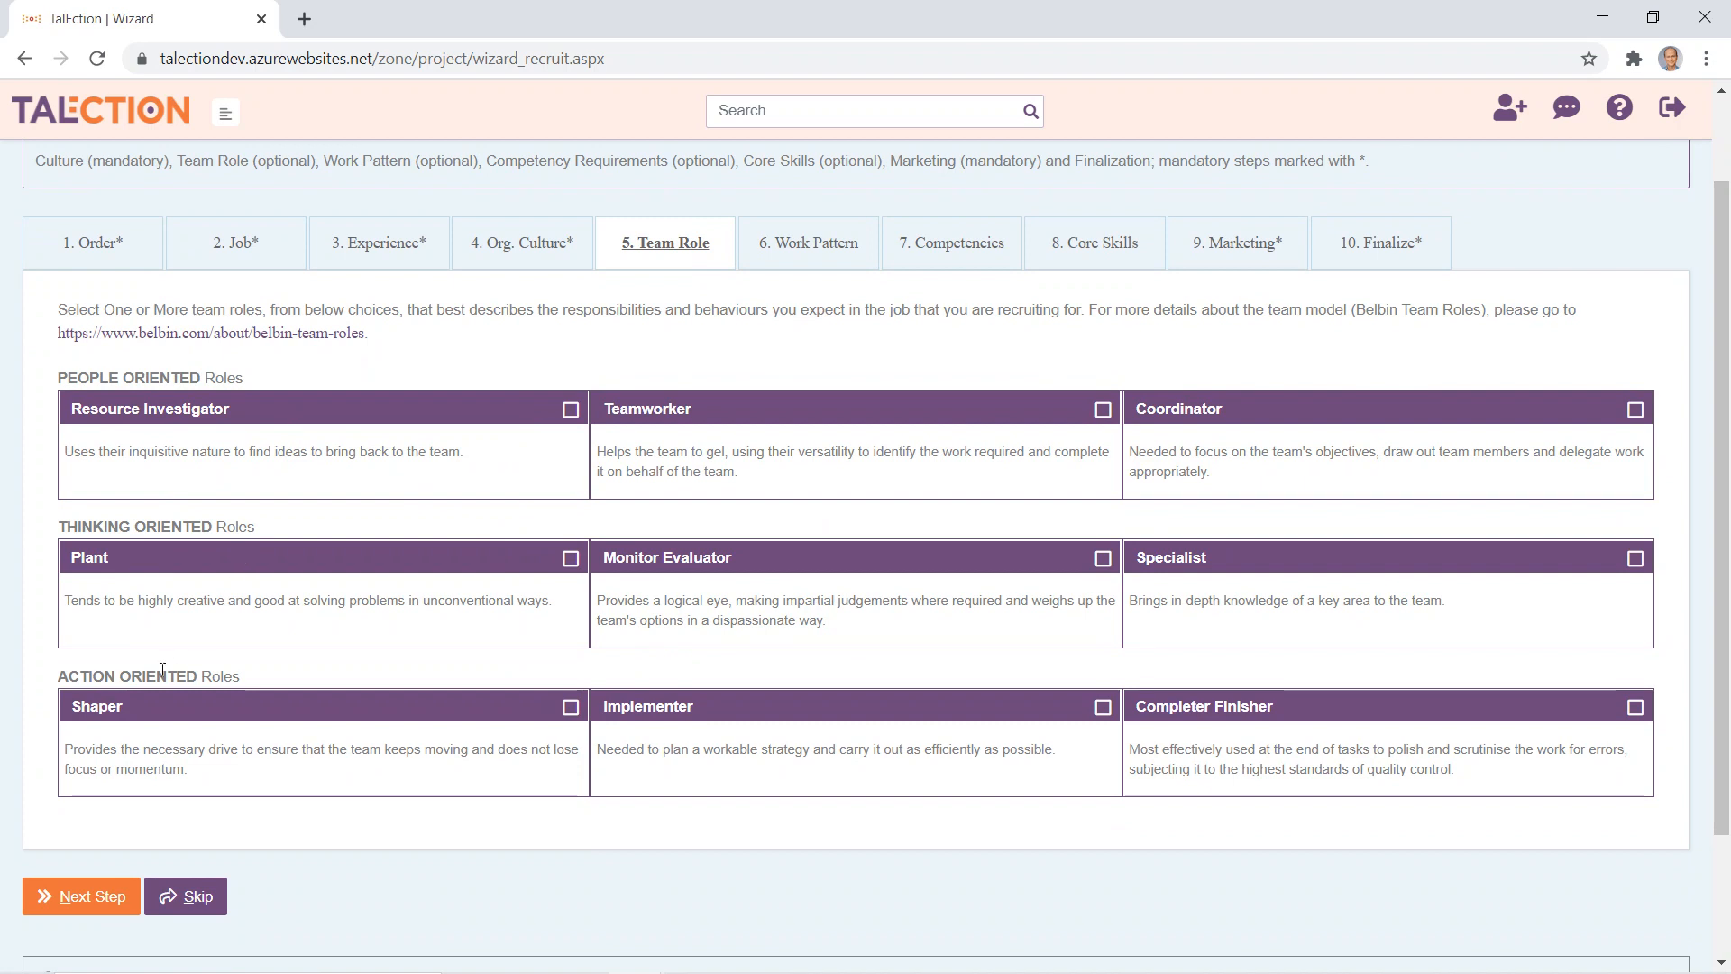
scroll(163, 670, up, 1)
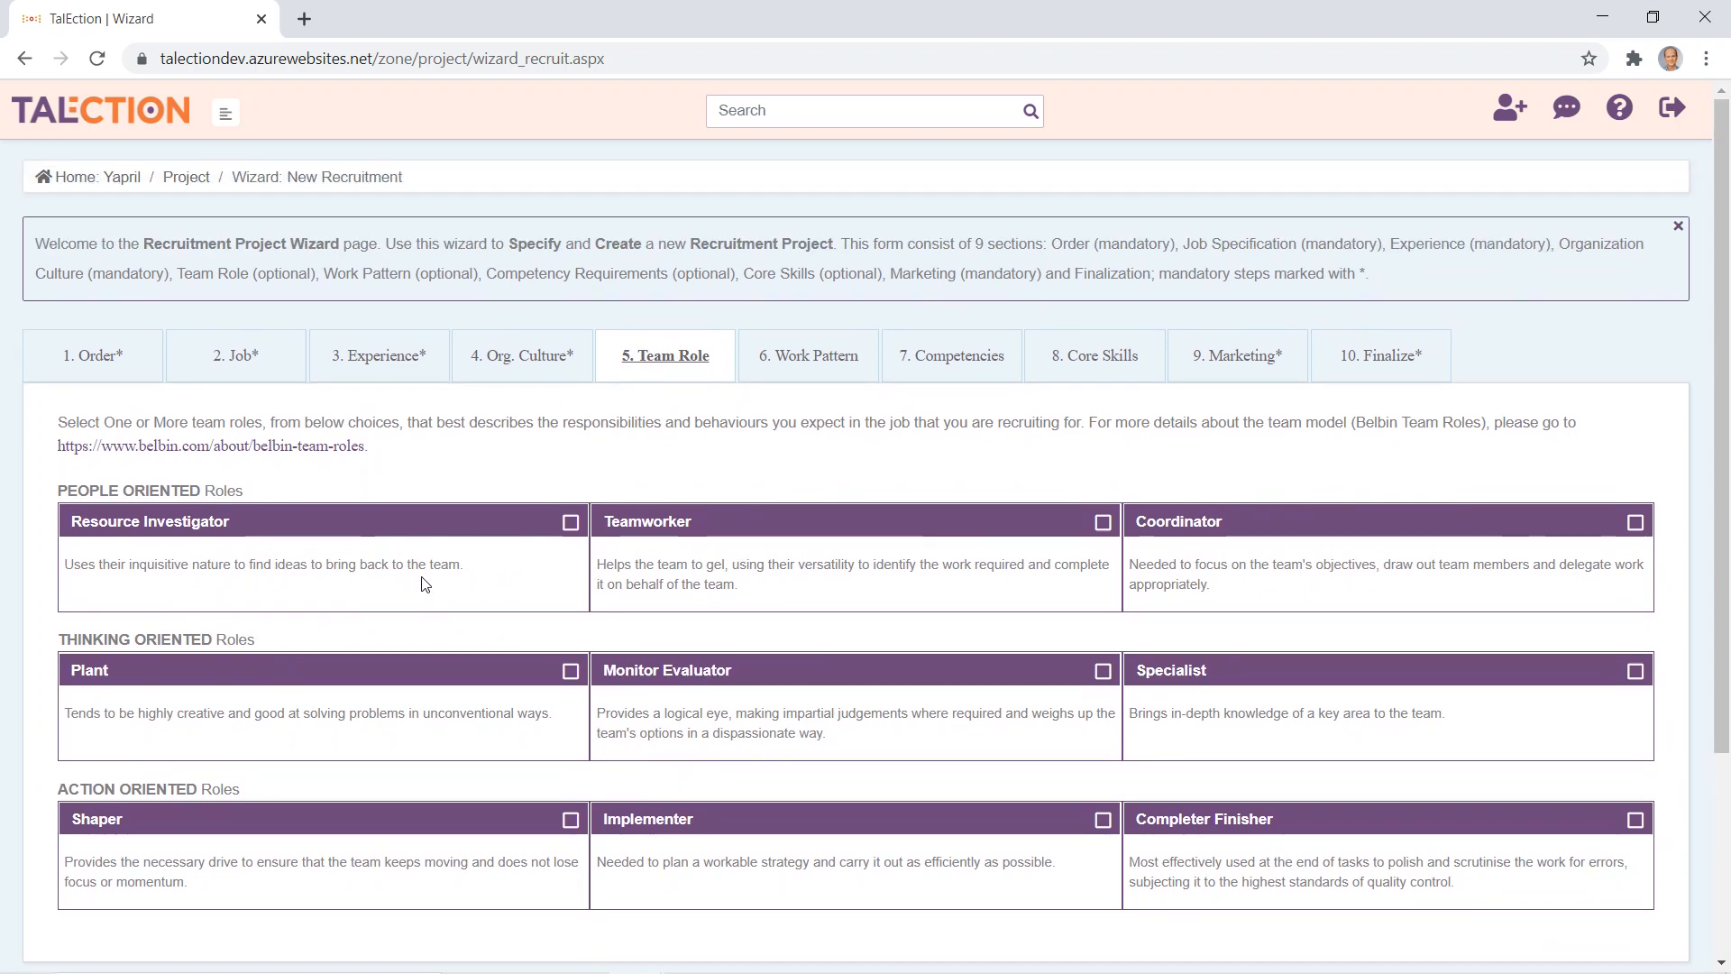
click(569, 525)
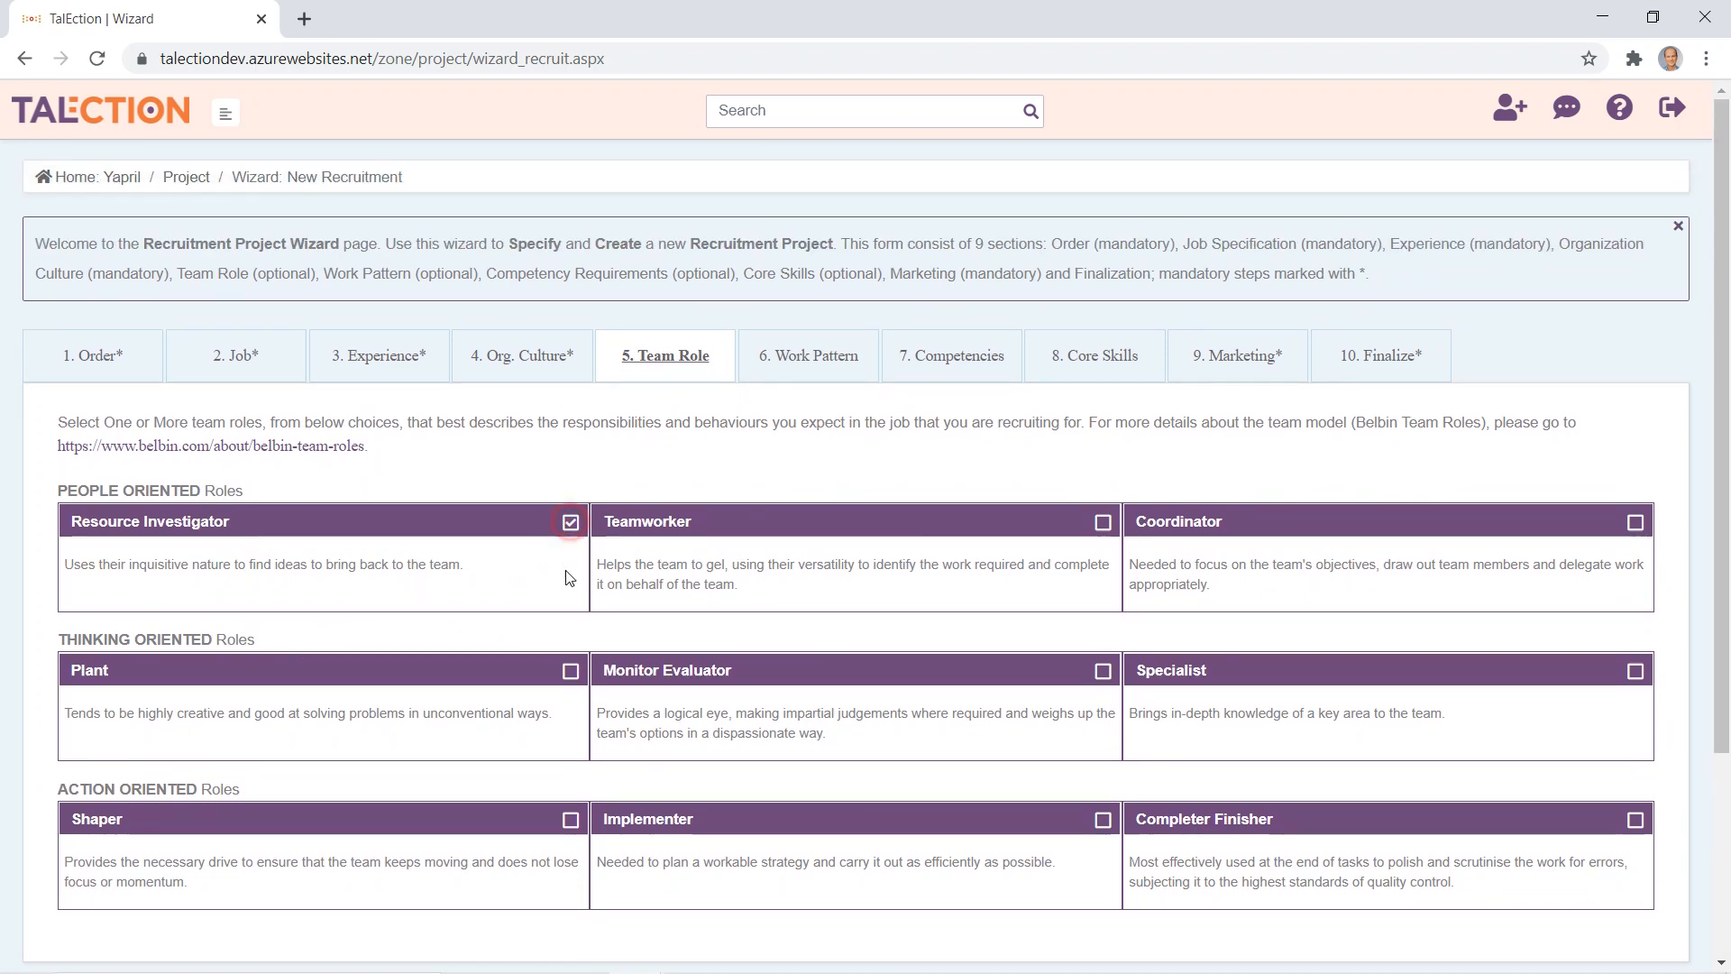
click(571, 673)
click(1104, 530)
- Set the work pattern's value chain activities to Sell and Market
click(808, 359)
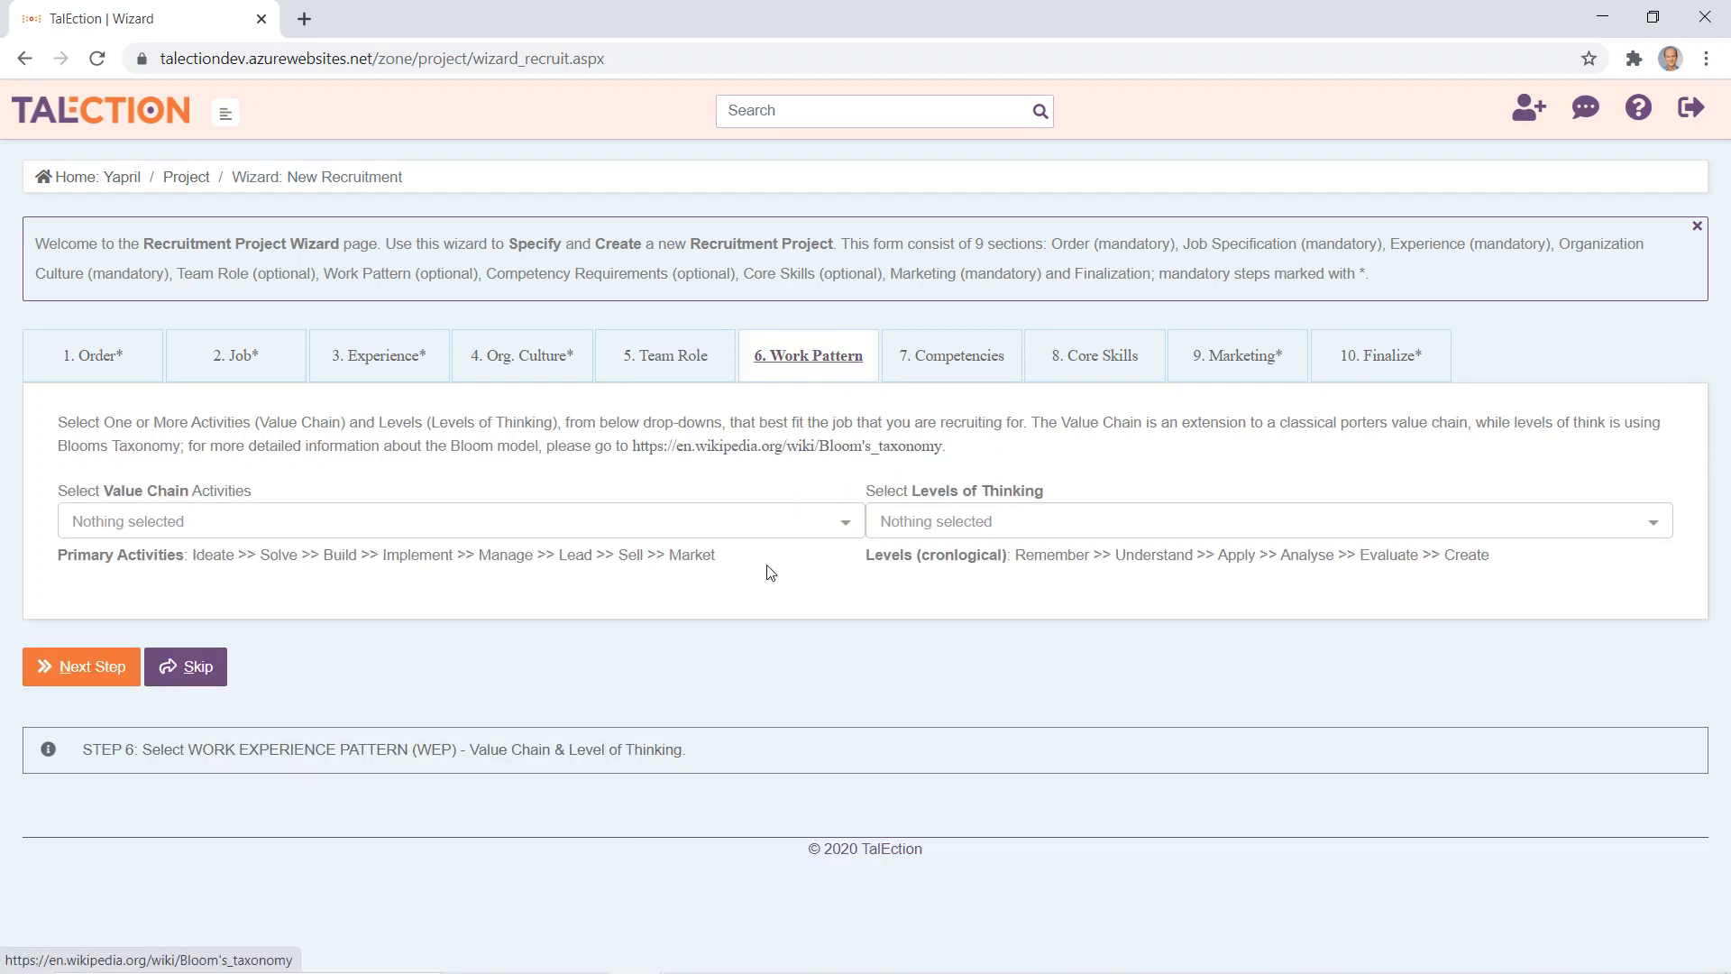
click(721, 525)
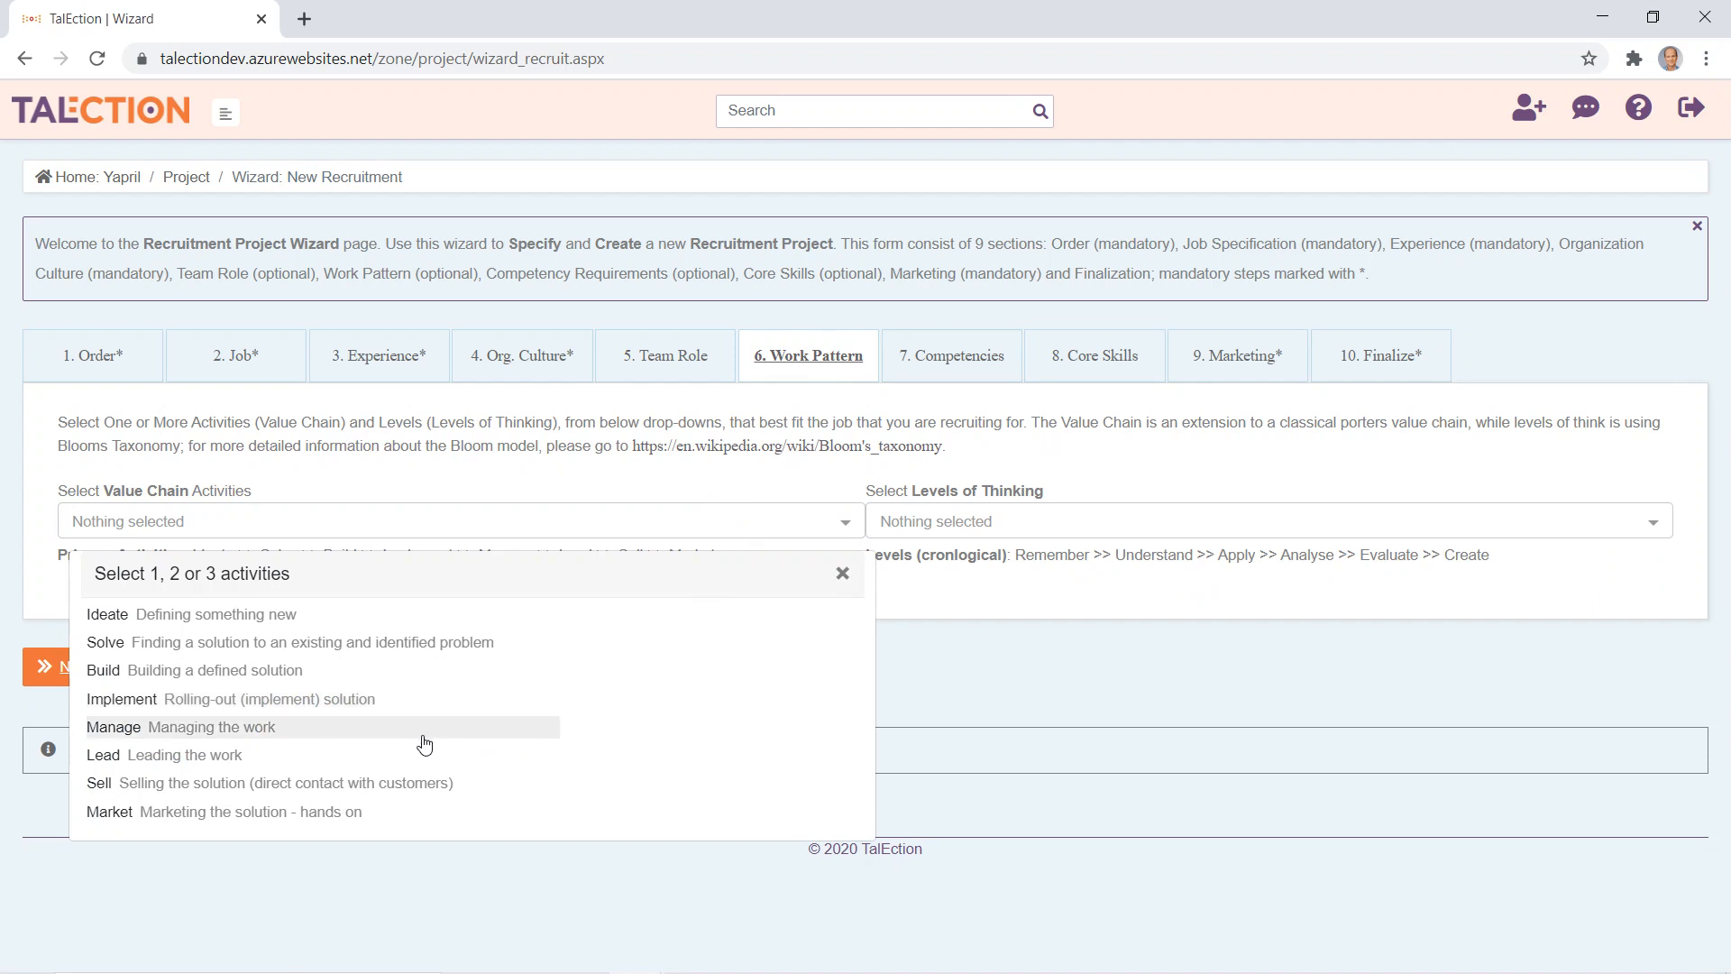
click(365, 782)
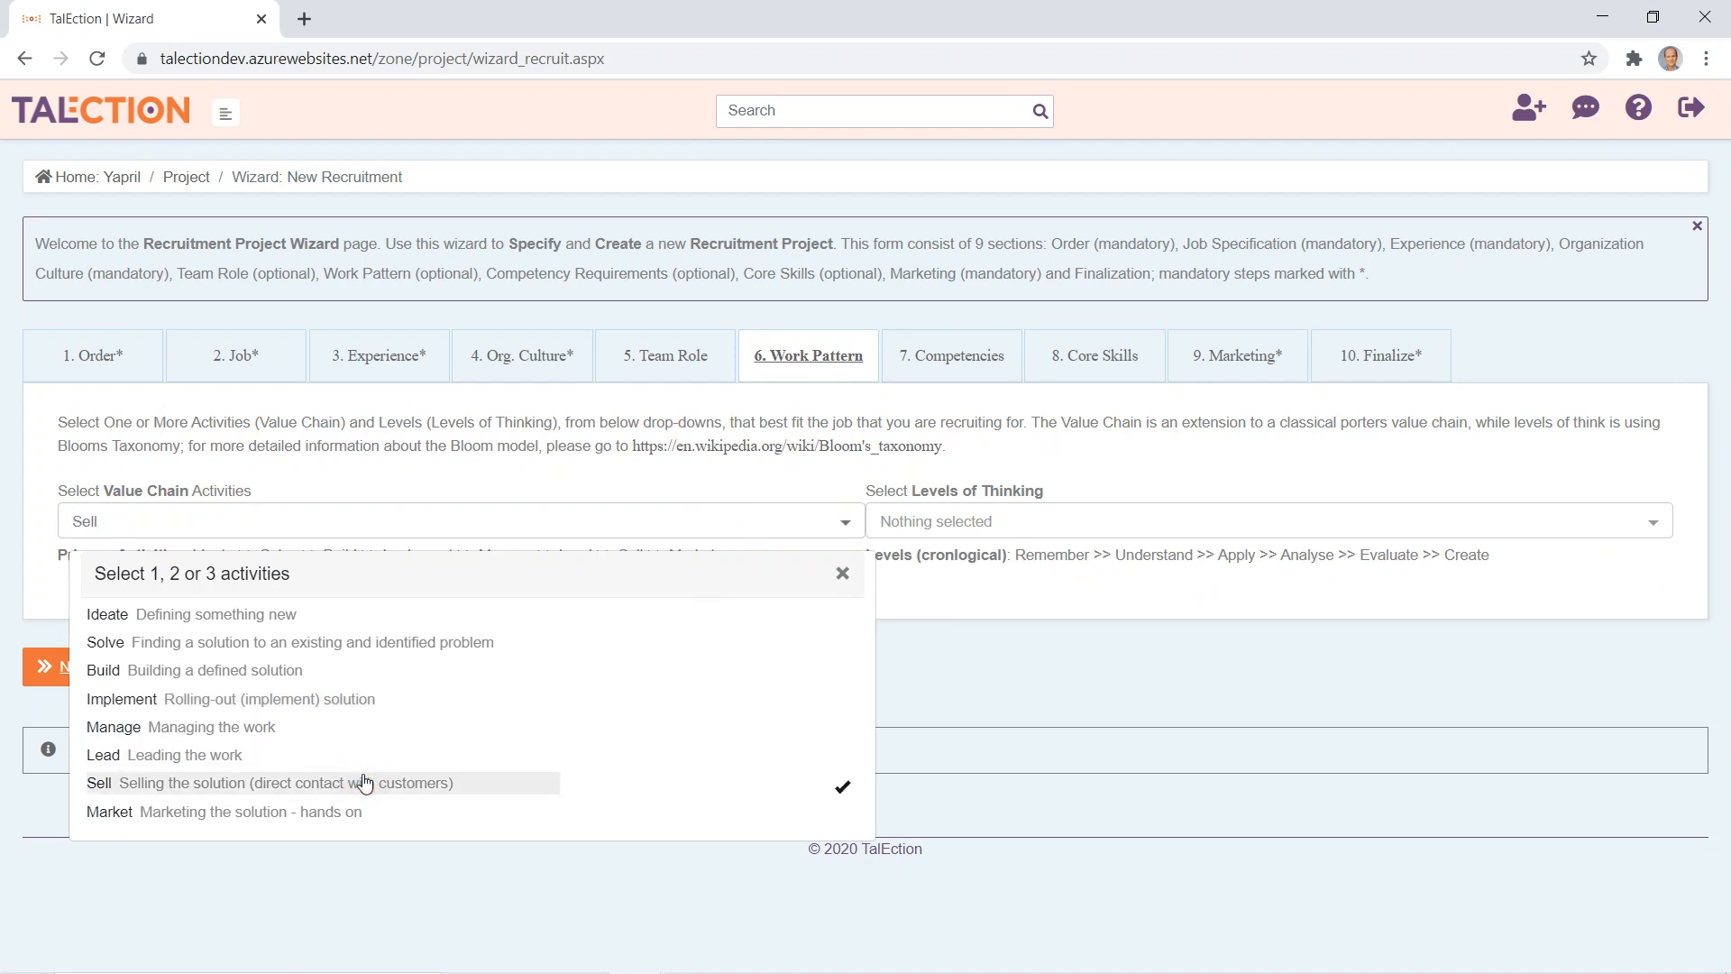
click(372, 815)
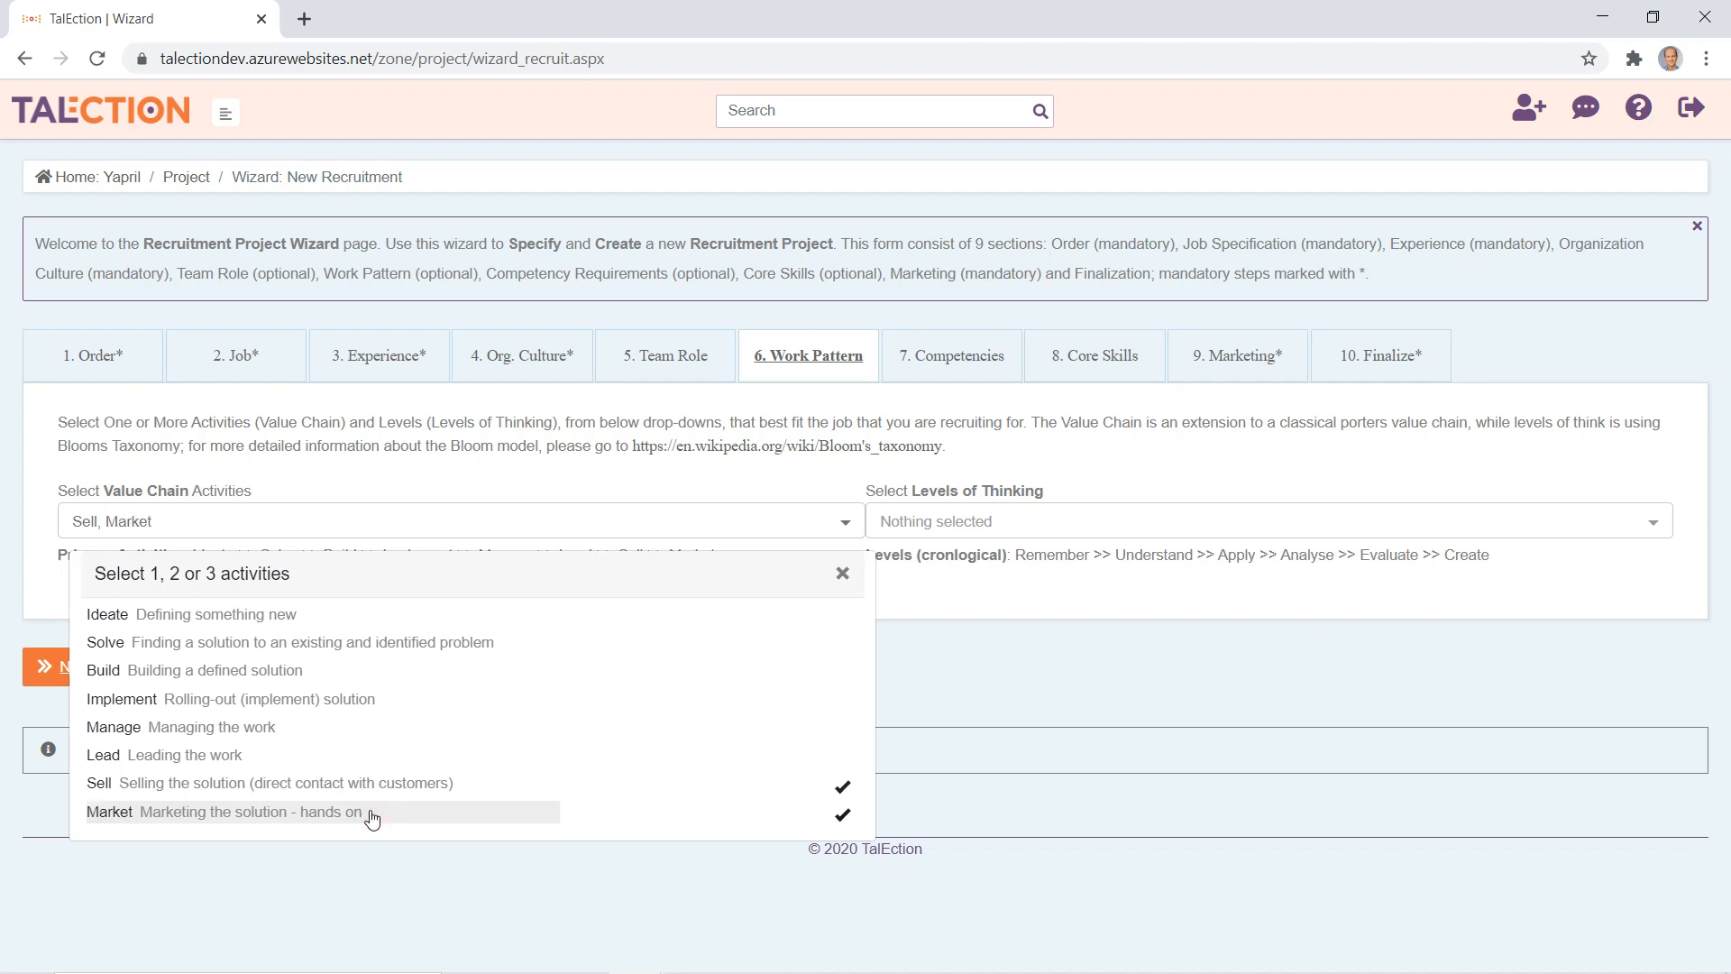
click(929, 646)
- Set the work pattern's levels of thinking to Apply and Analyse
click(992, 526)
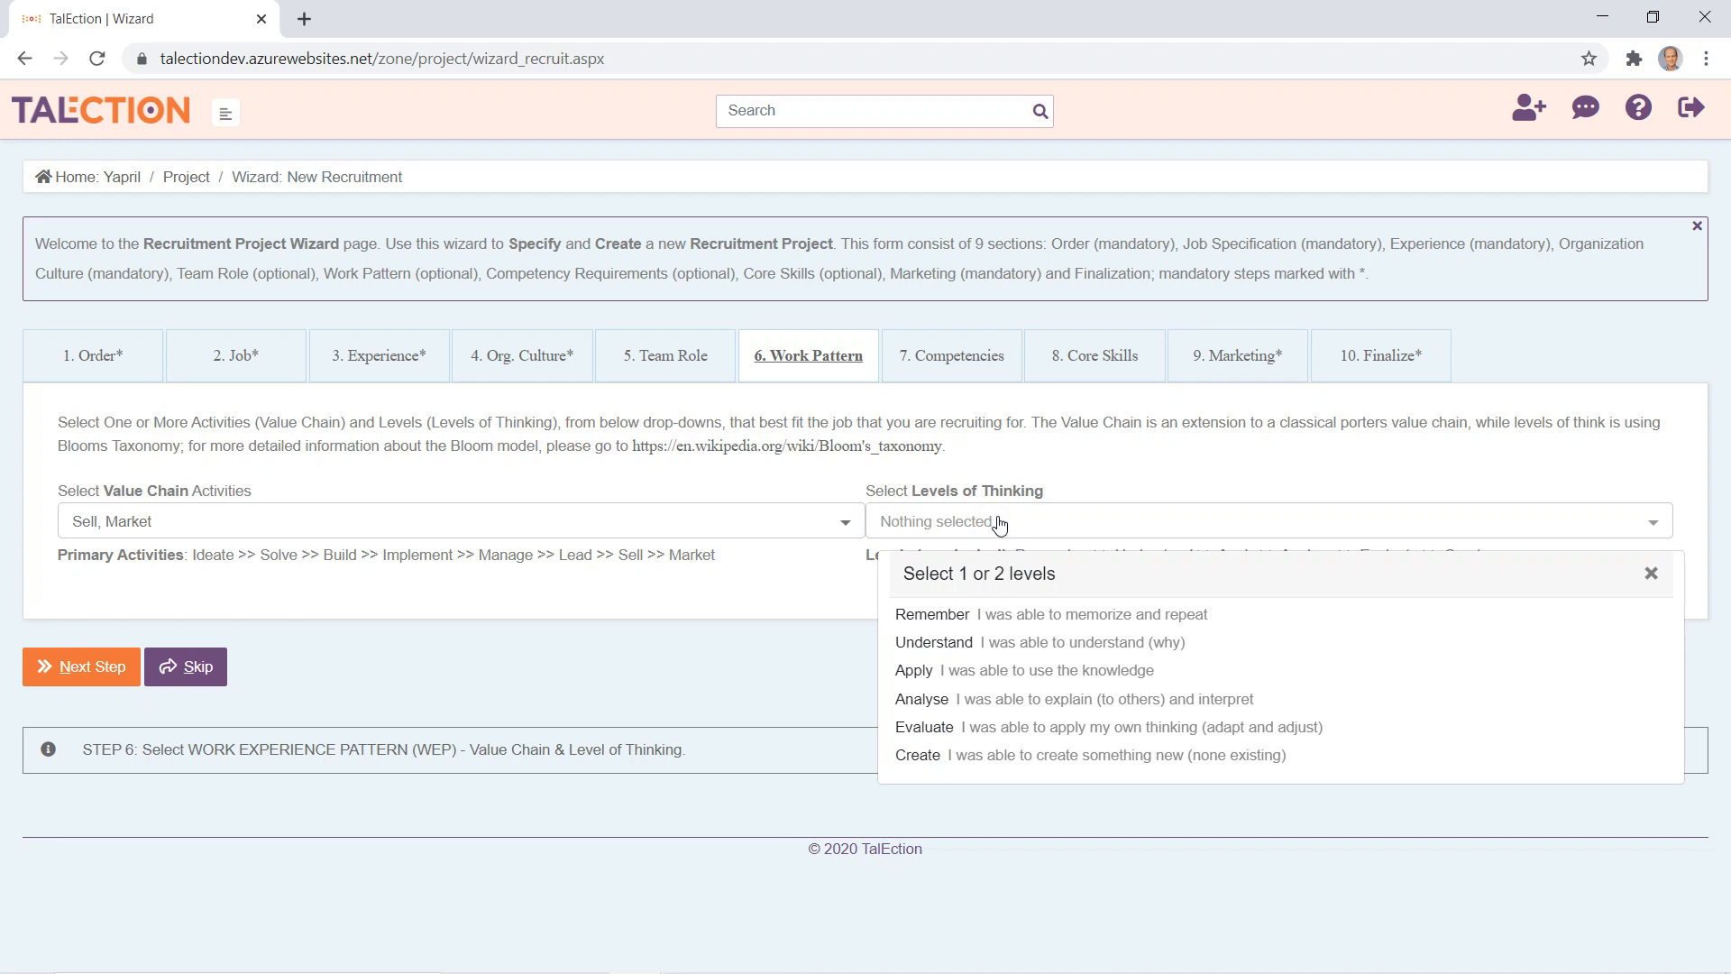
click(1050, 676)
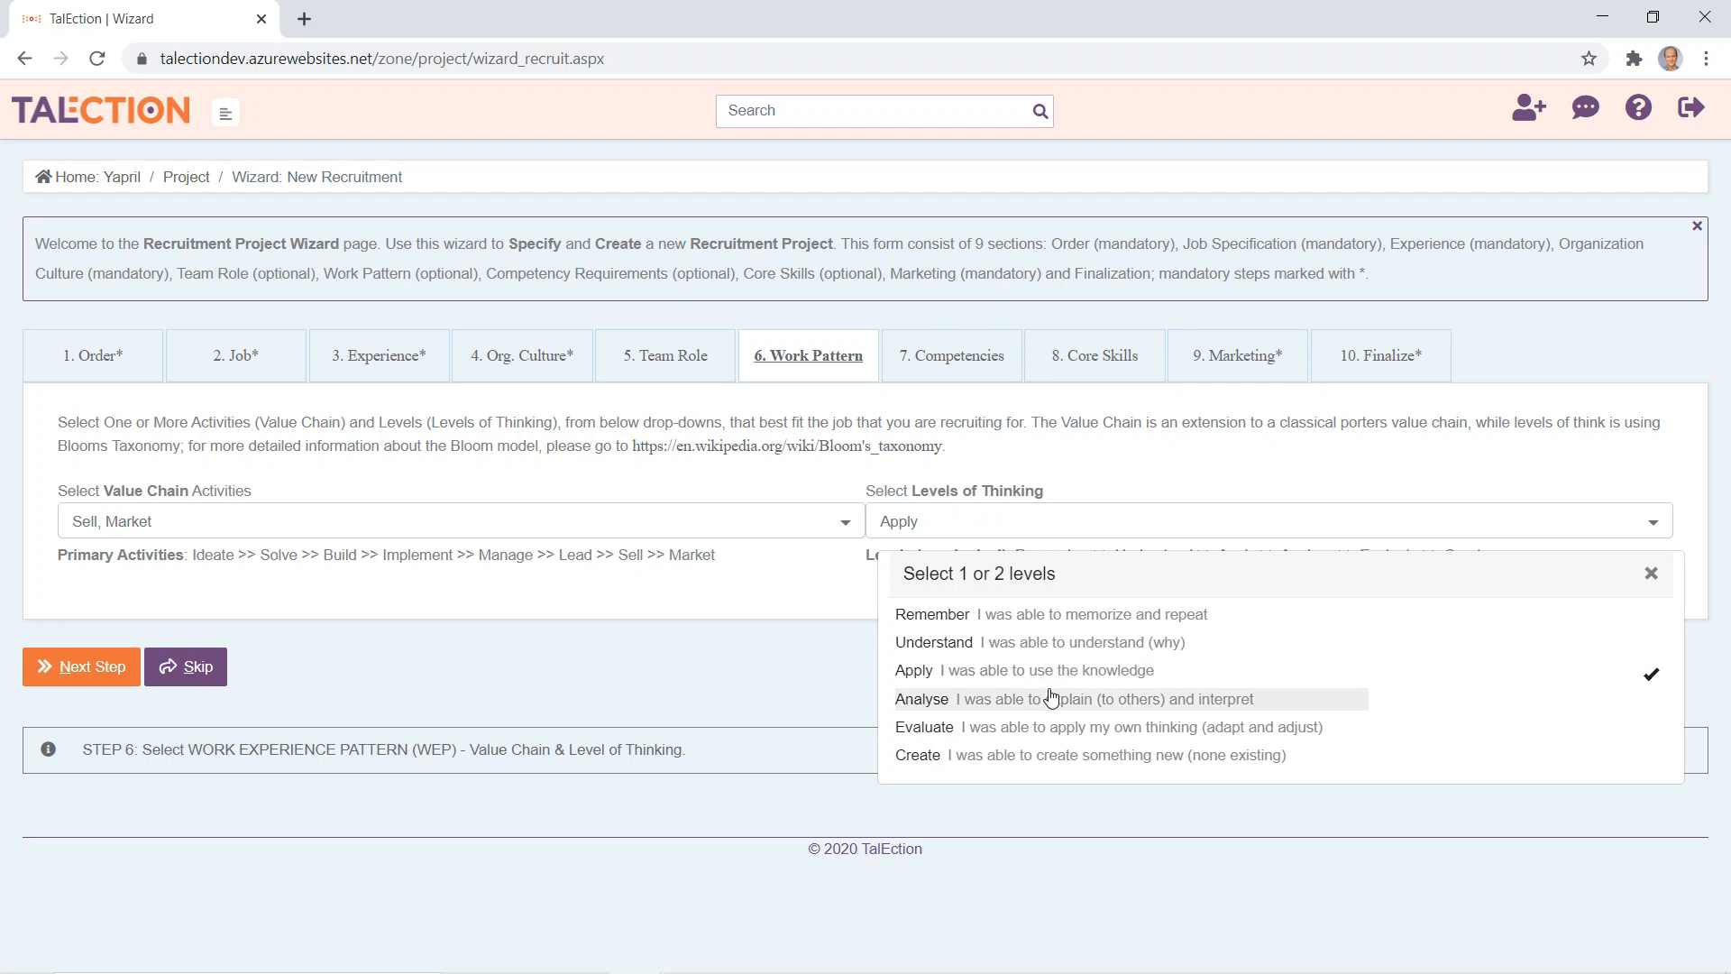
click(1051, 694)
click(795, 674)
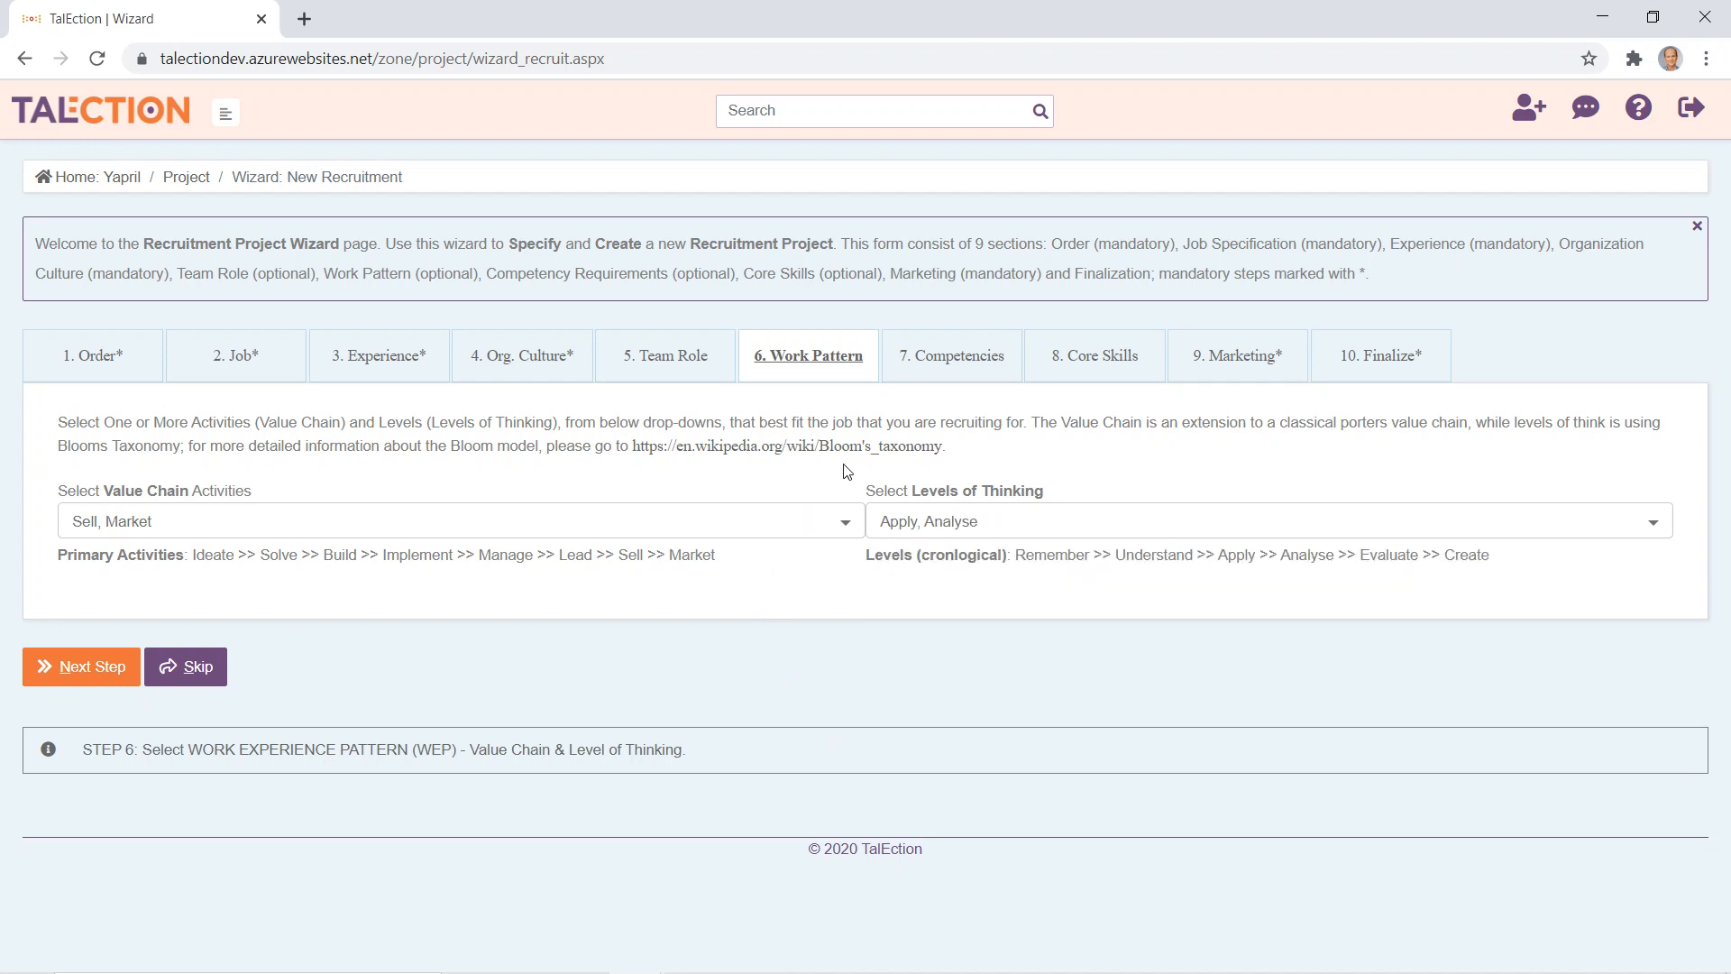
- Review the skill type and skill level options in the Competencies section
click(957, 366)
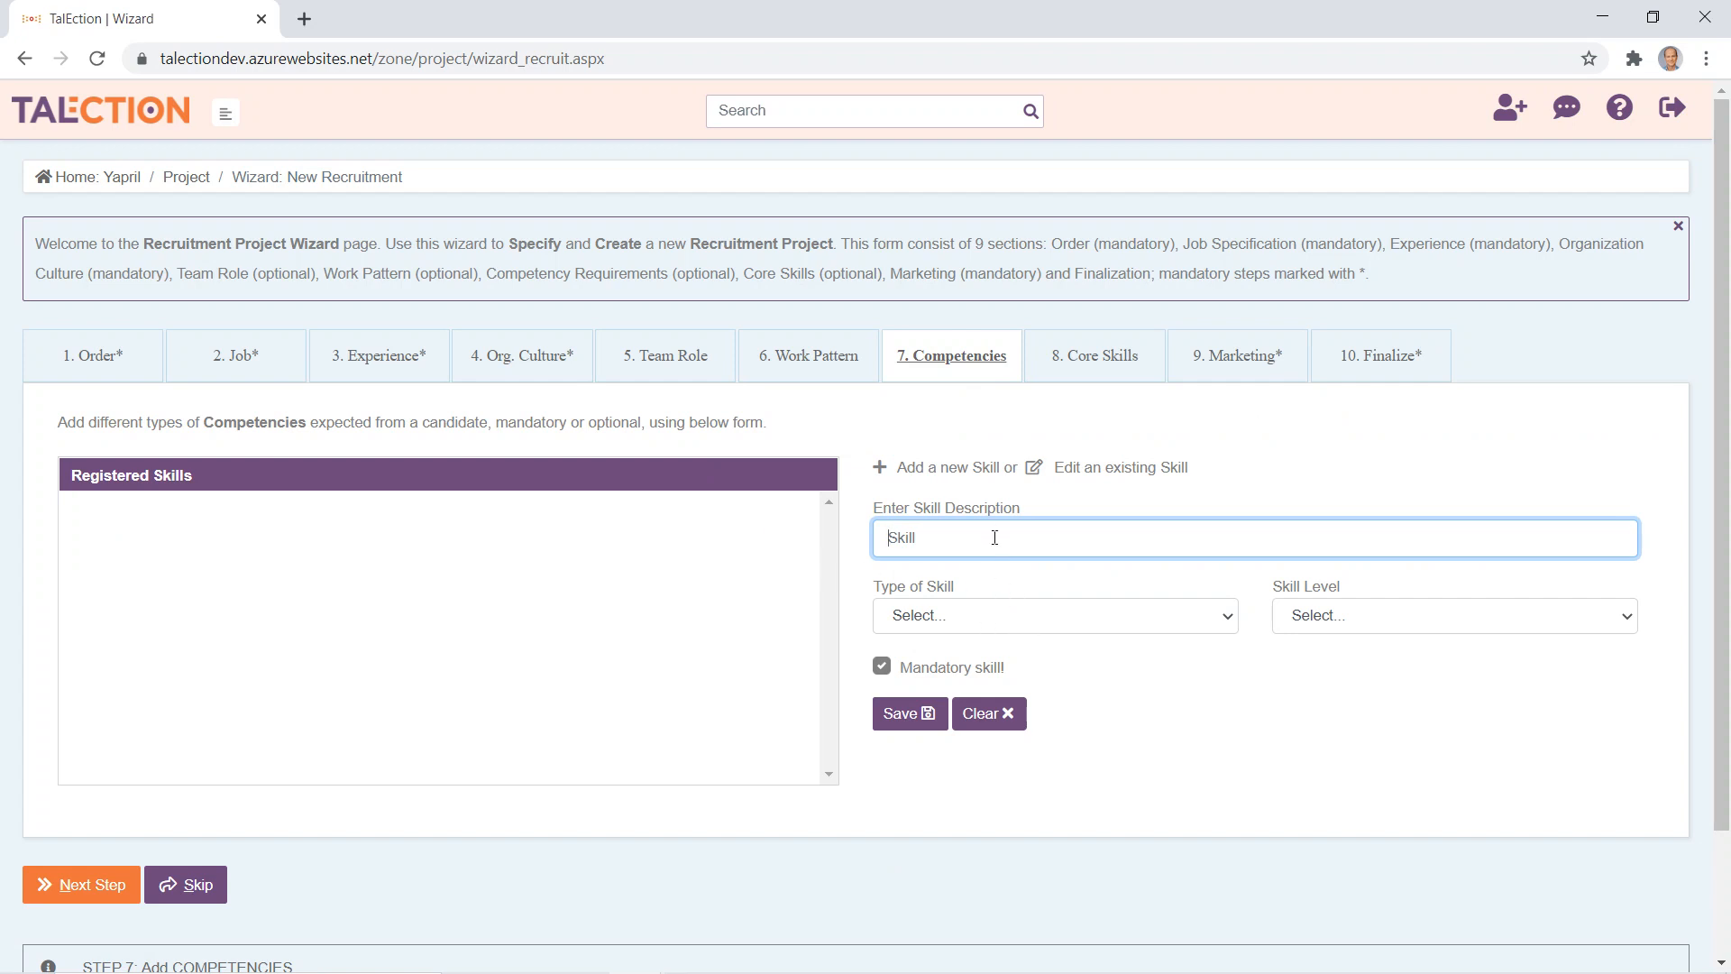
click(1039, 629)
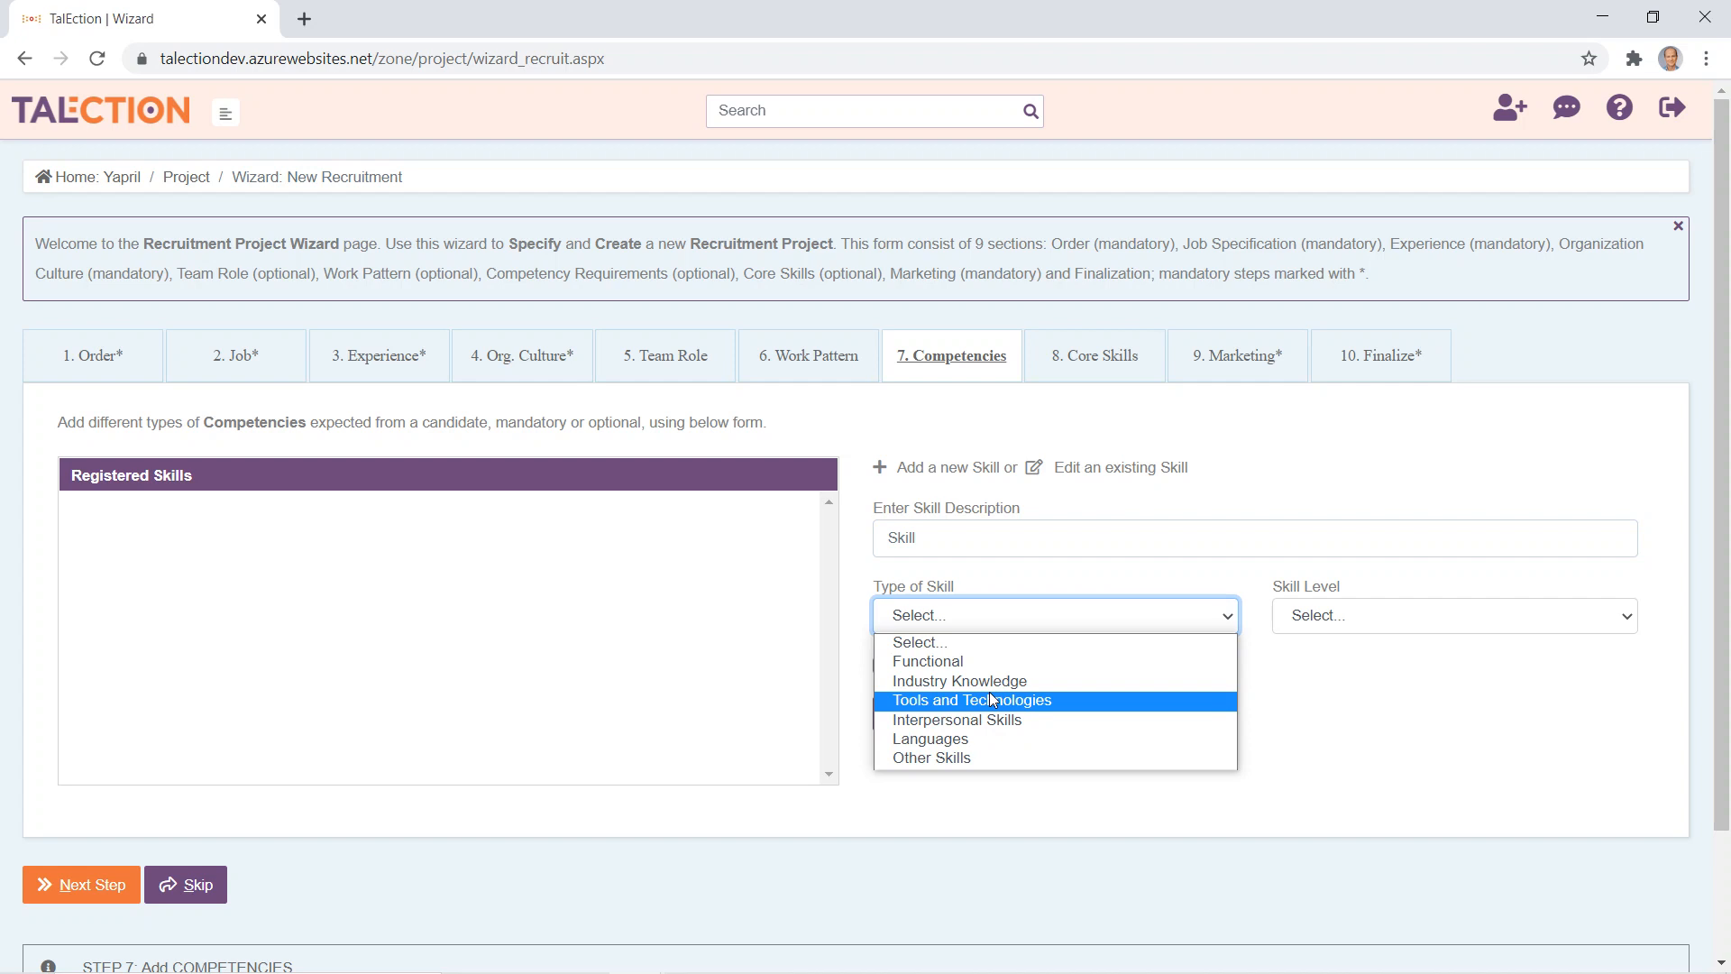
click(1418, 683)
click(1387, 625)
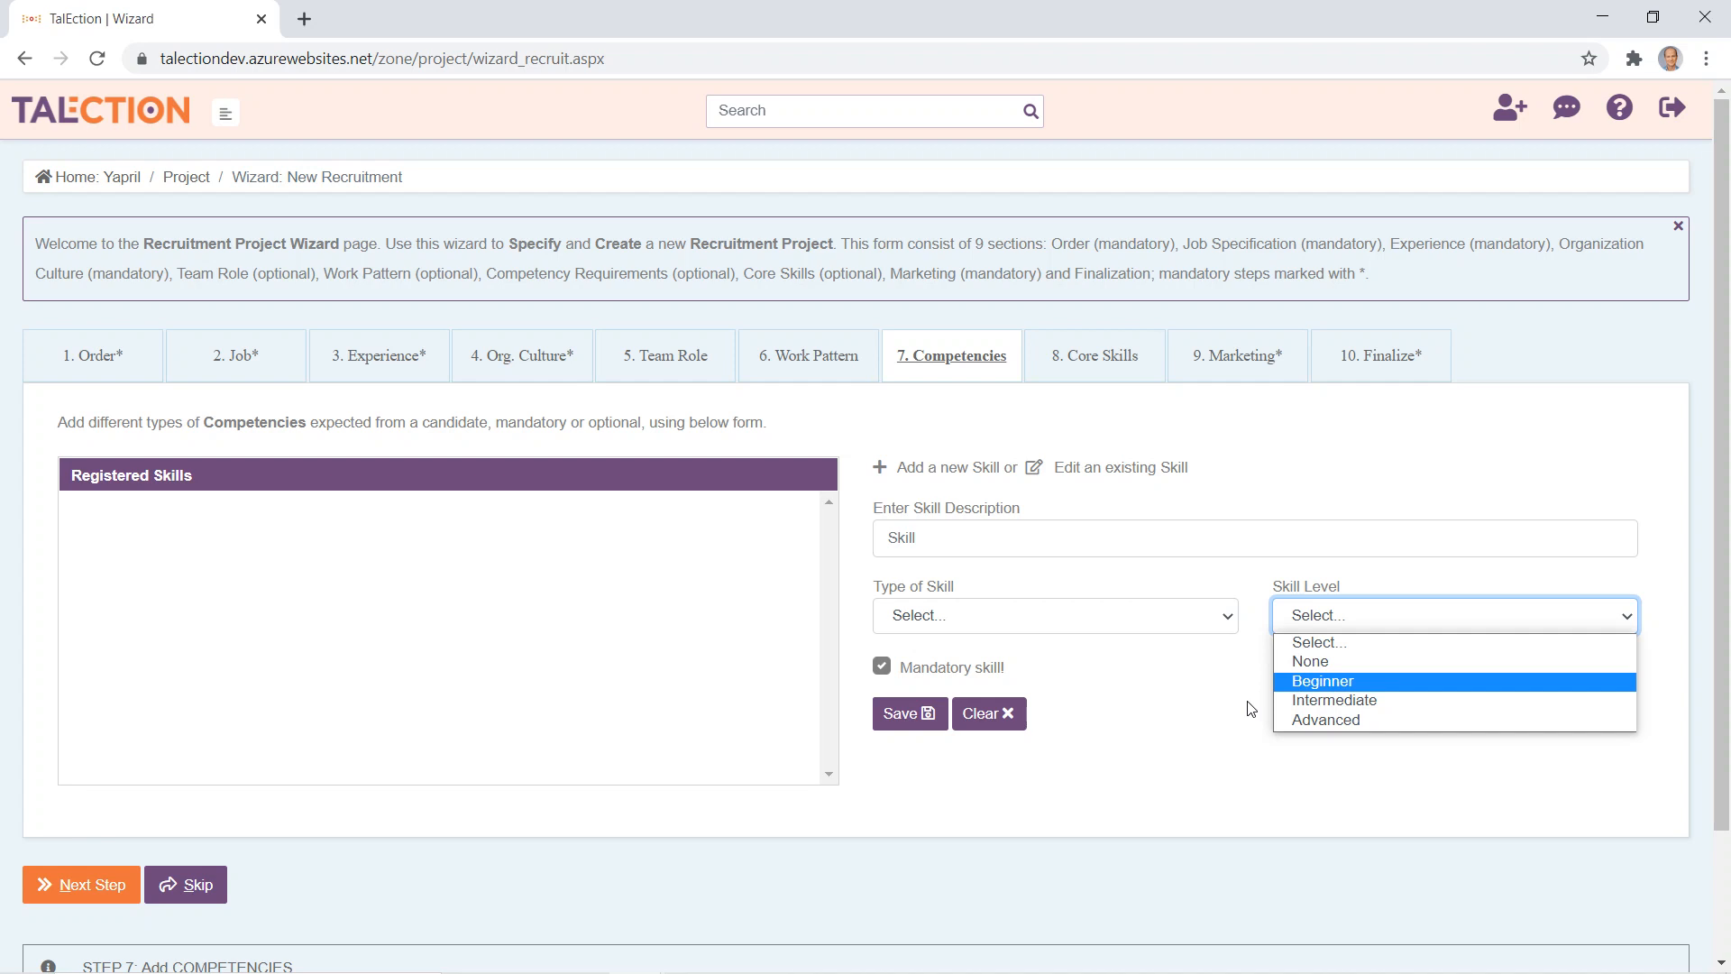
click(1042, 668)
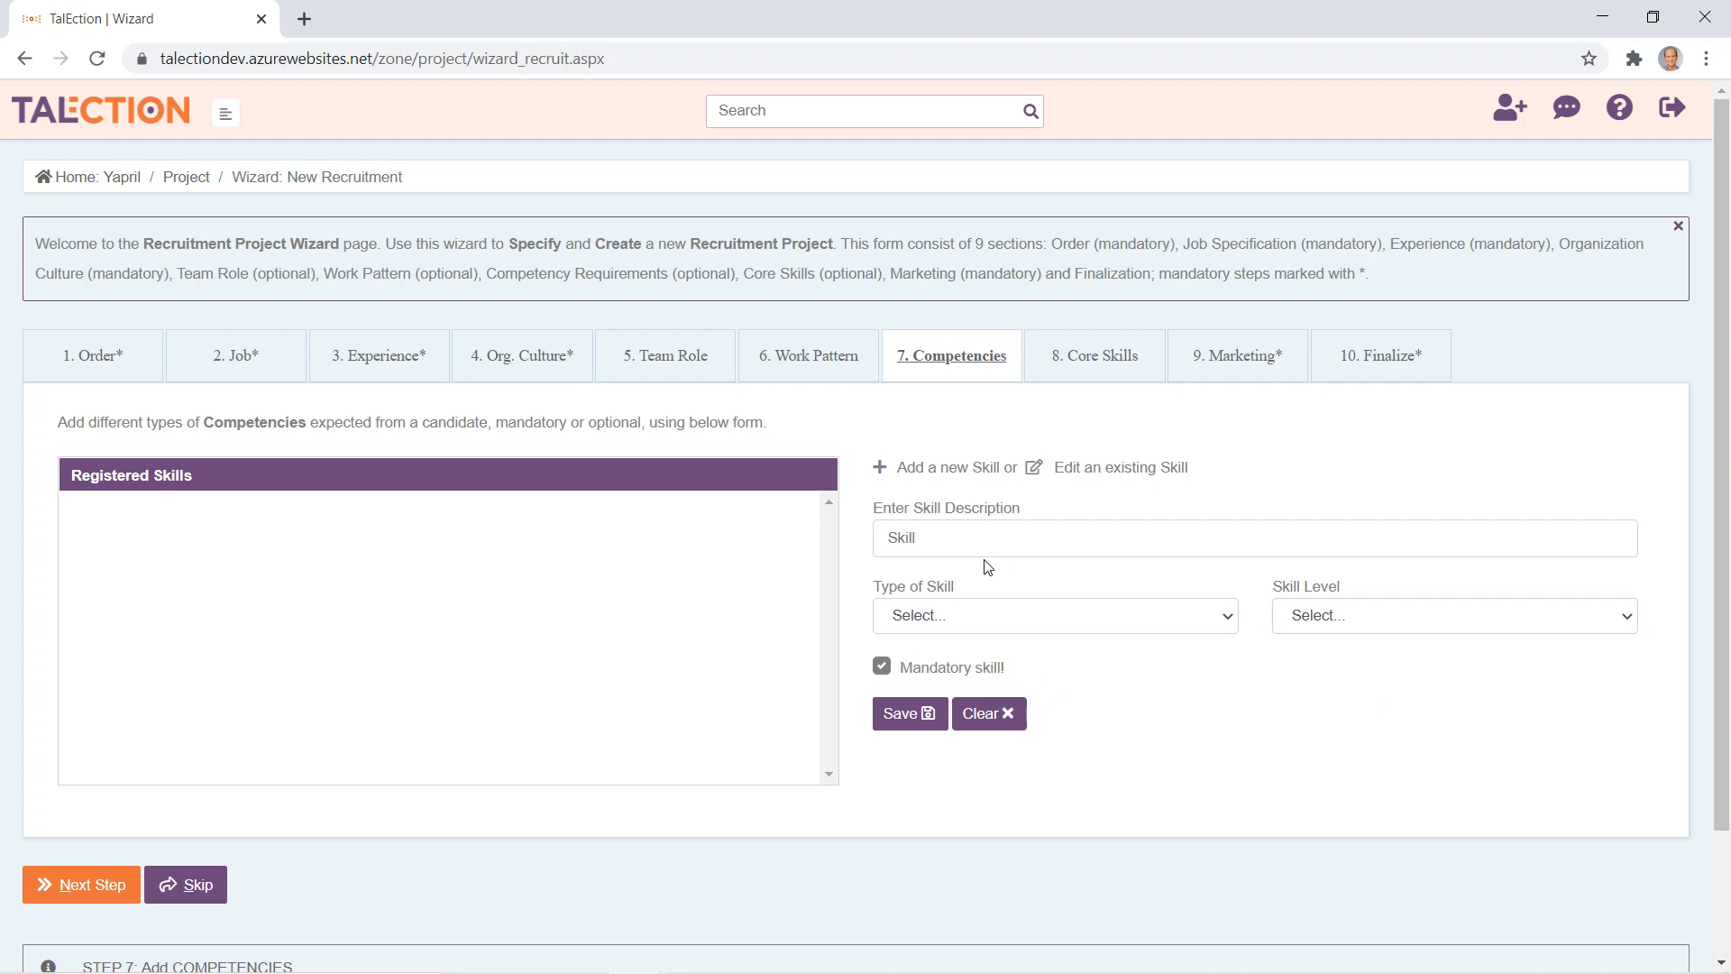
- Set the trait in the Core Skills section to CAGES Meta
click(1093, 359)
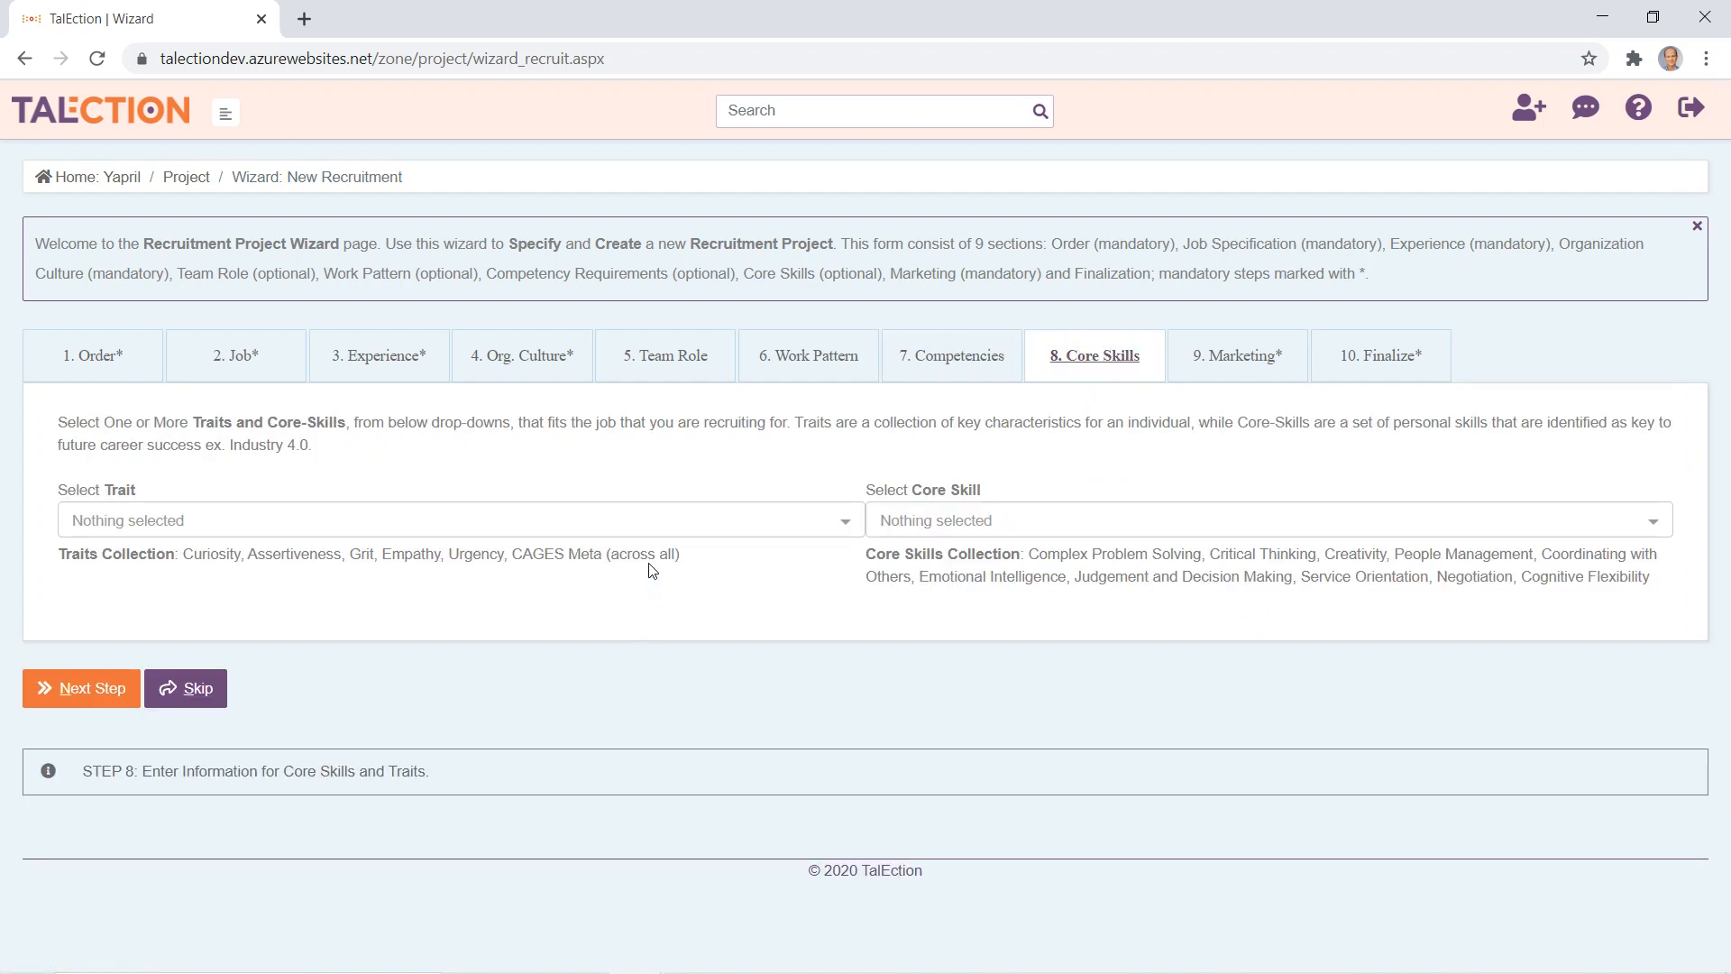
click(620, 531)
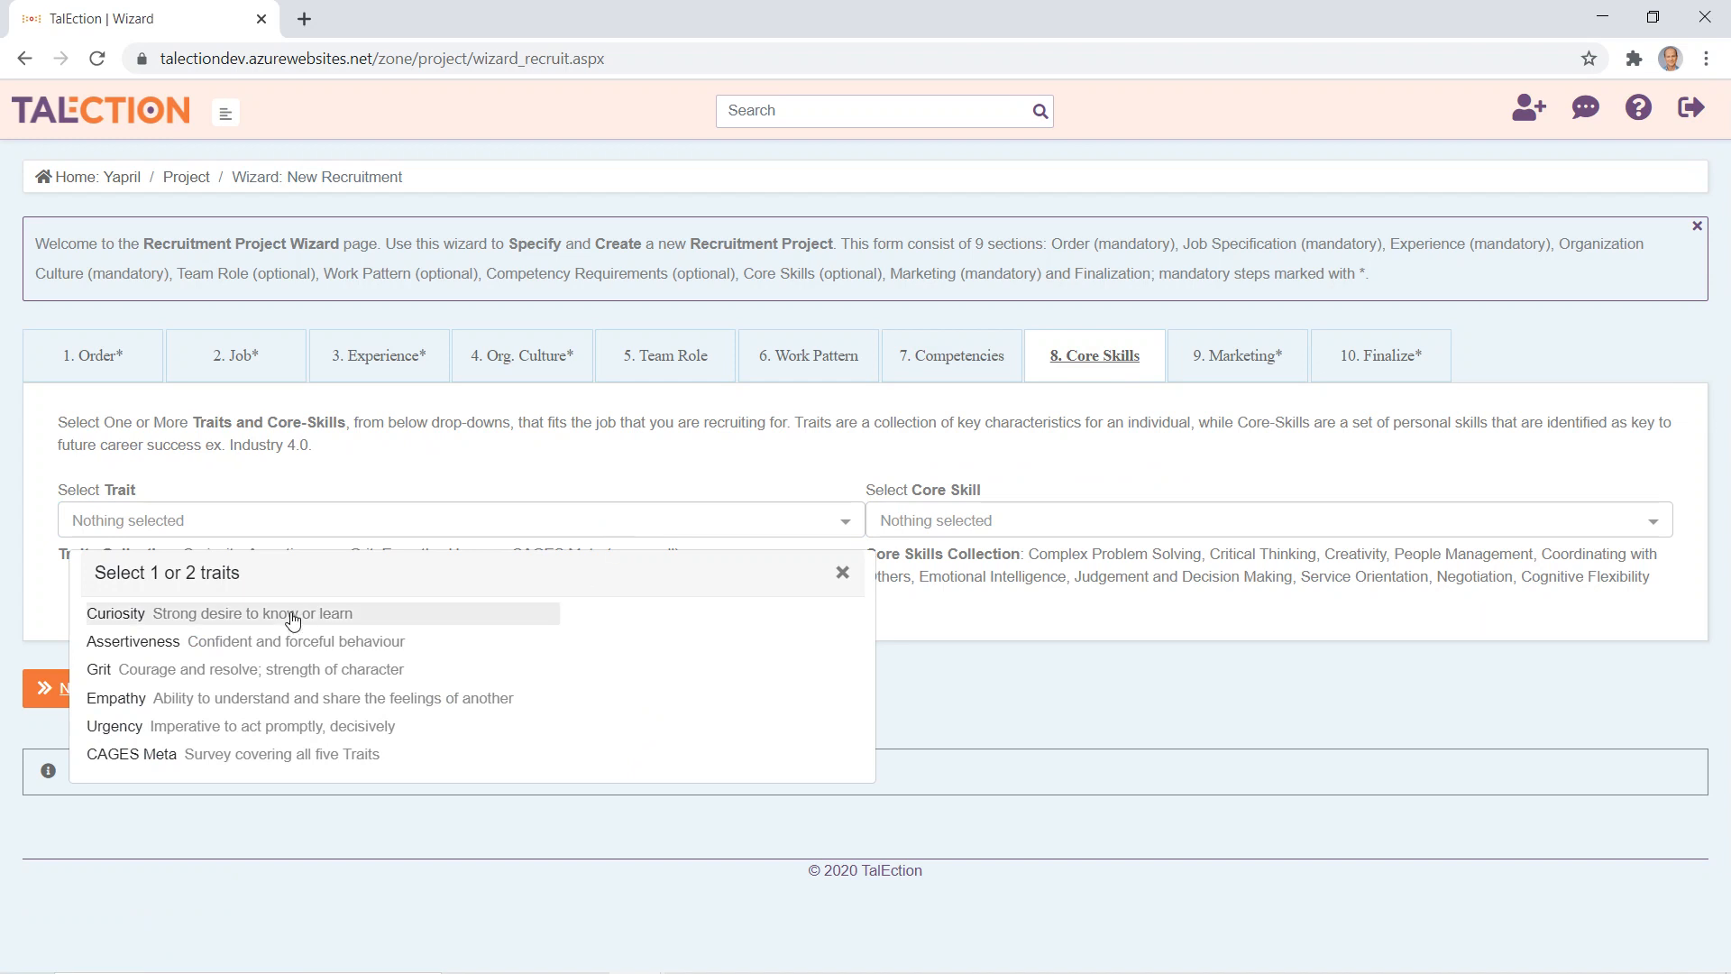
click(384, 755)
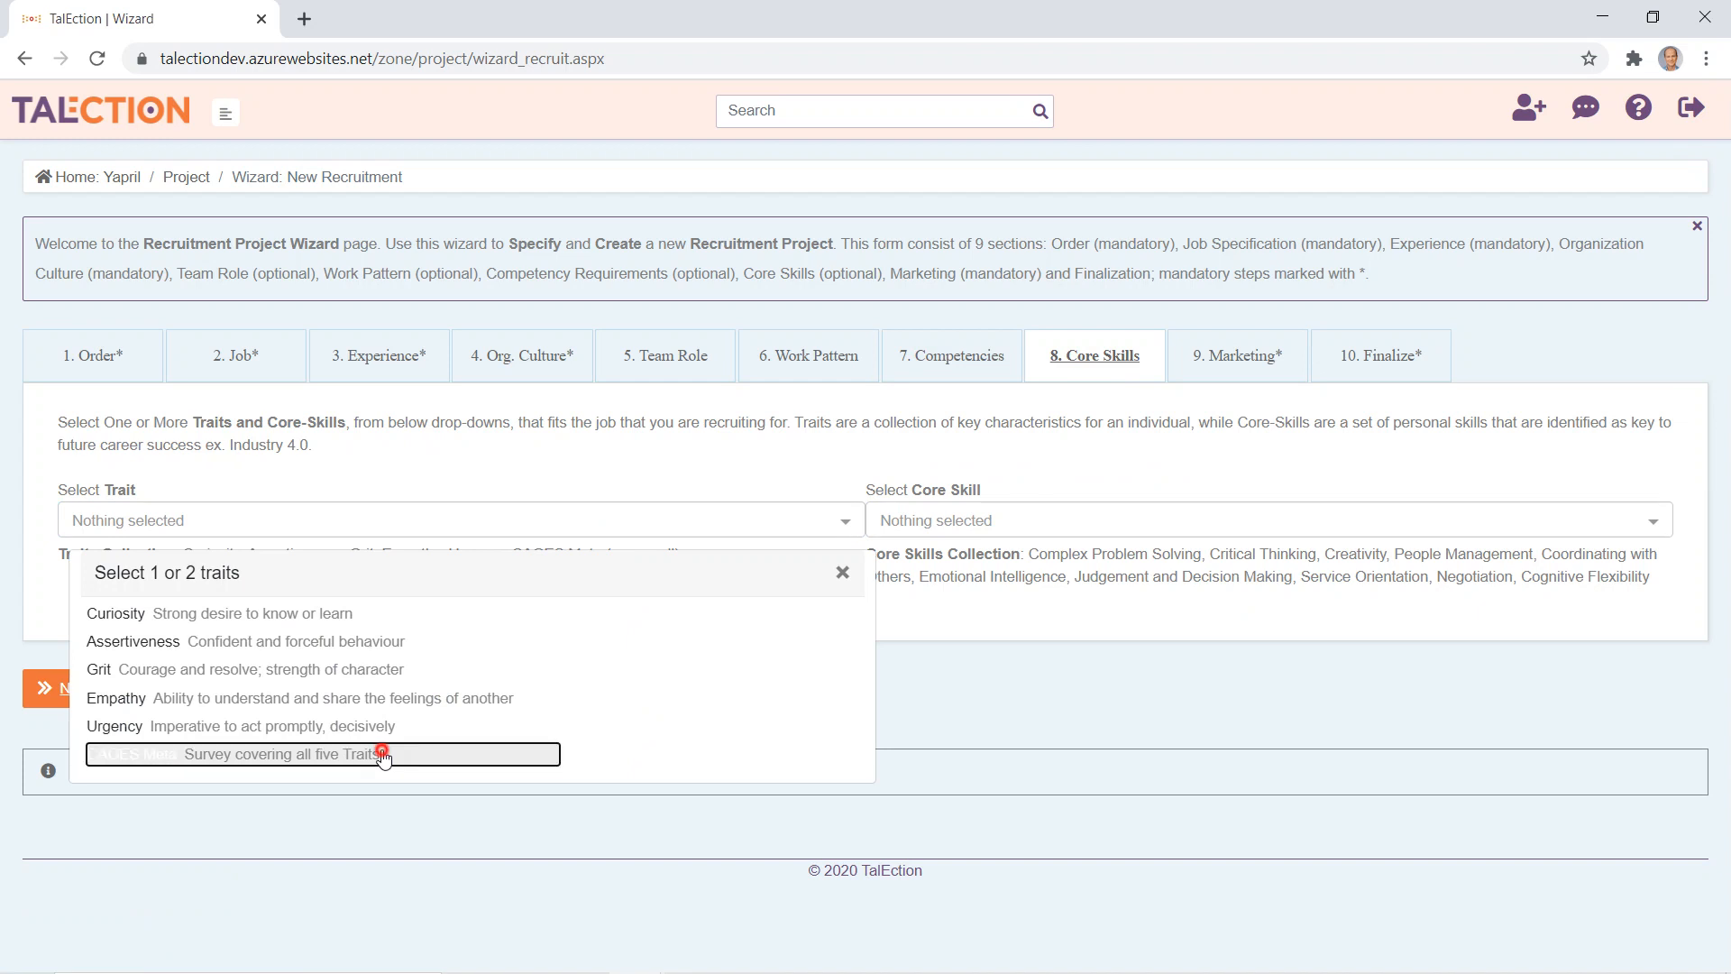
click(1002, 659)
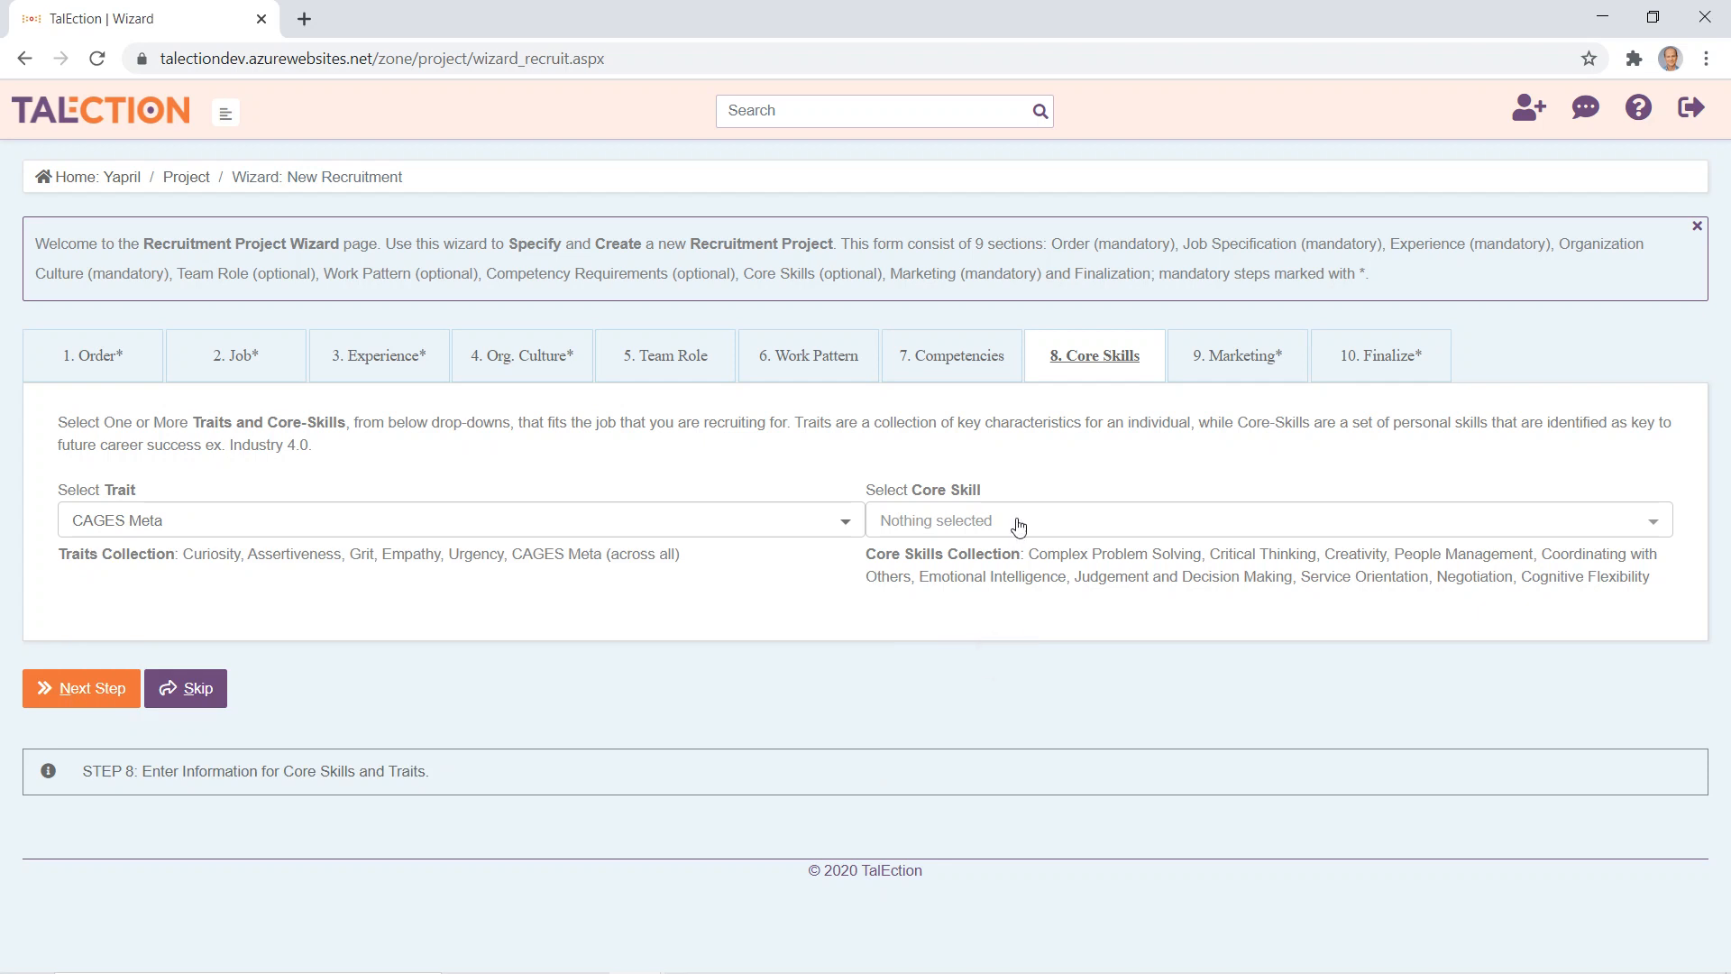
- Select Critical Thinking and Creativity as the core skills for the job
click(1019, 526)
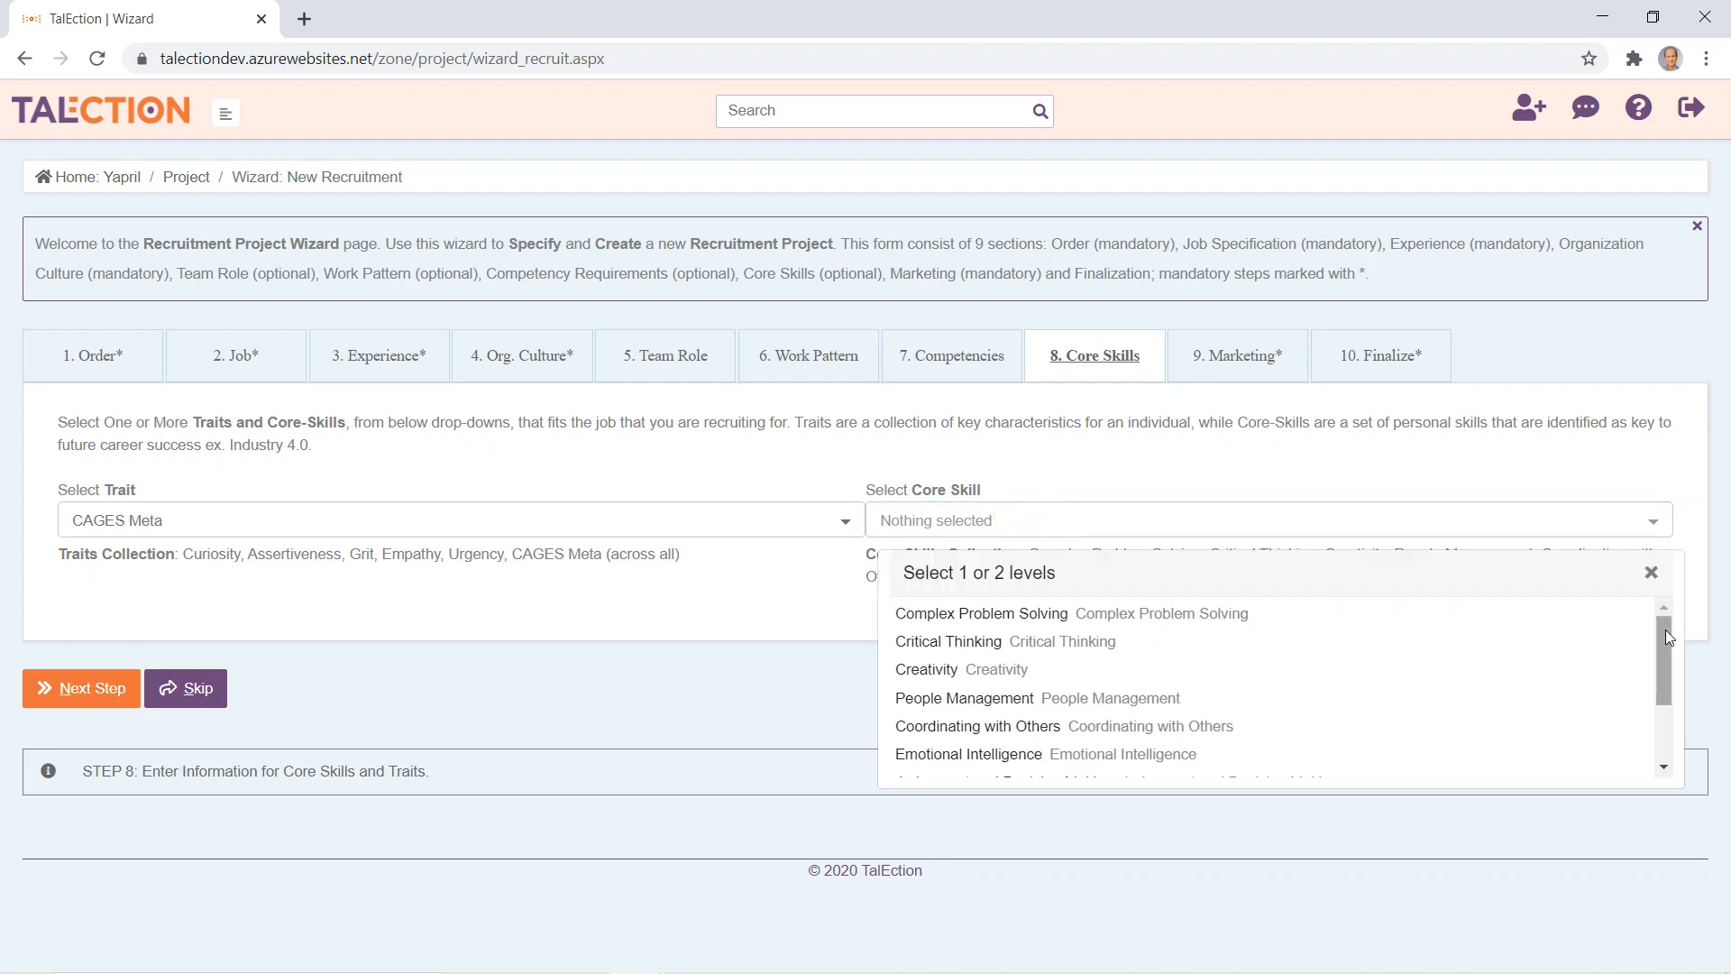
drag(1665, 629, 1599, 595)
click(1149, 672)
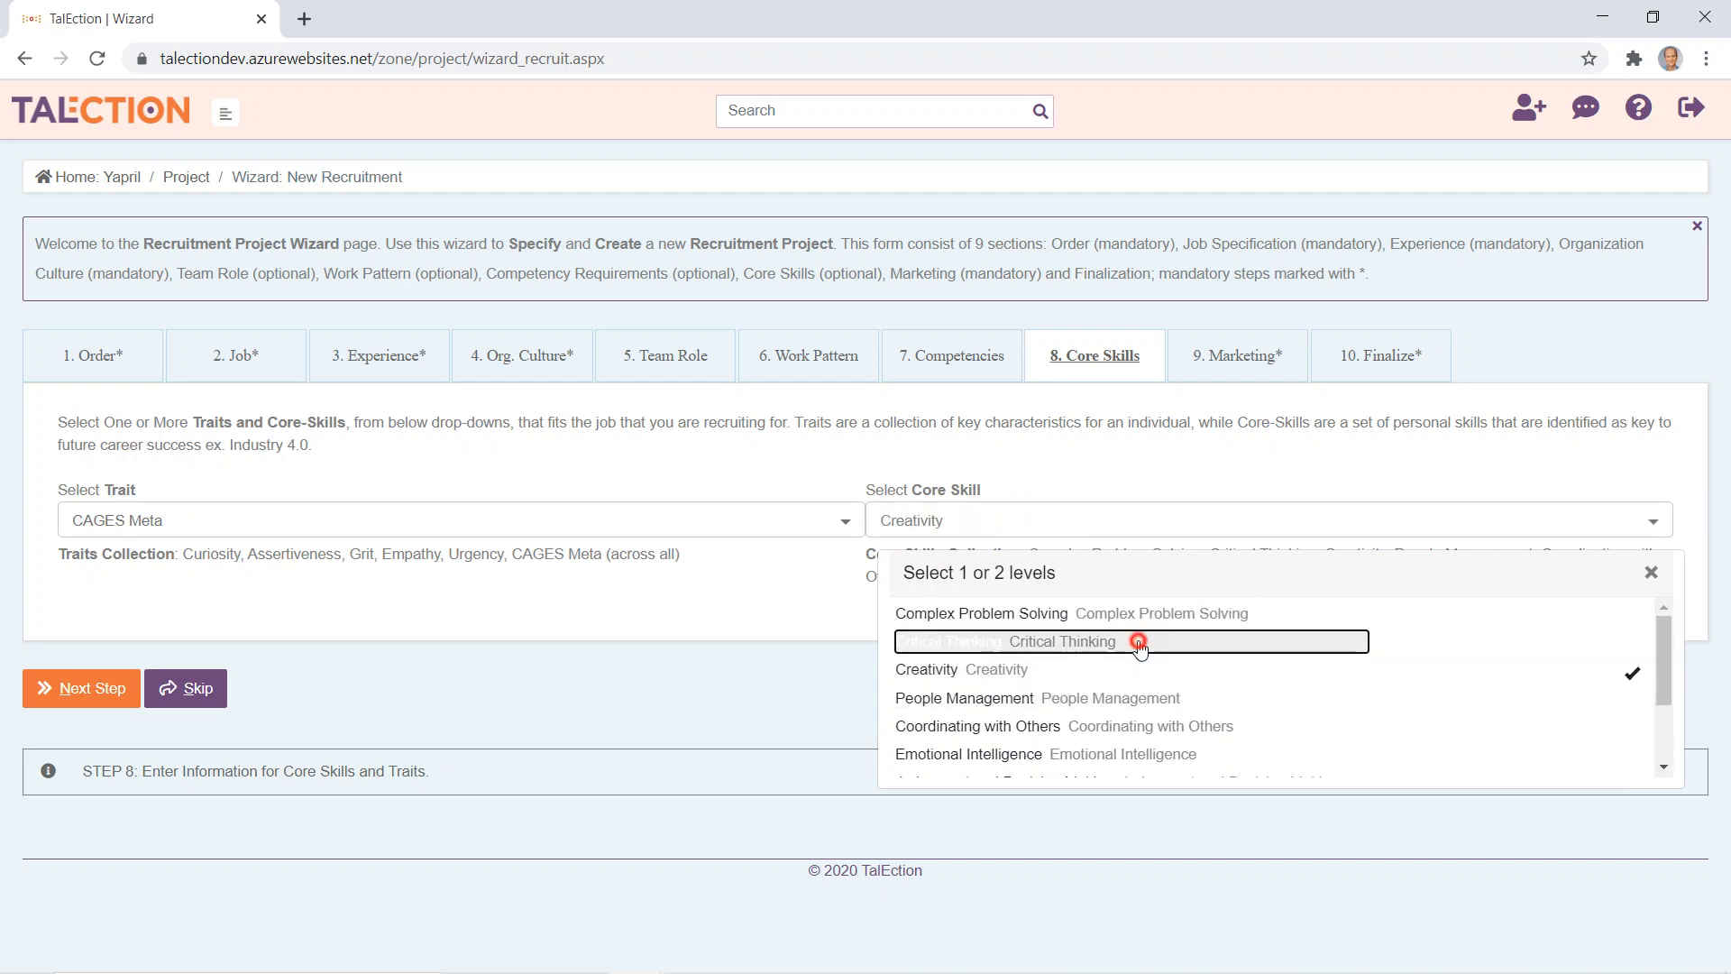
click(1190, 642)
click(1157, 727)
click(1159, 729)
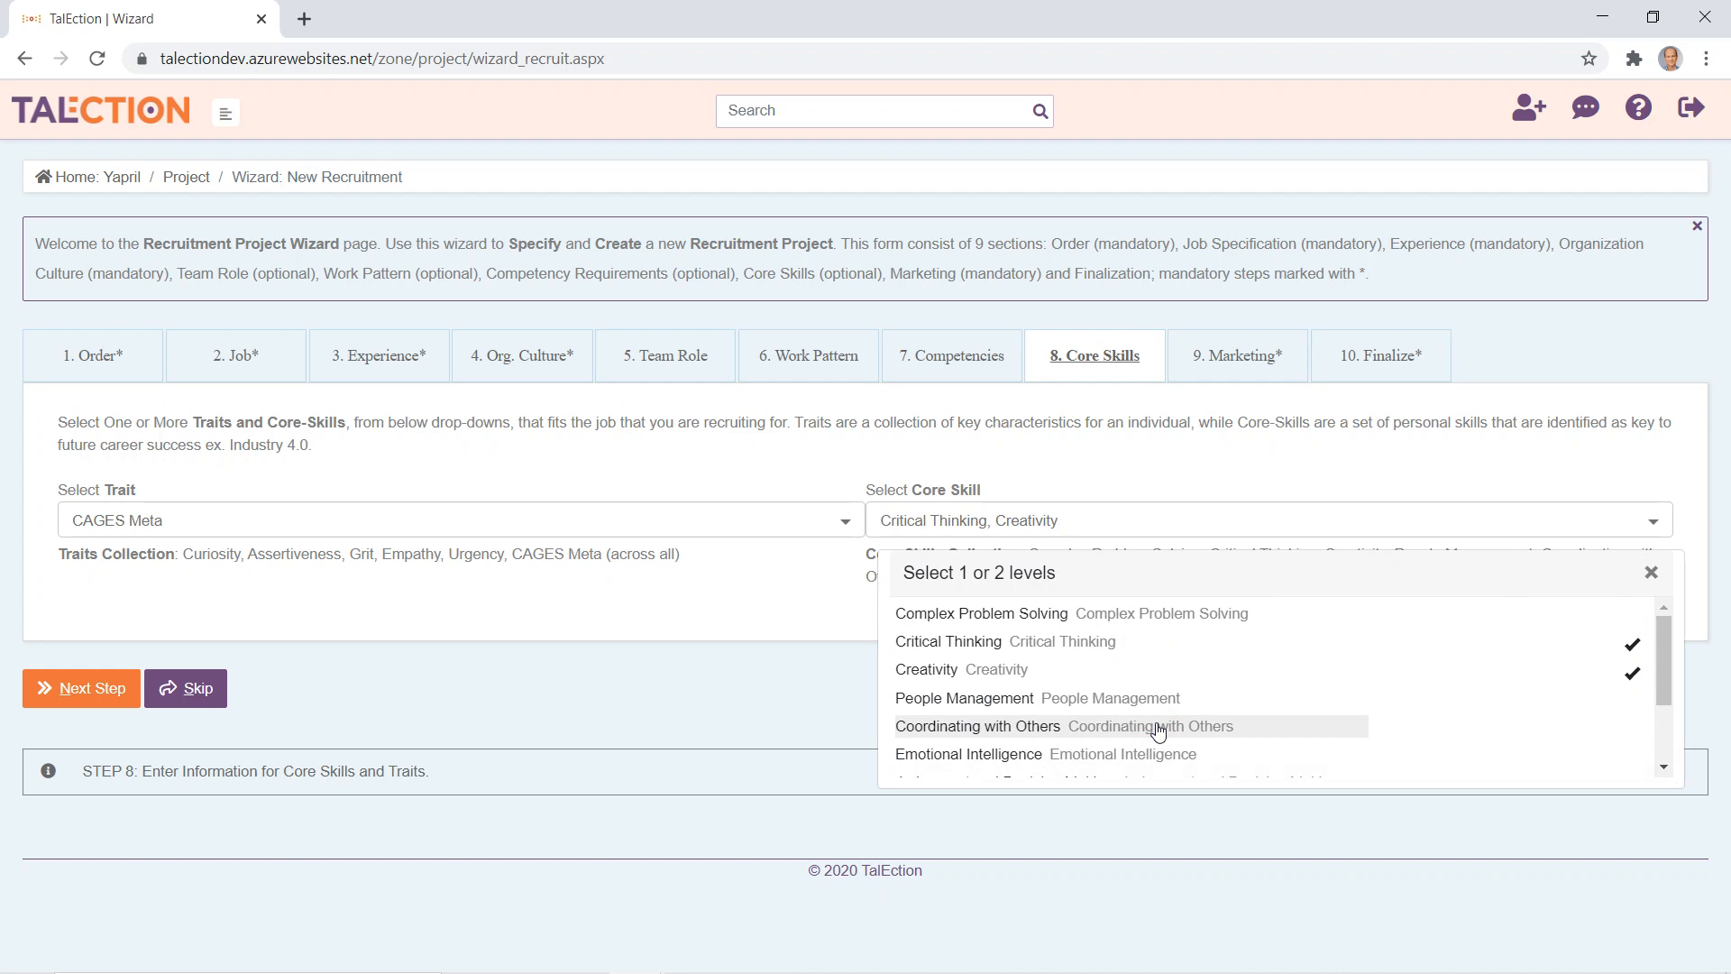
click(819, 700)
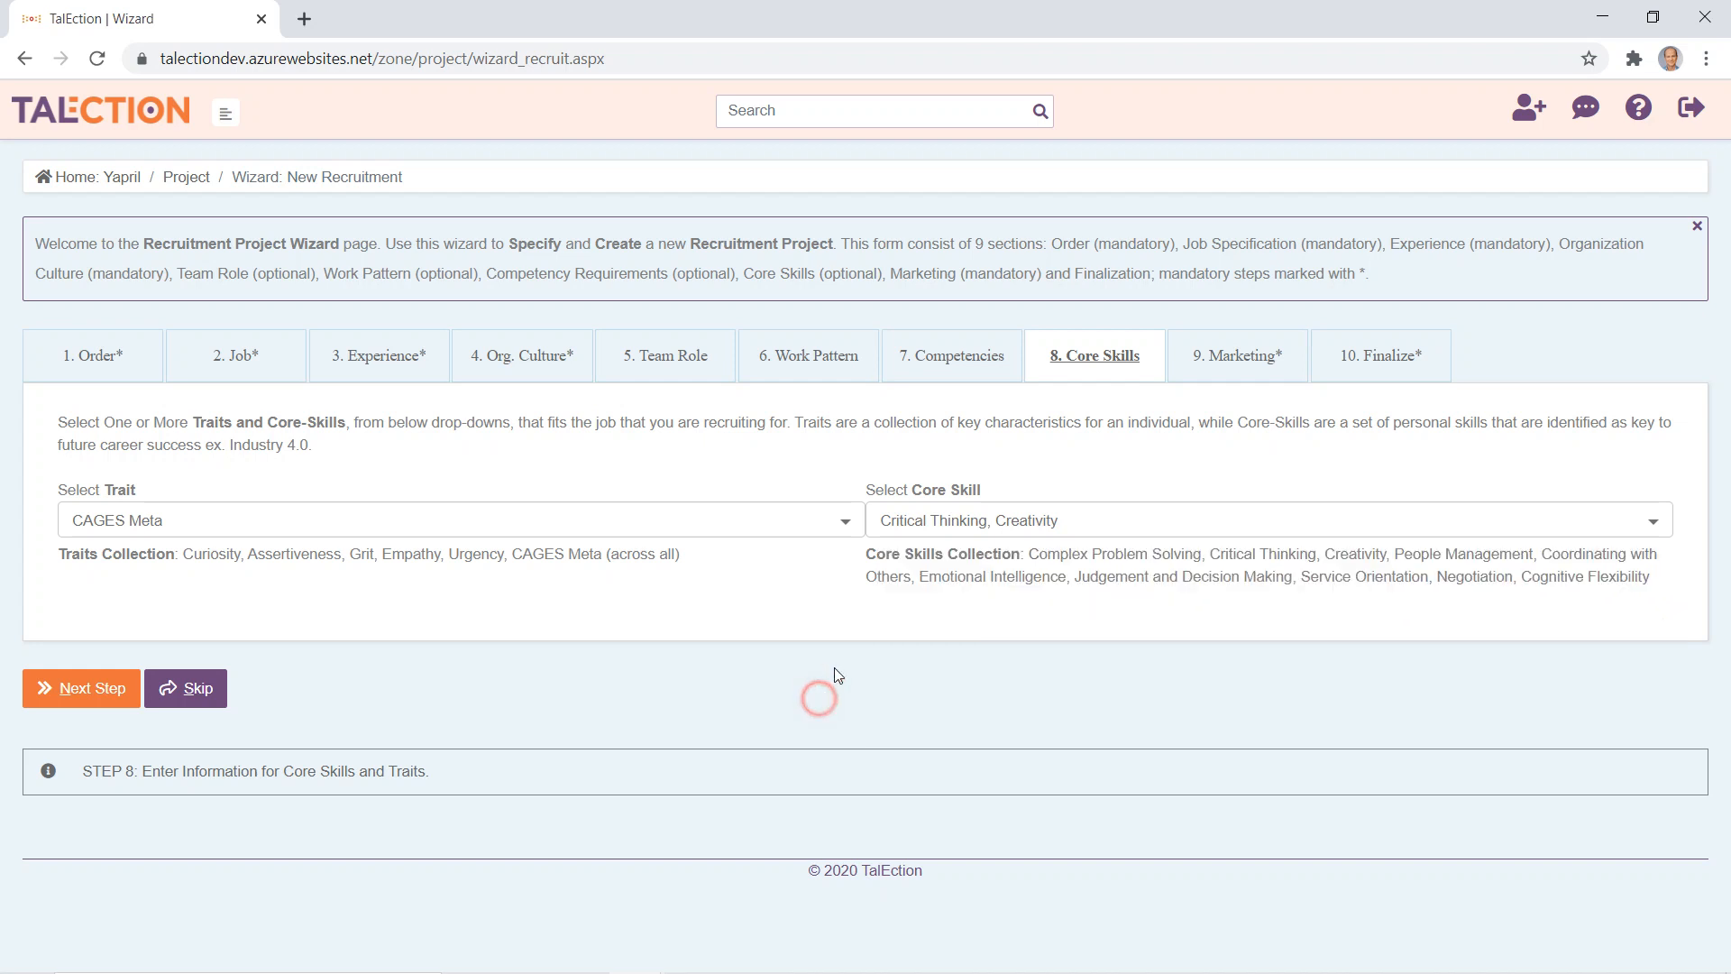
- Review the Marketing section's fields and the project summary with its recommended activity set in the Finalize section
click(1236, 358)
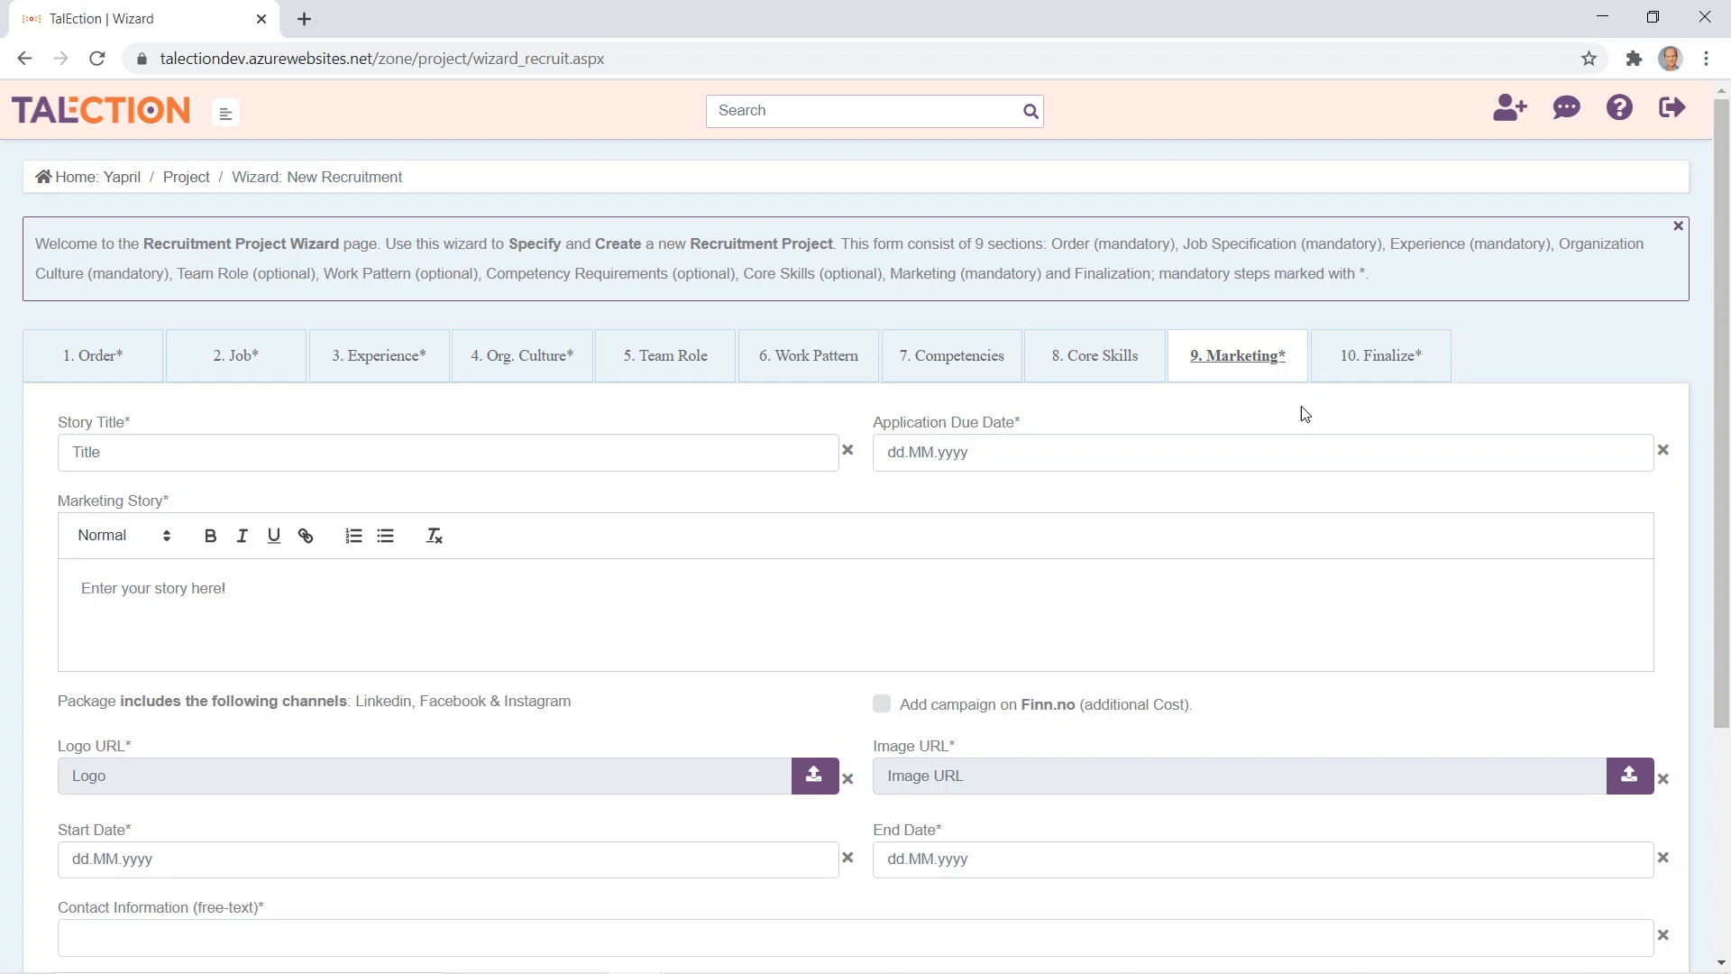
click(1380, 356)
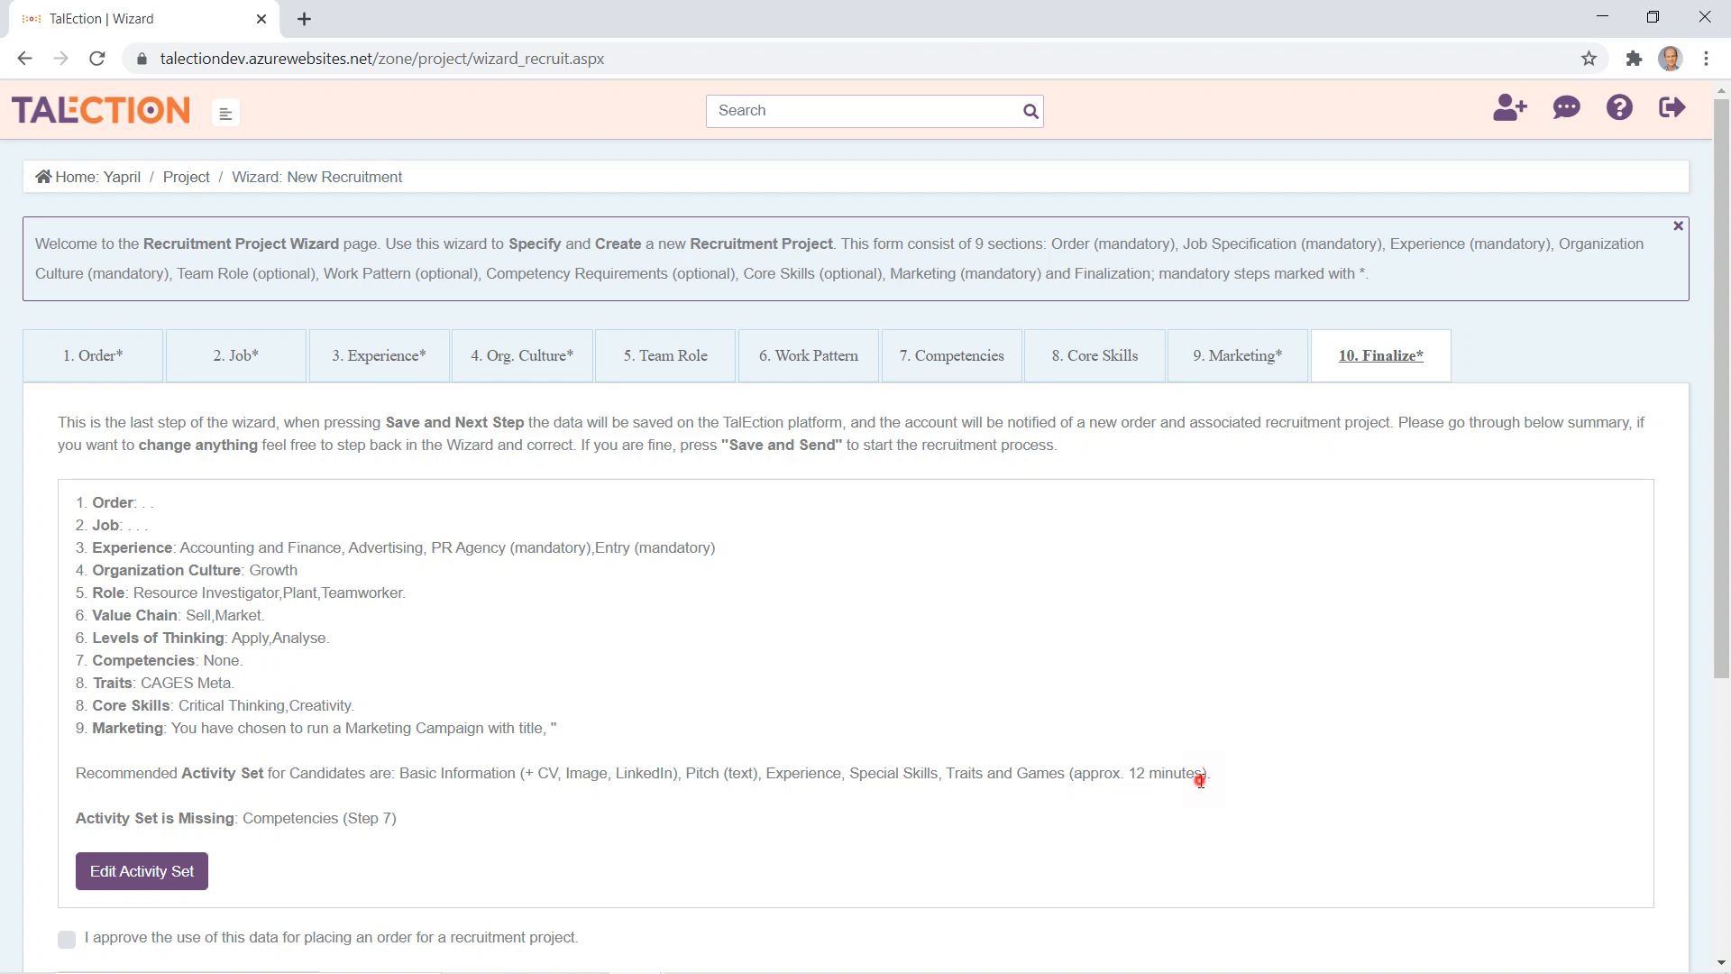
drag(1203, 776, 1075, 790)
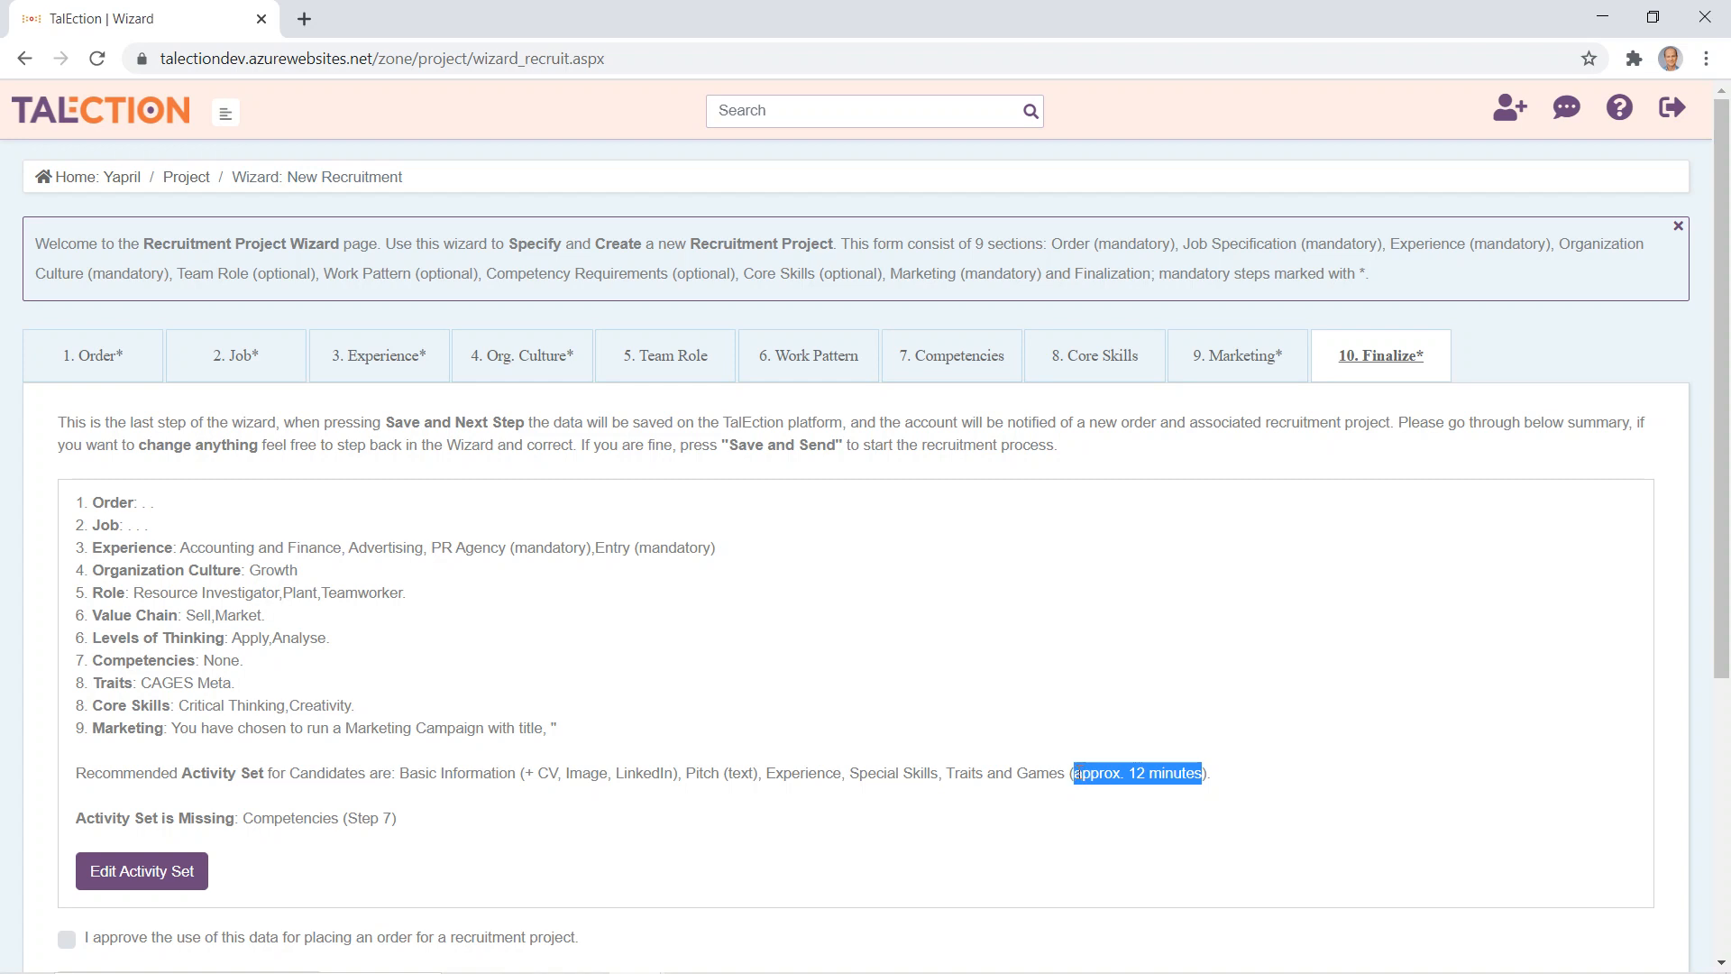
click(1095, 798)
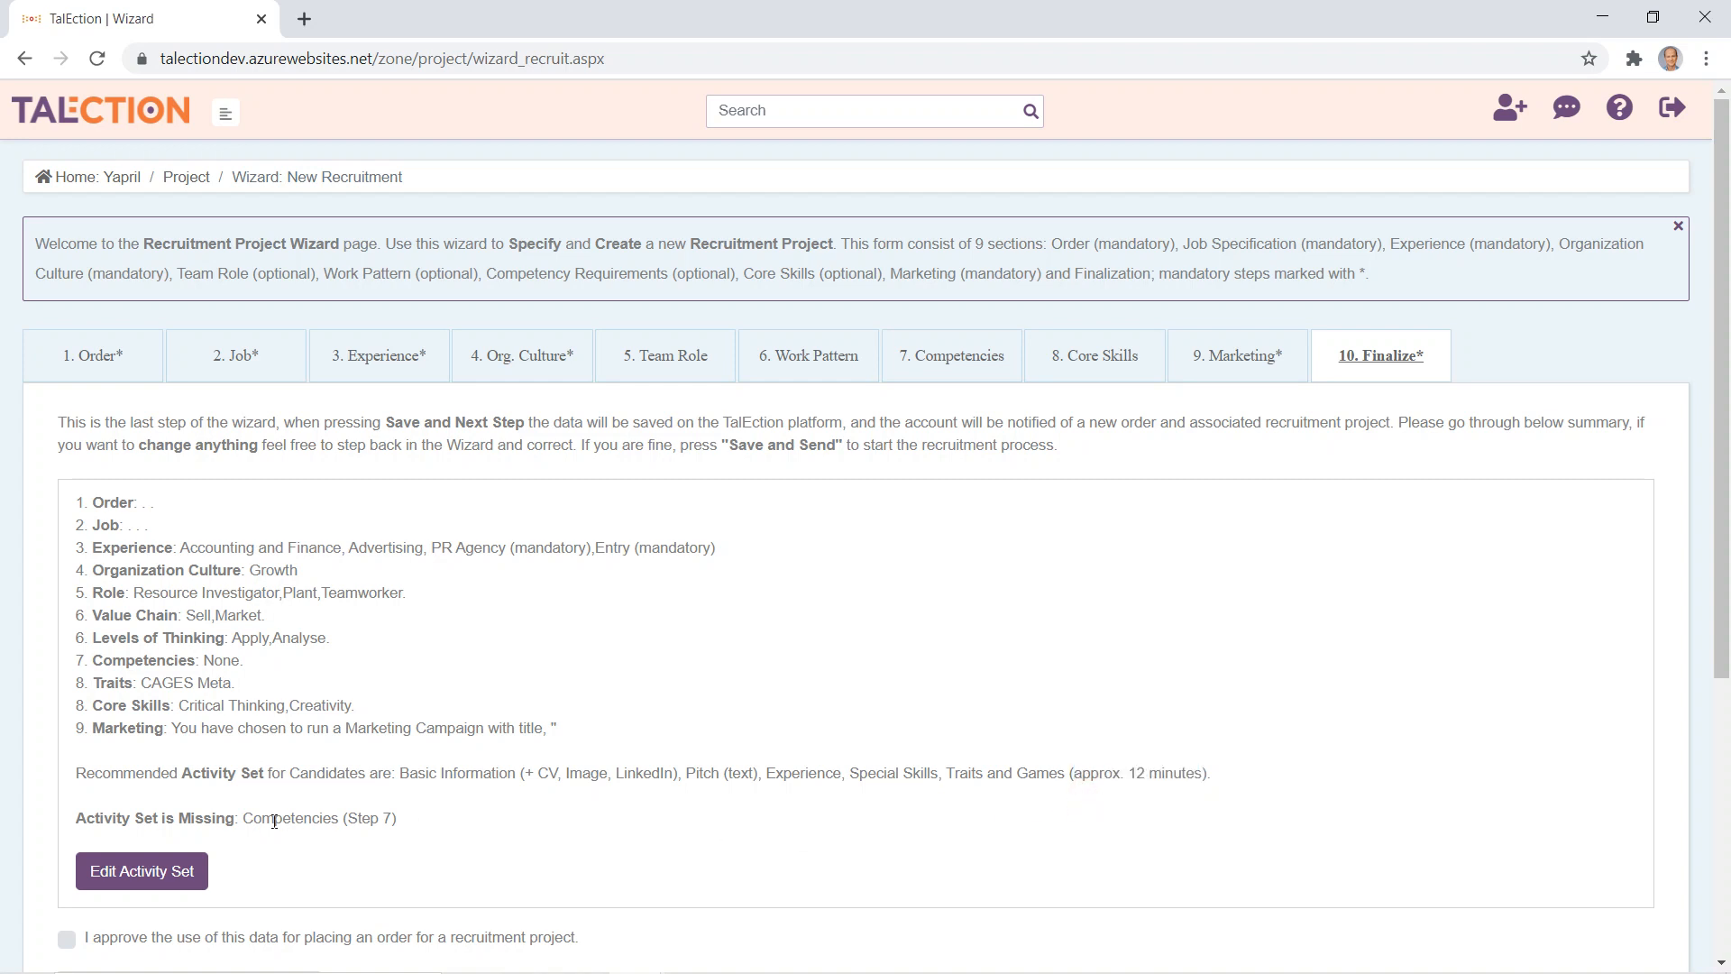
- Remove Special Skills and Core Skills, Games from the candidate tasks, save the activity set and check its estimated duration
click(149, 888)
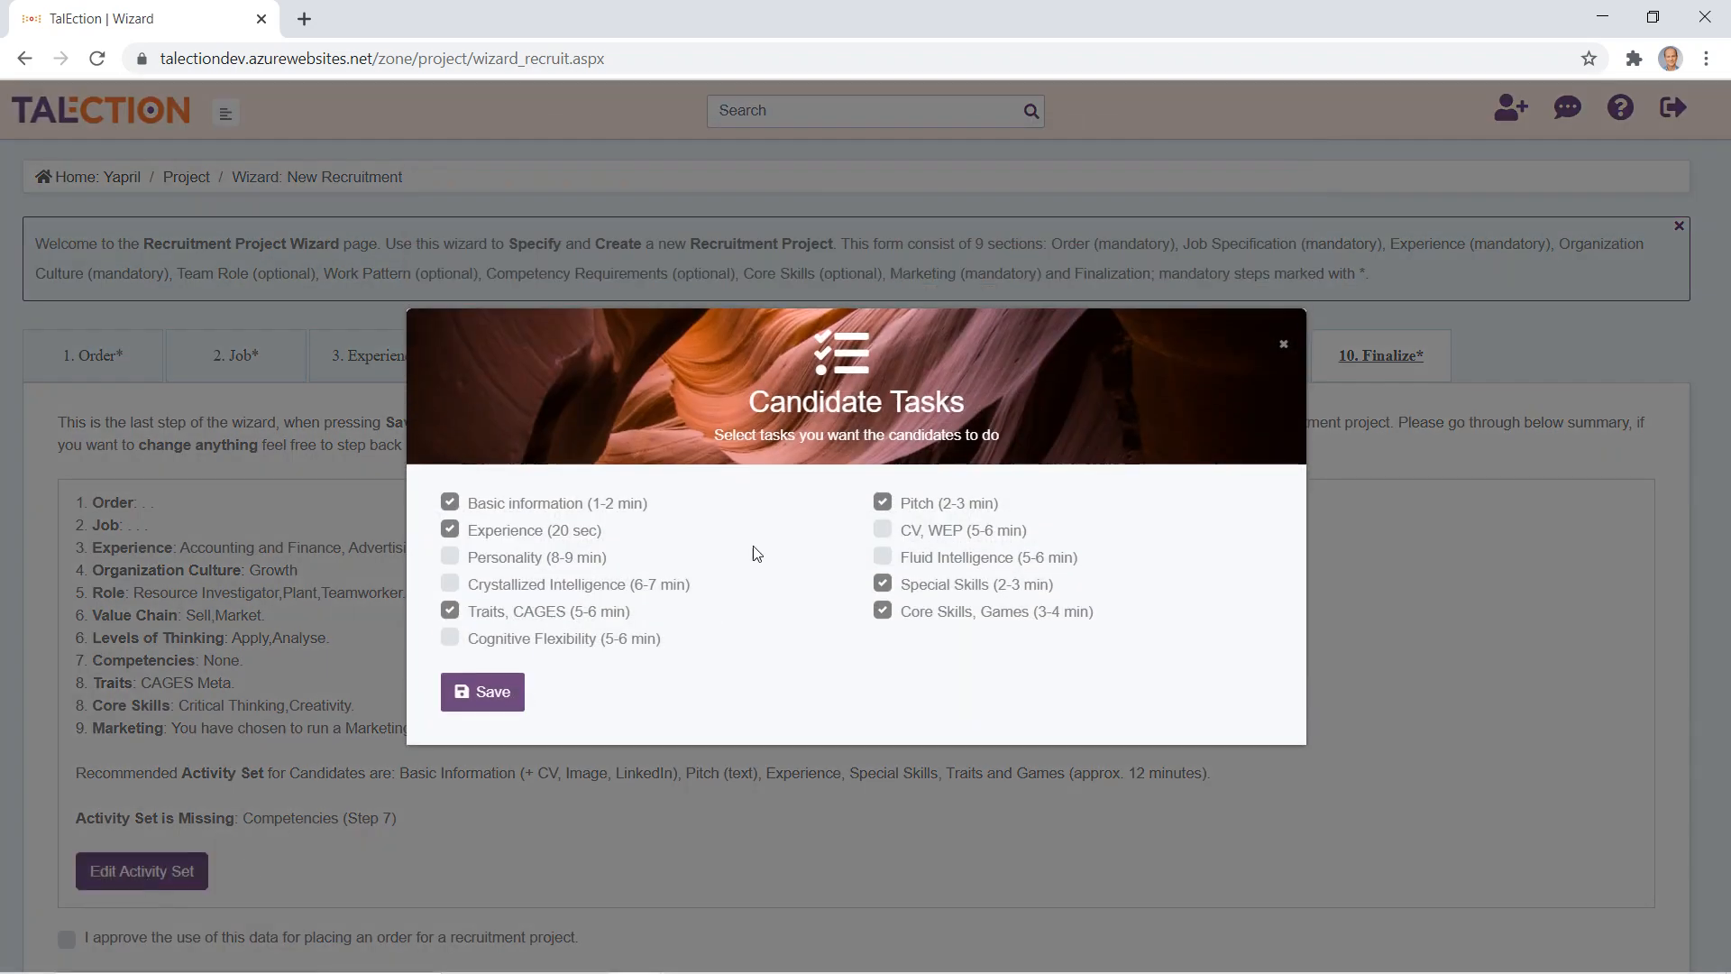
click(954, 591)
click(962, 615)
click(482, 694)
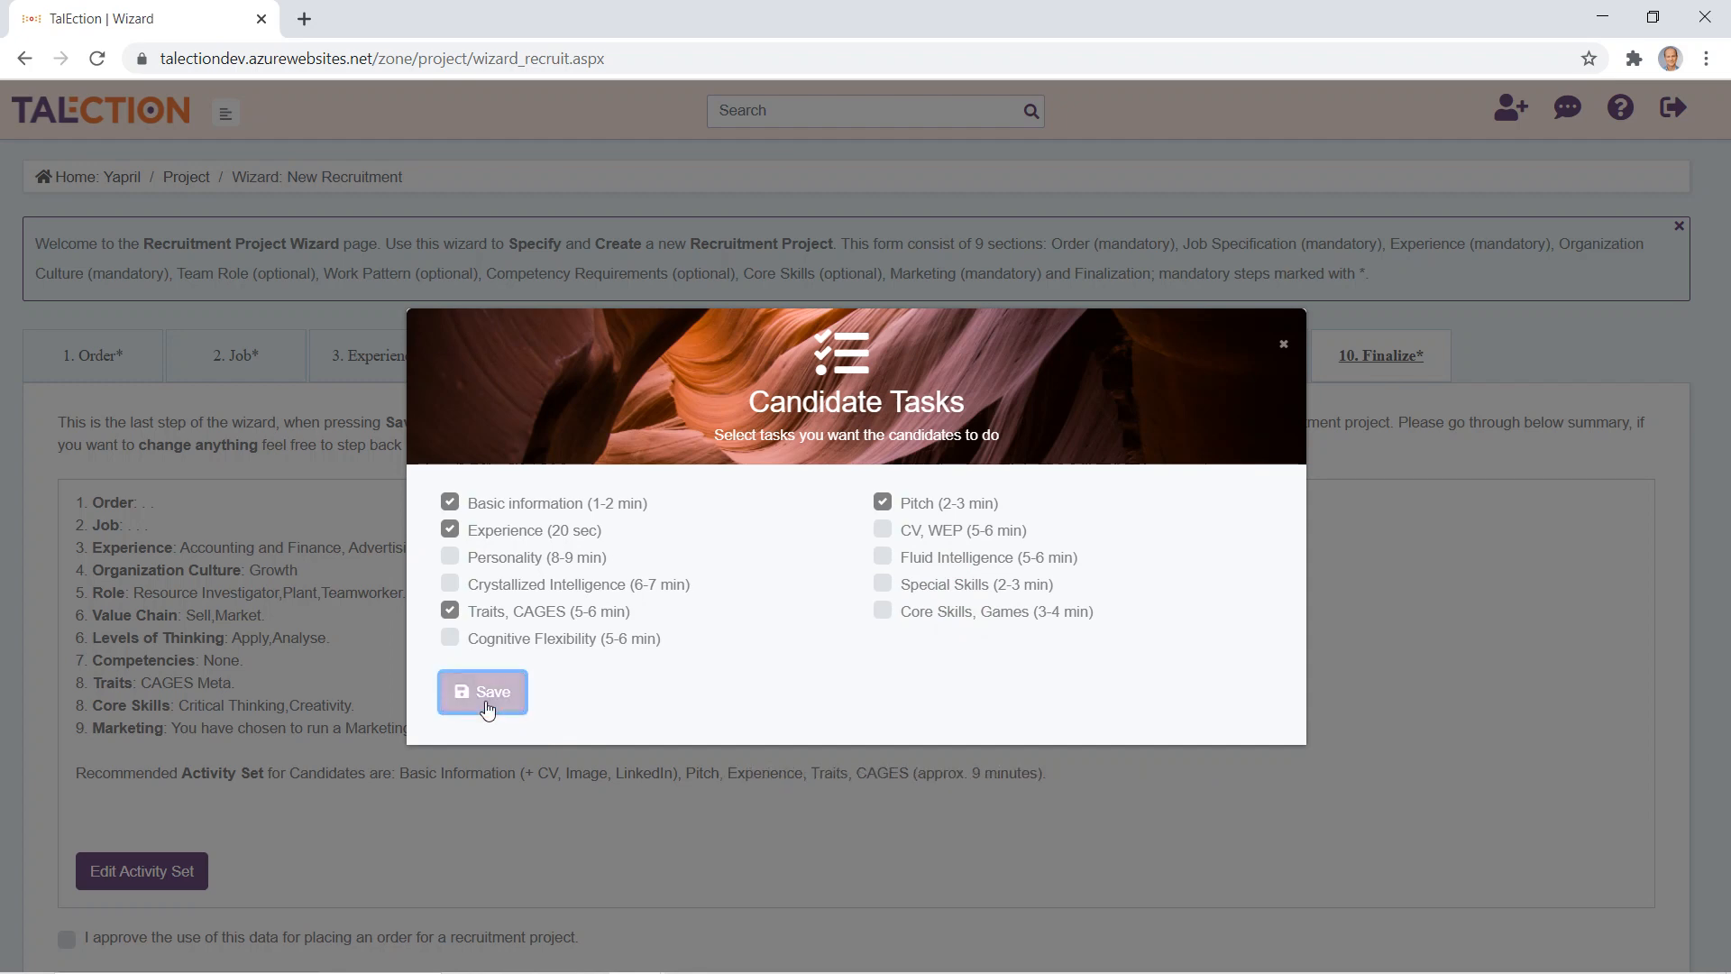
click(780, 815)
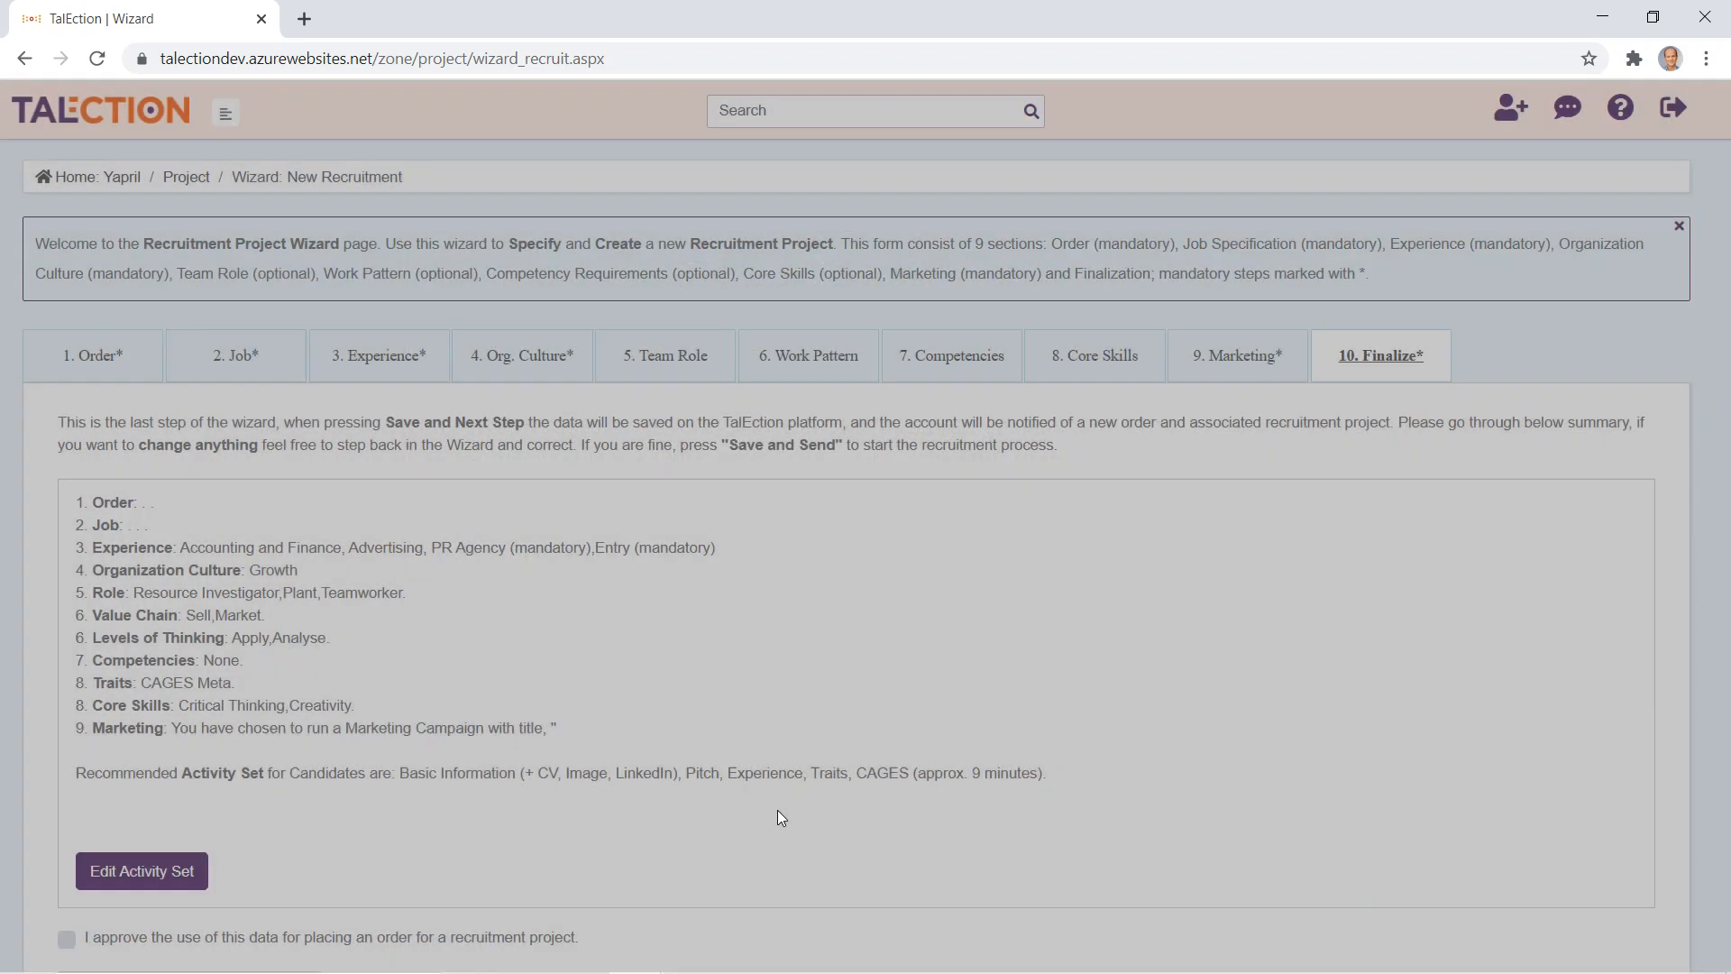
drag(1038, 774, 920, 777)
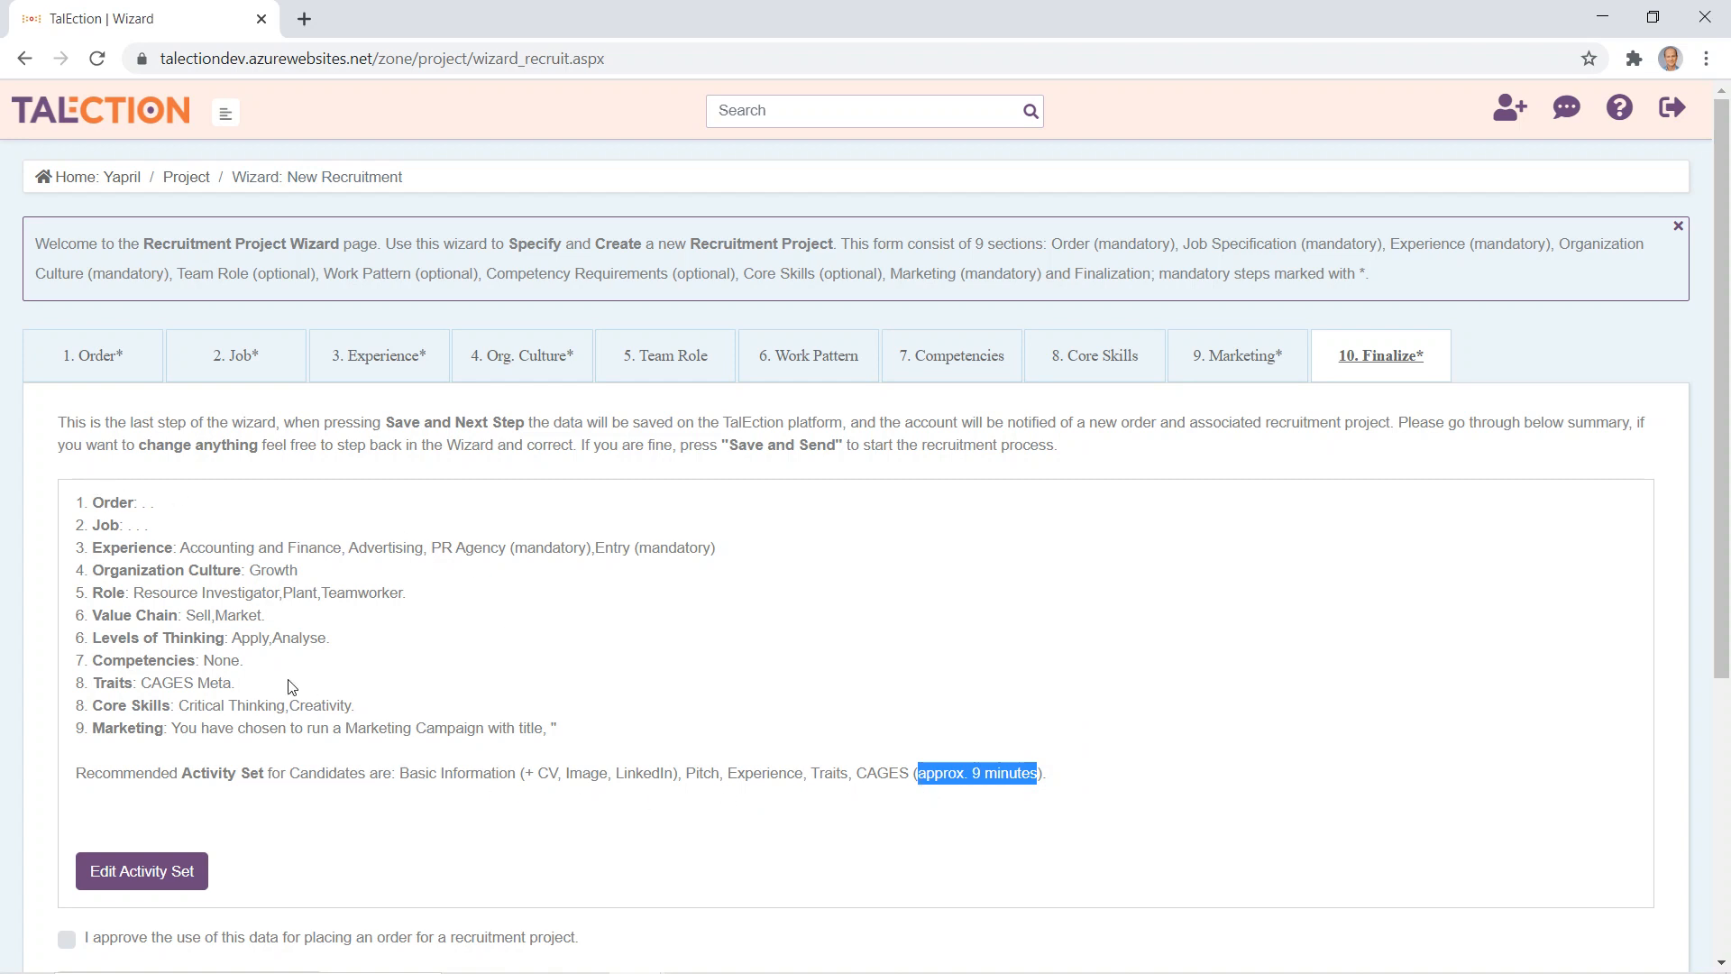
- Approve the use of the data for placing the recruitment order and complete the robot check
scroll(291, 687, down, 1)
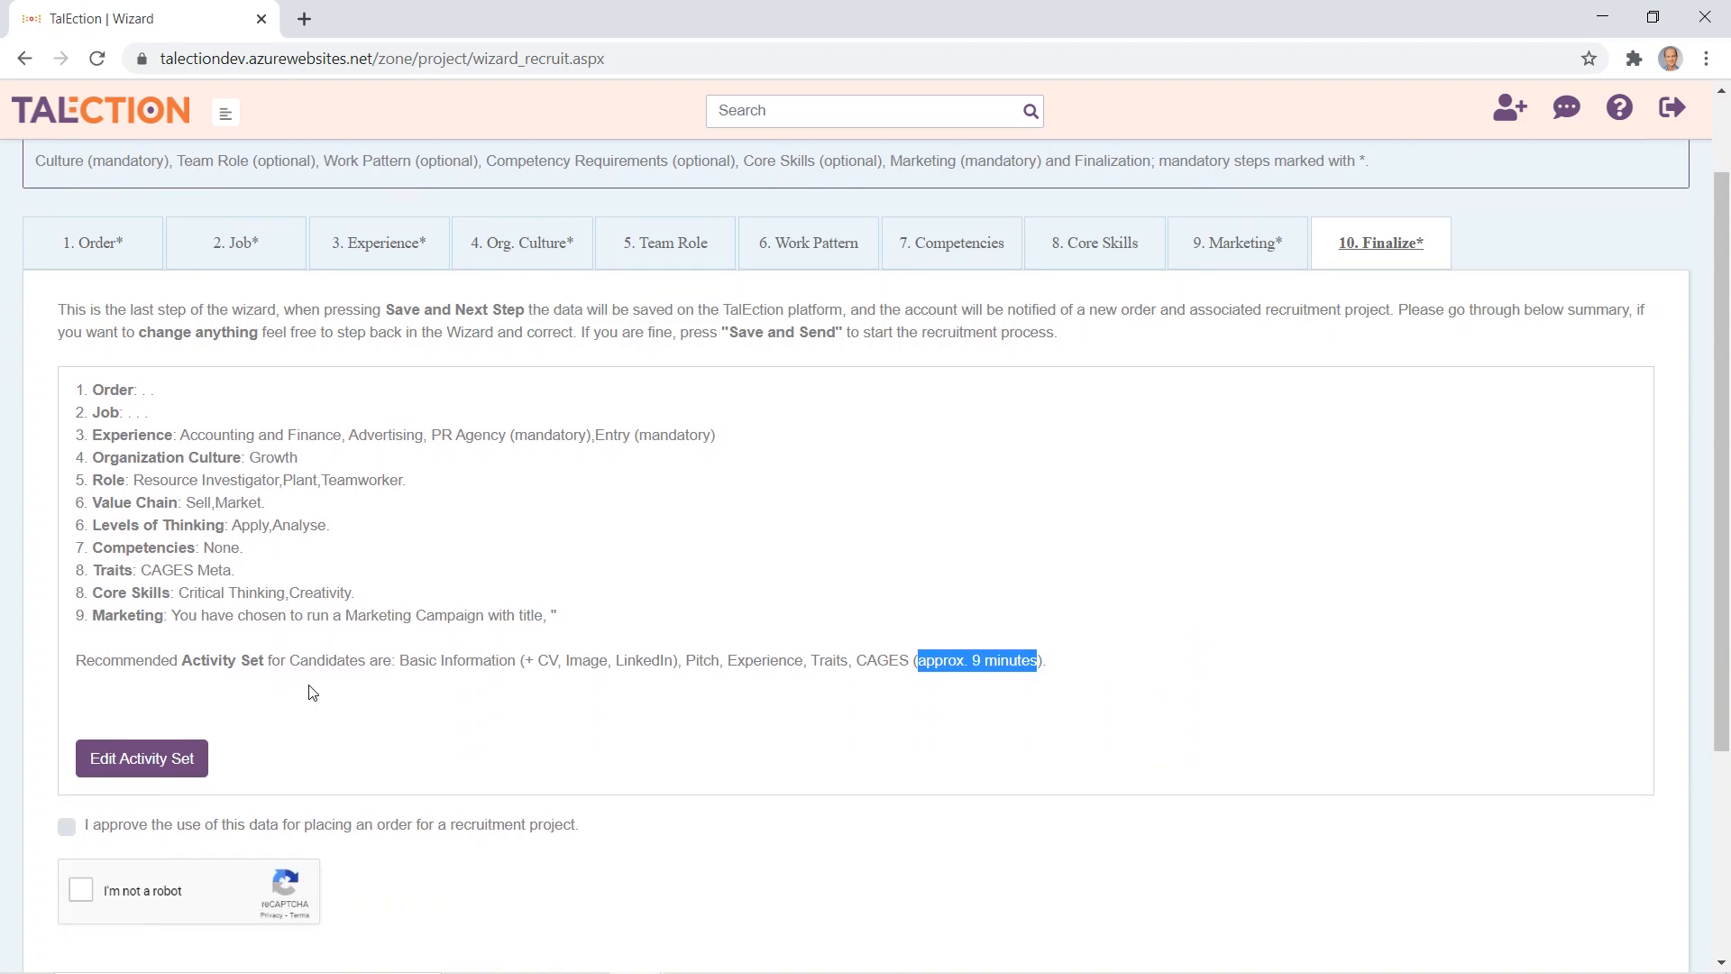
click(86, 825)
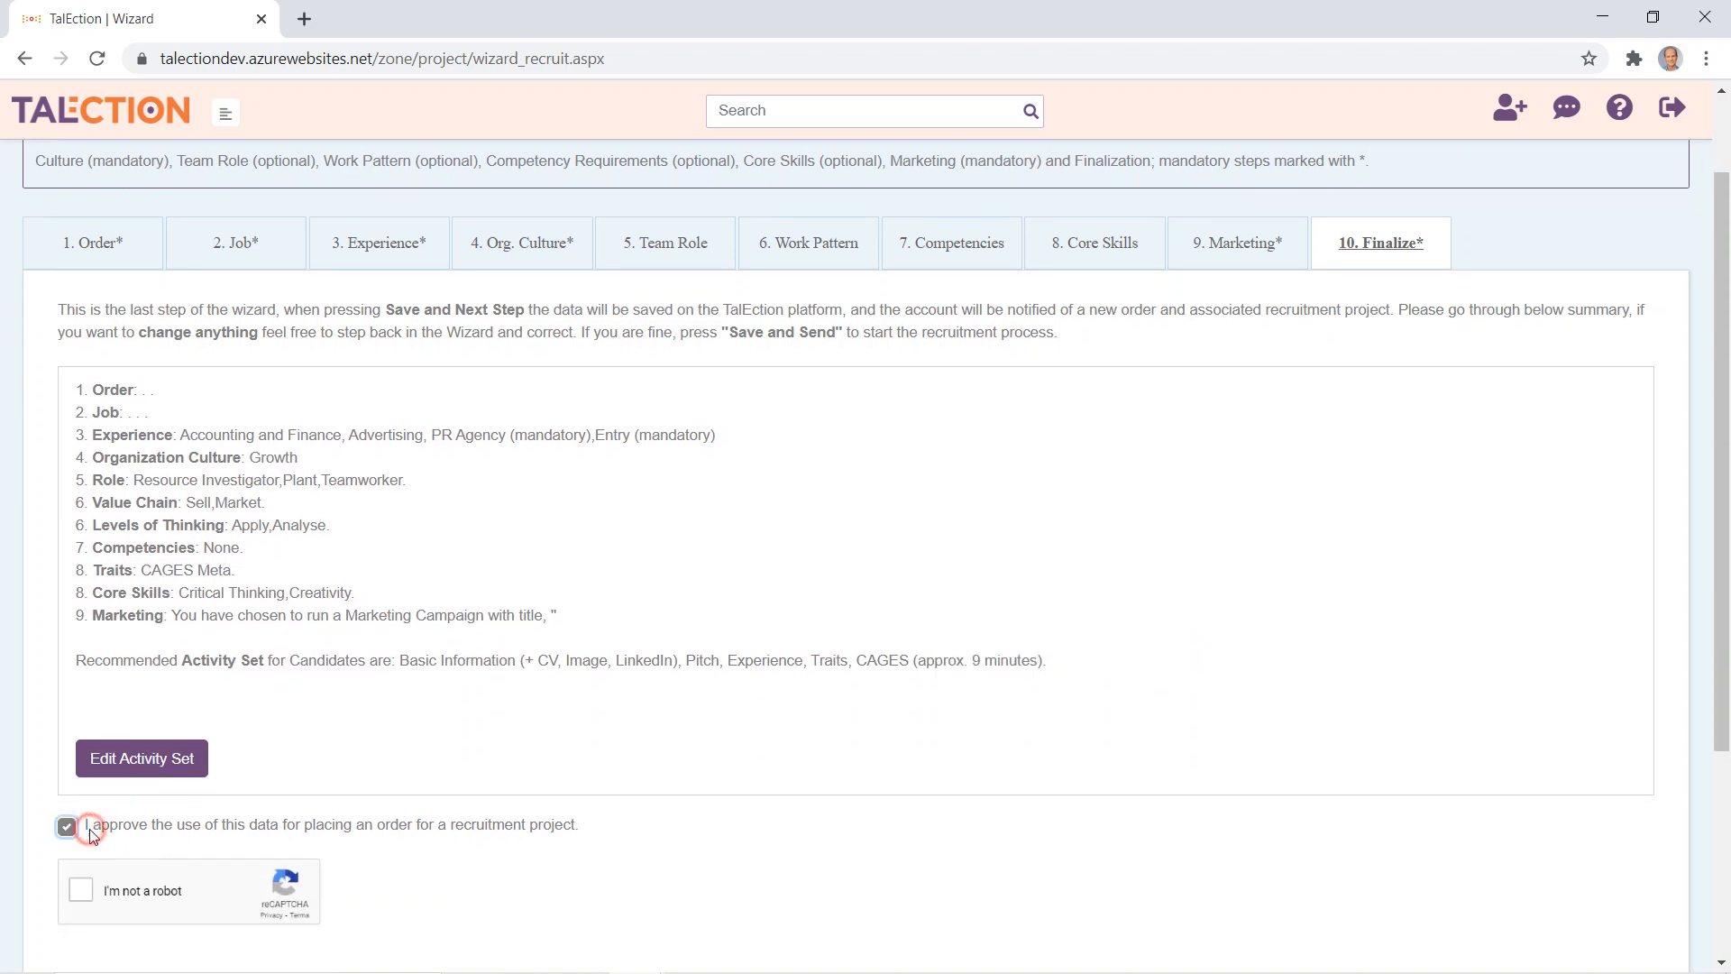
click(80, 891)
scroll(613, 863, down, 1)
scroll(613, 863, down, 2)
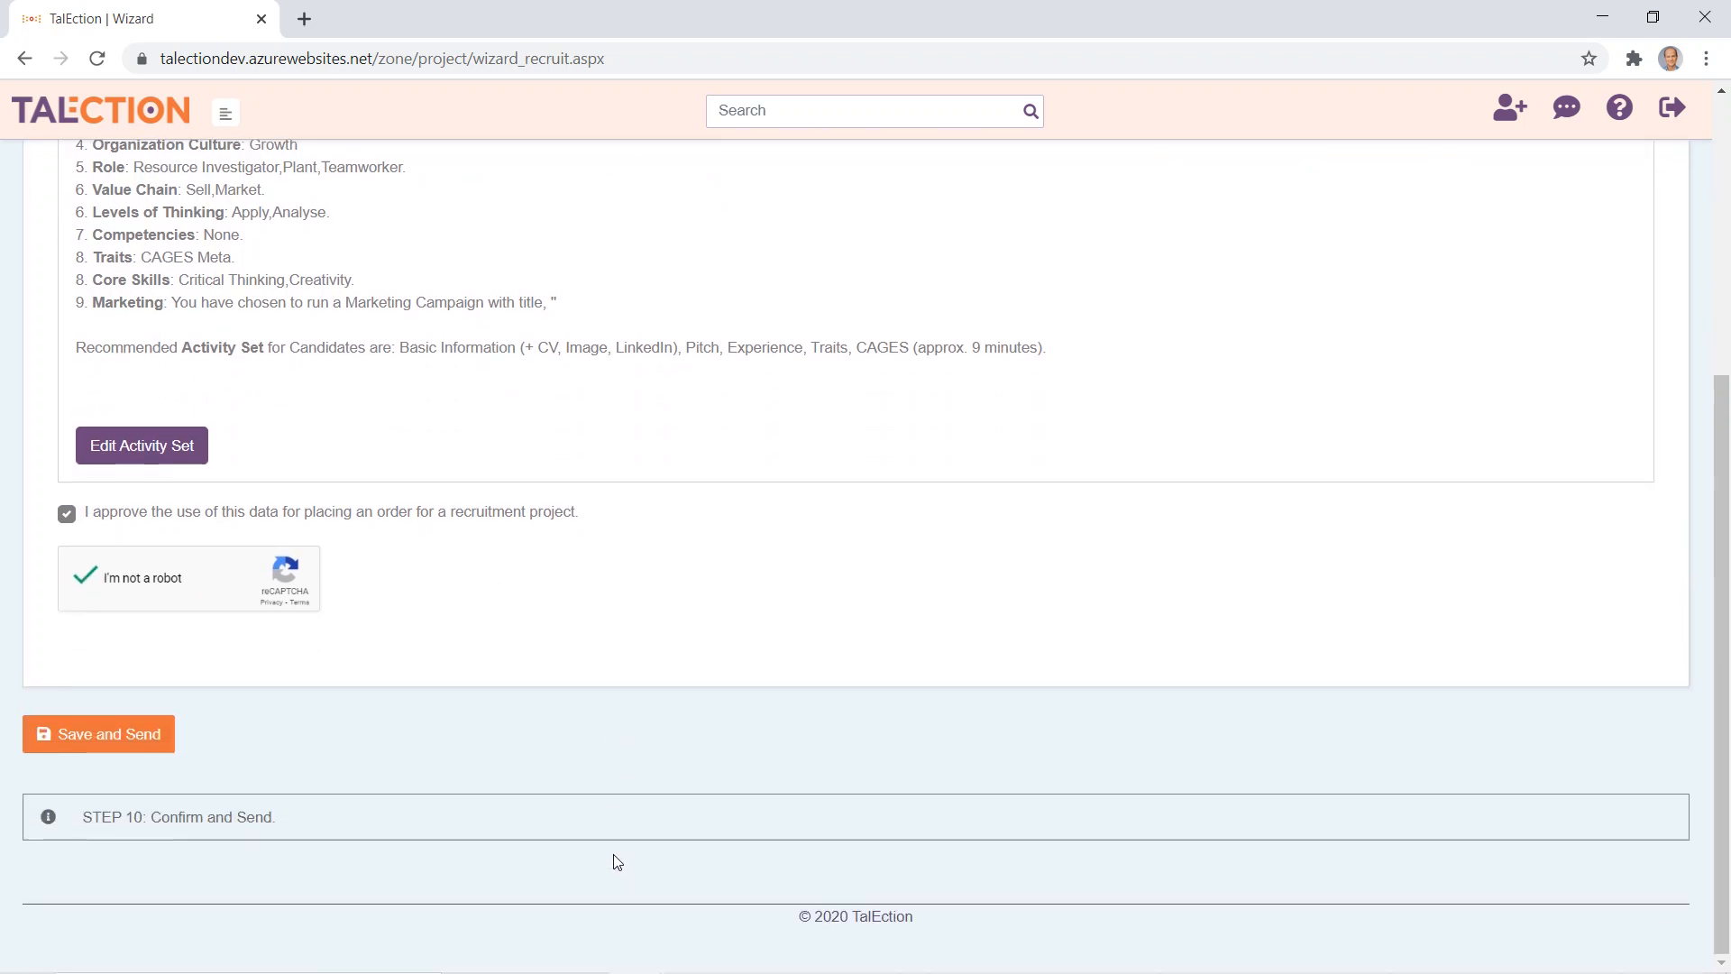
click(94, 756)
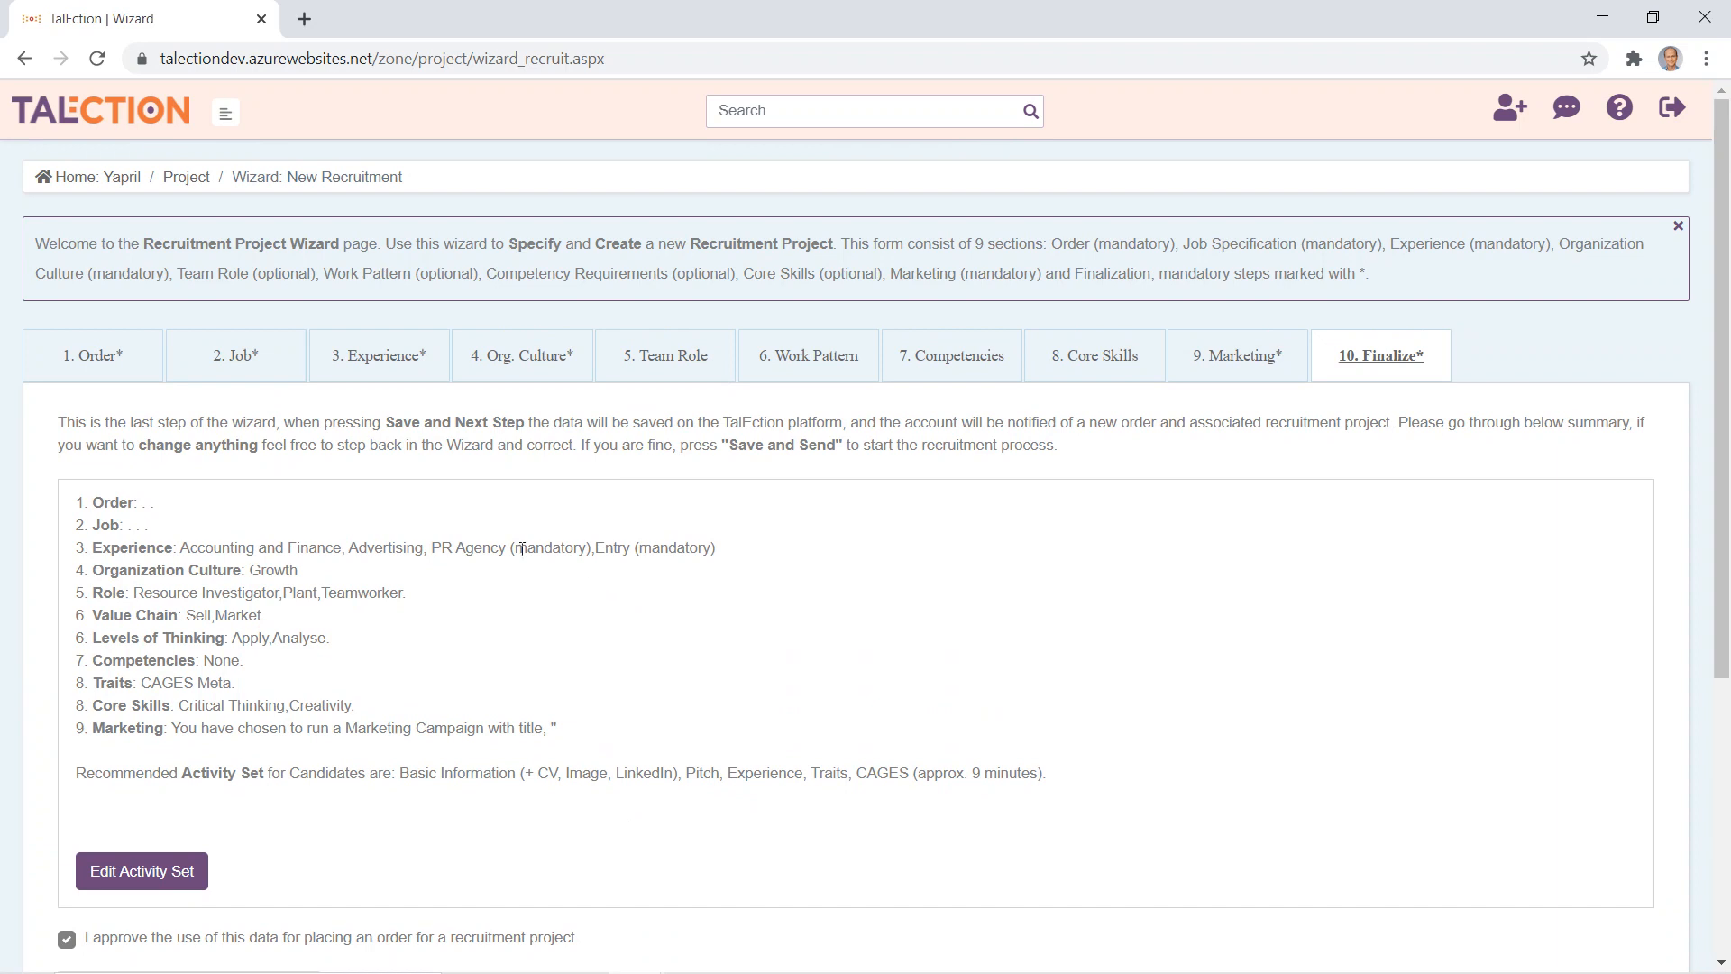
- Open the existing CDO, Acando project from the home page and review its details, linked pages and candidate risk groups
click(120, 183)
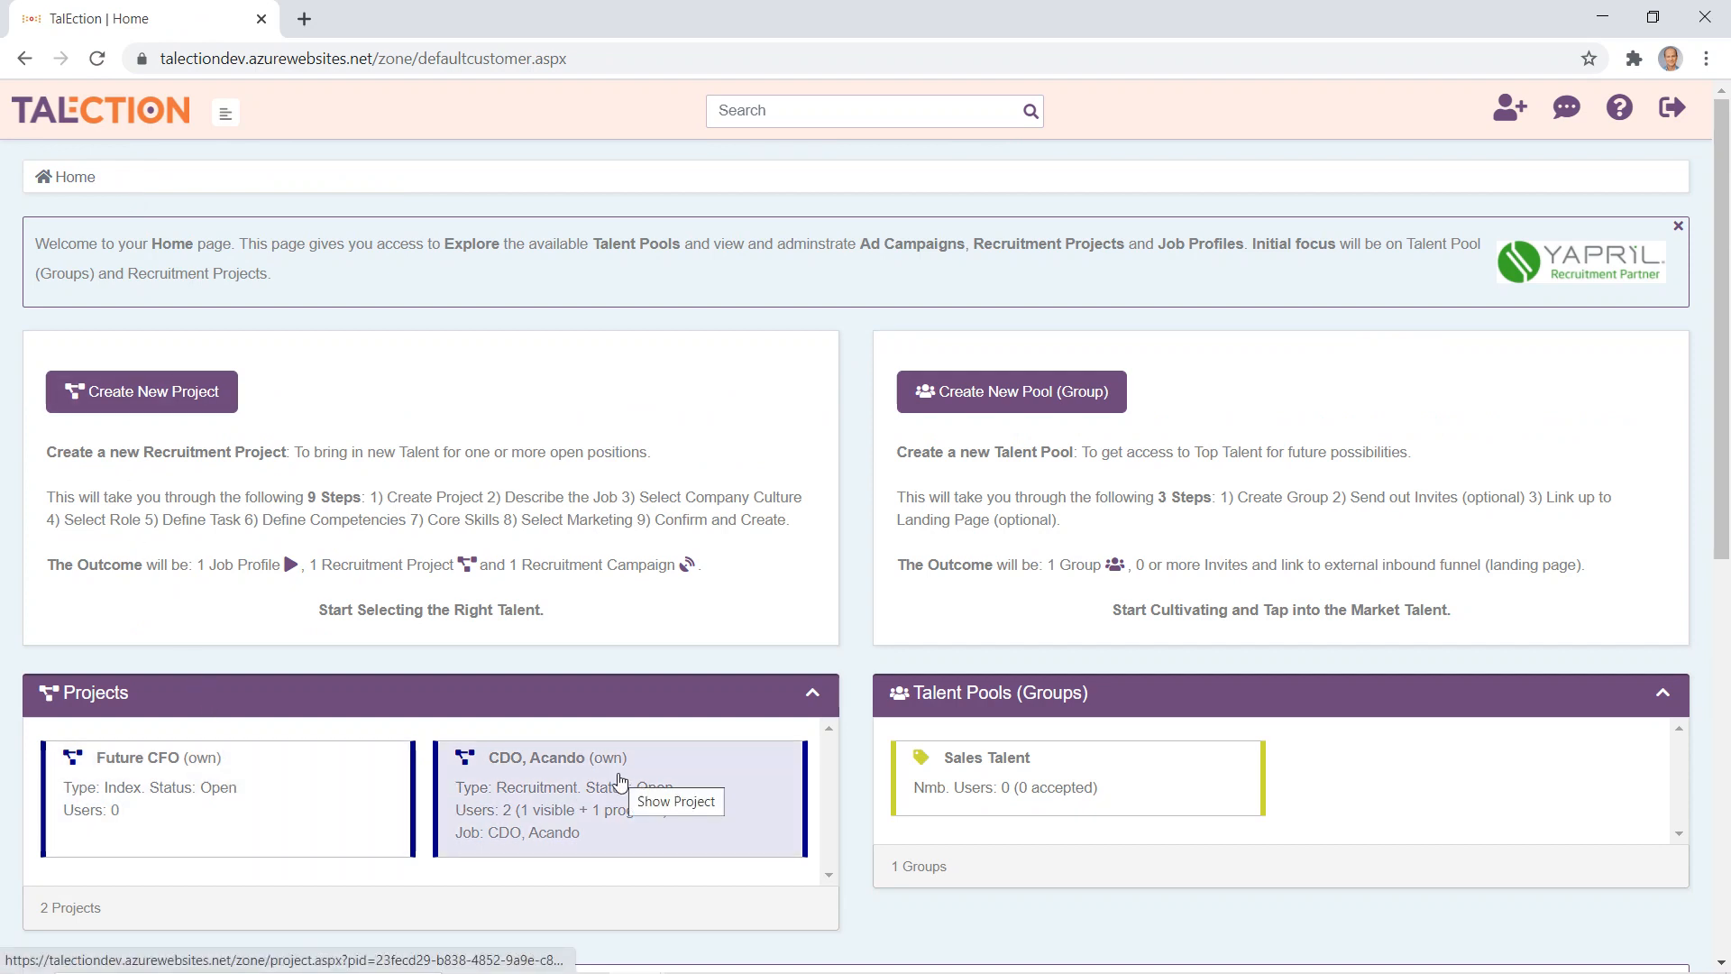
click(621, 781)
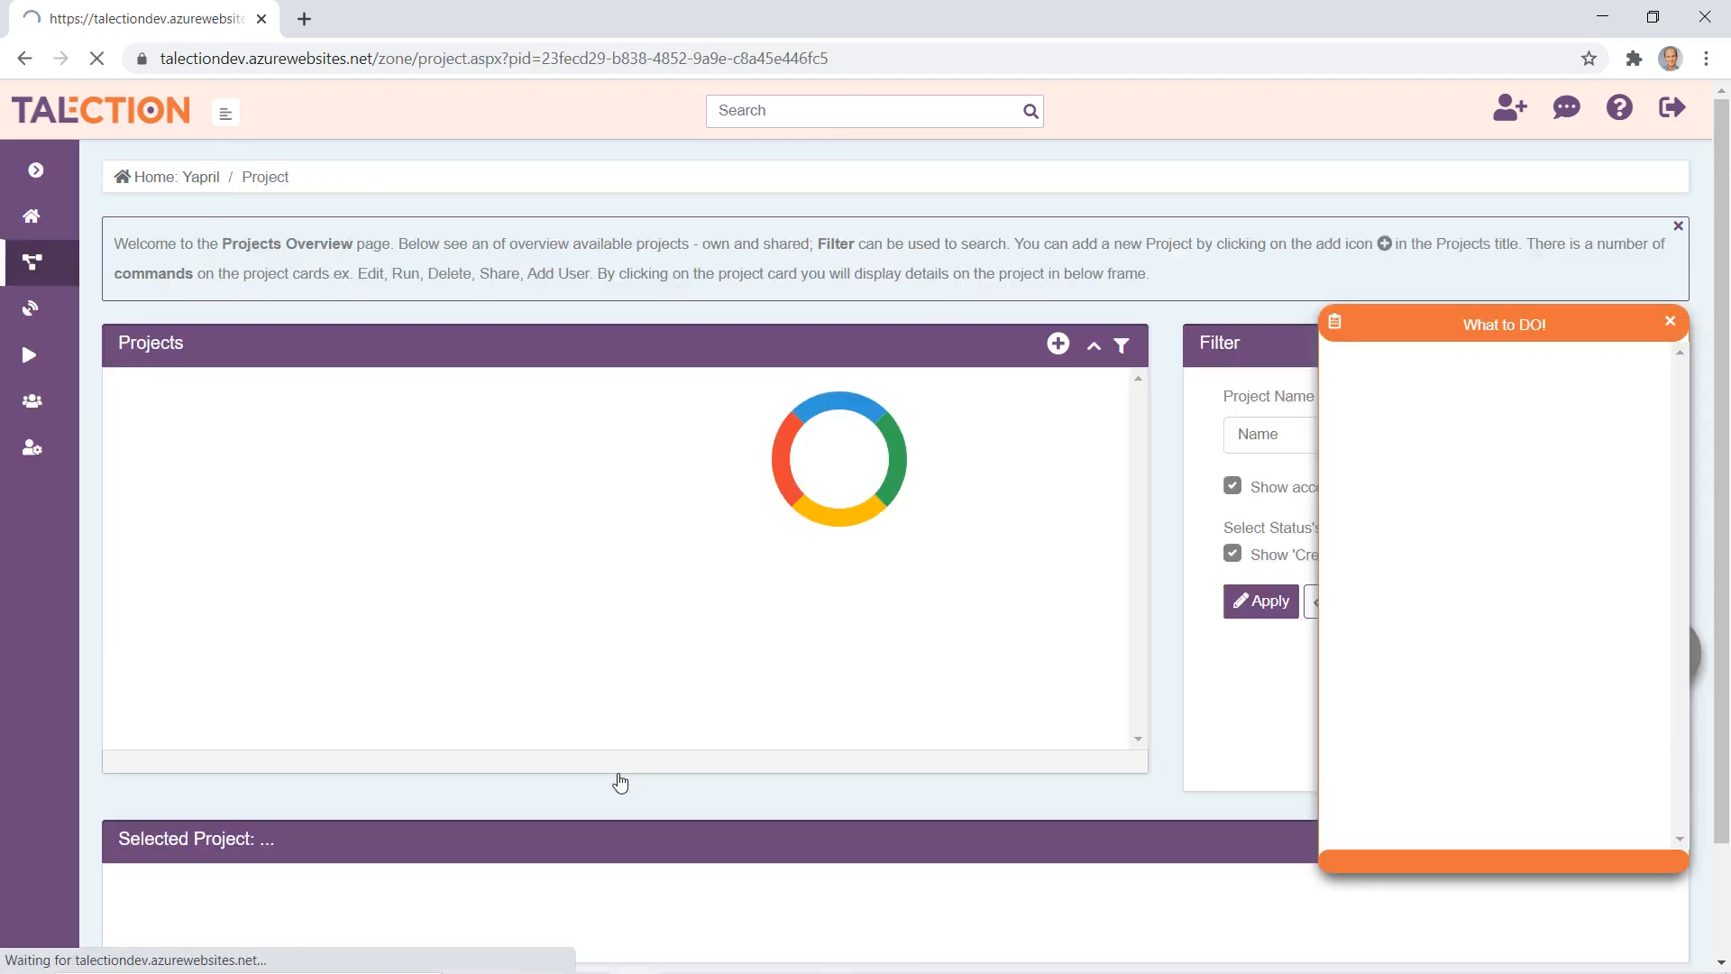
scroll(627, 718, down, 5)
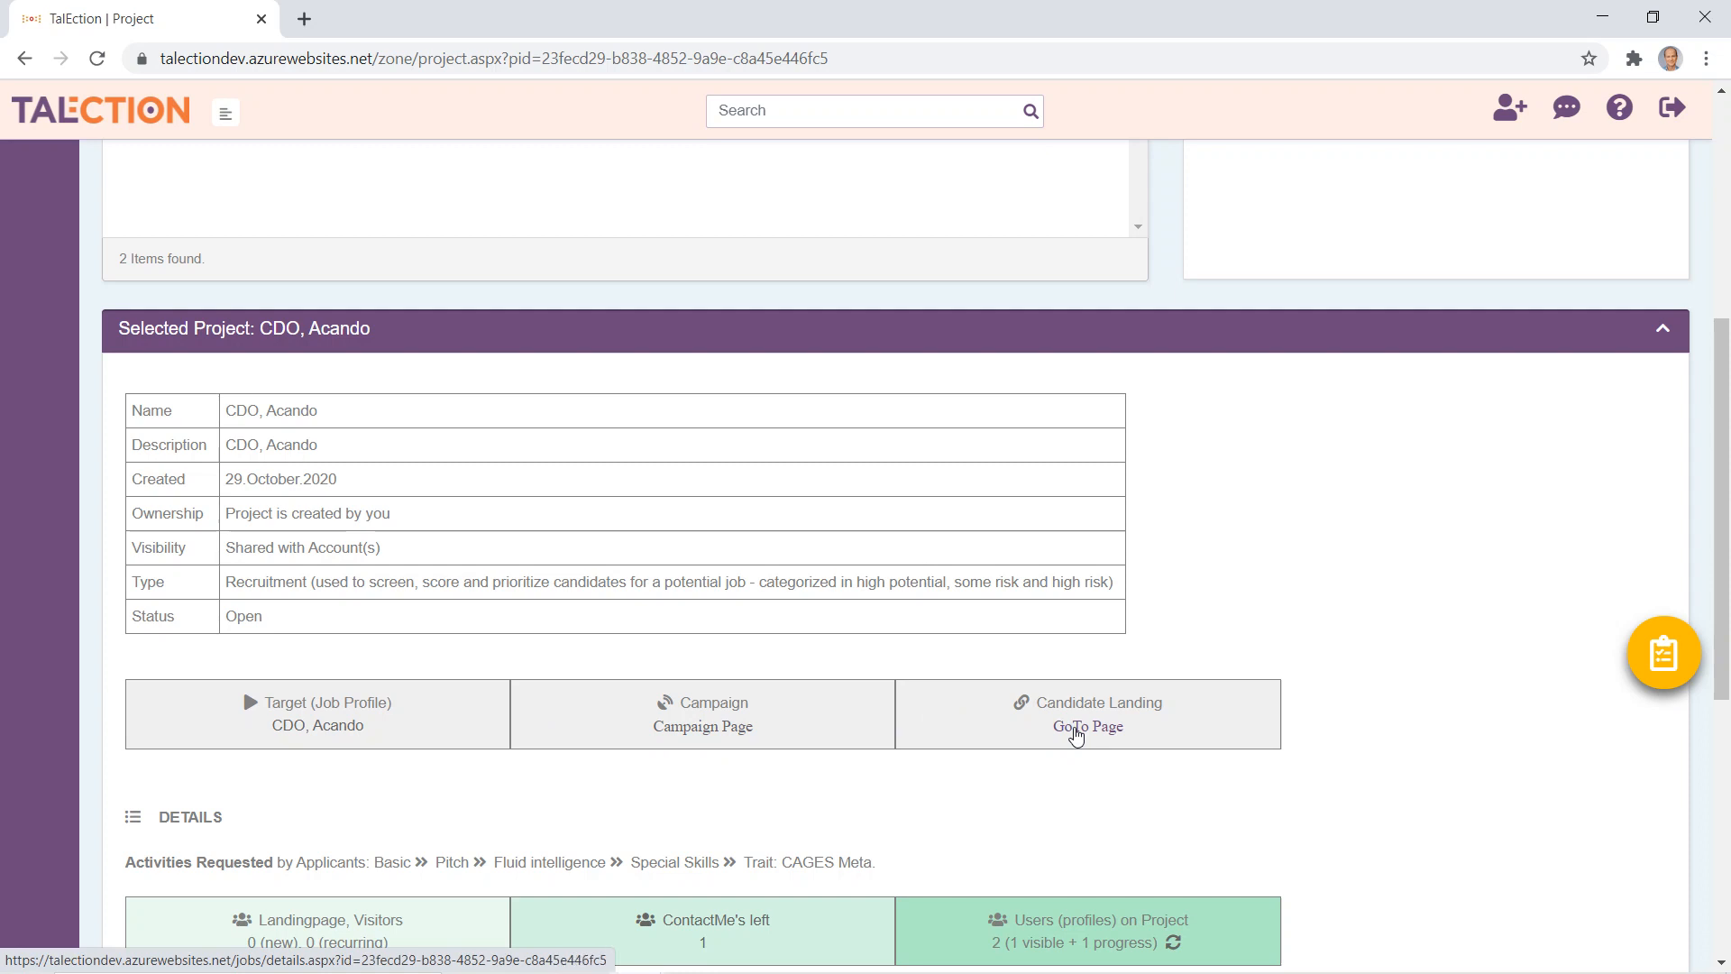
scroll(1076, 735, down, 4)
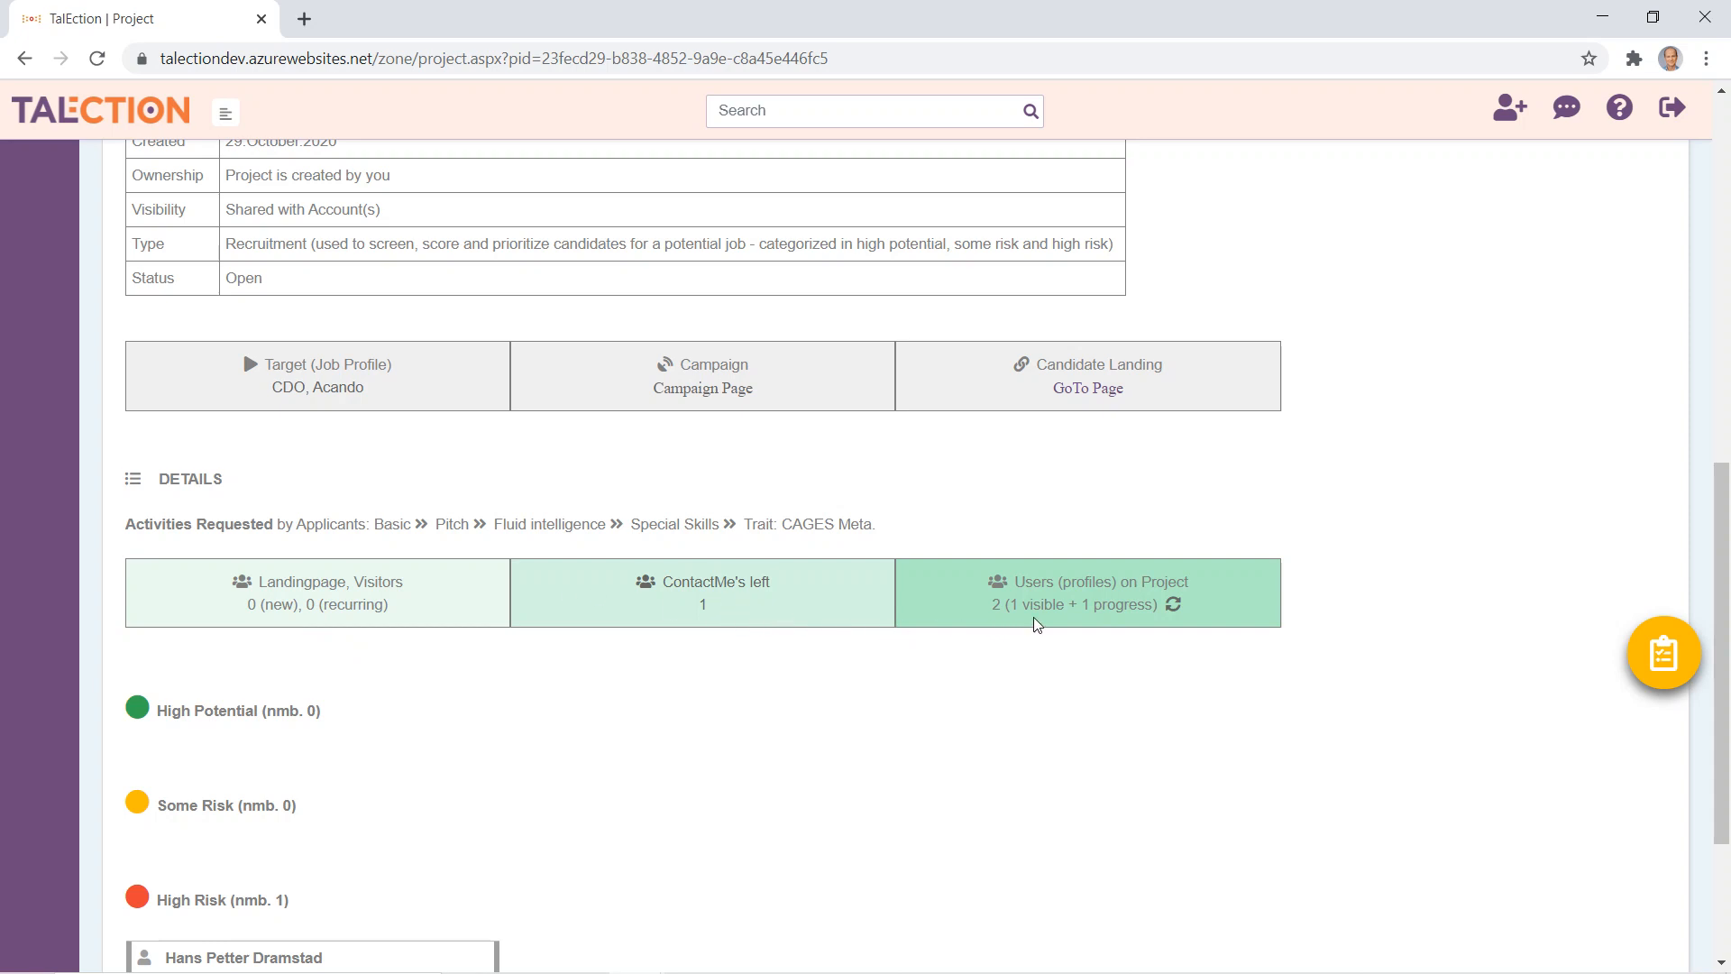
scroll(1037, 625, down, 3)
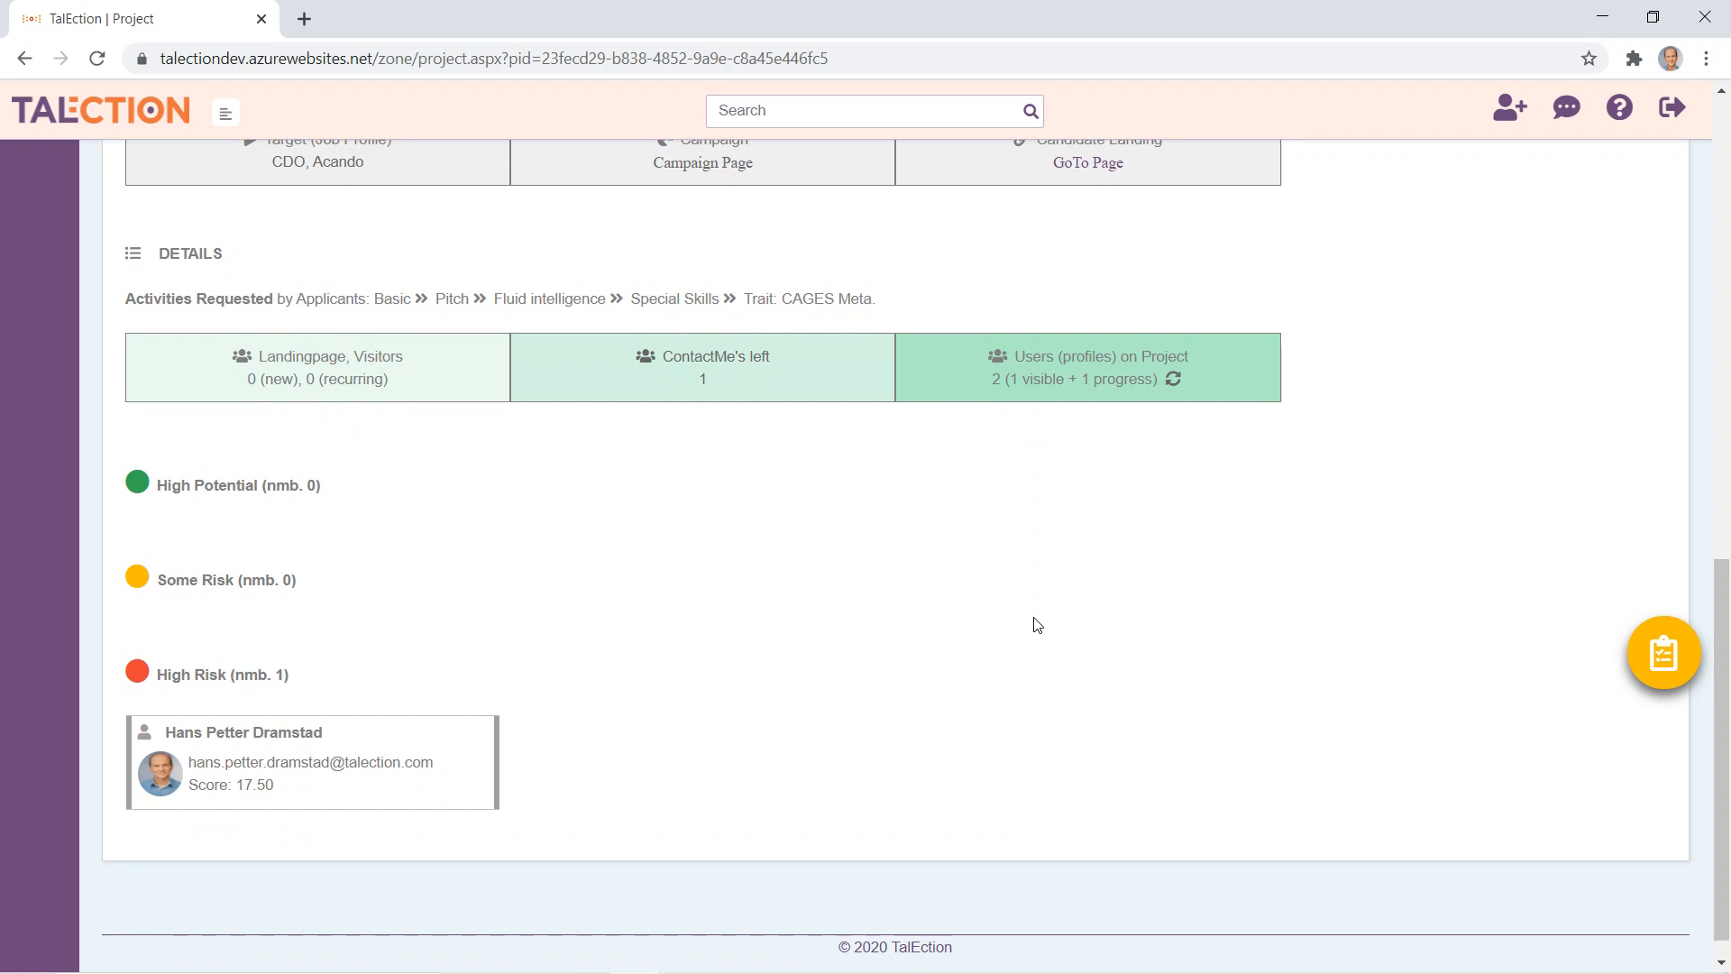
scroll(1037, 625, up, 3)
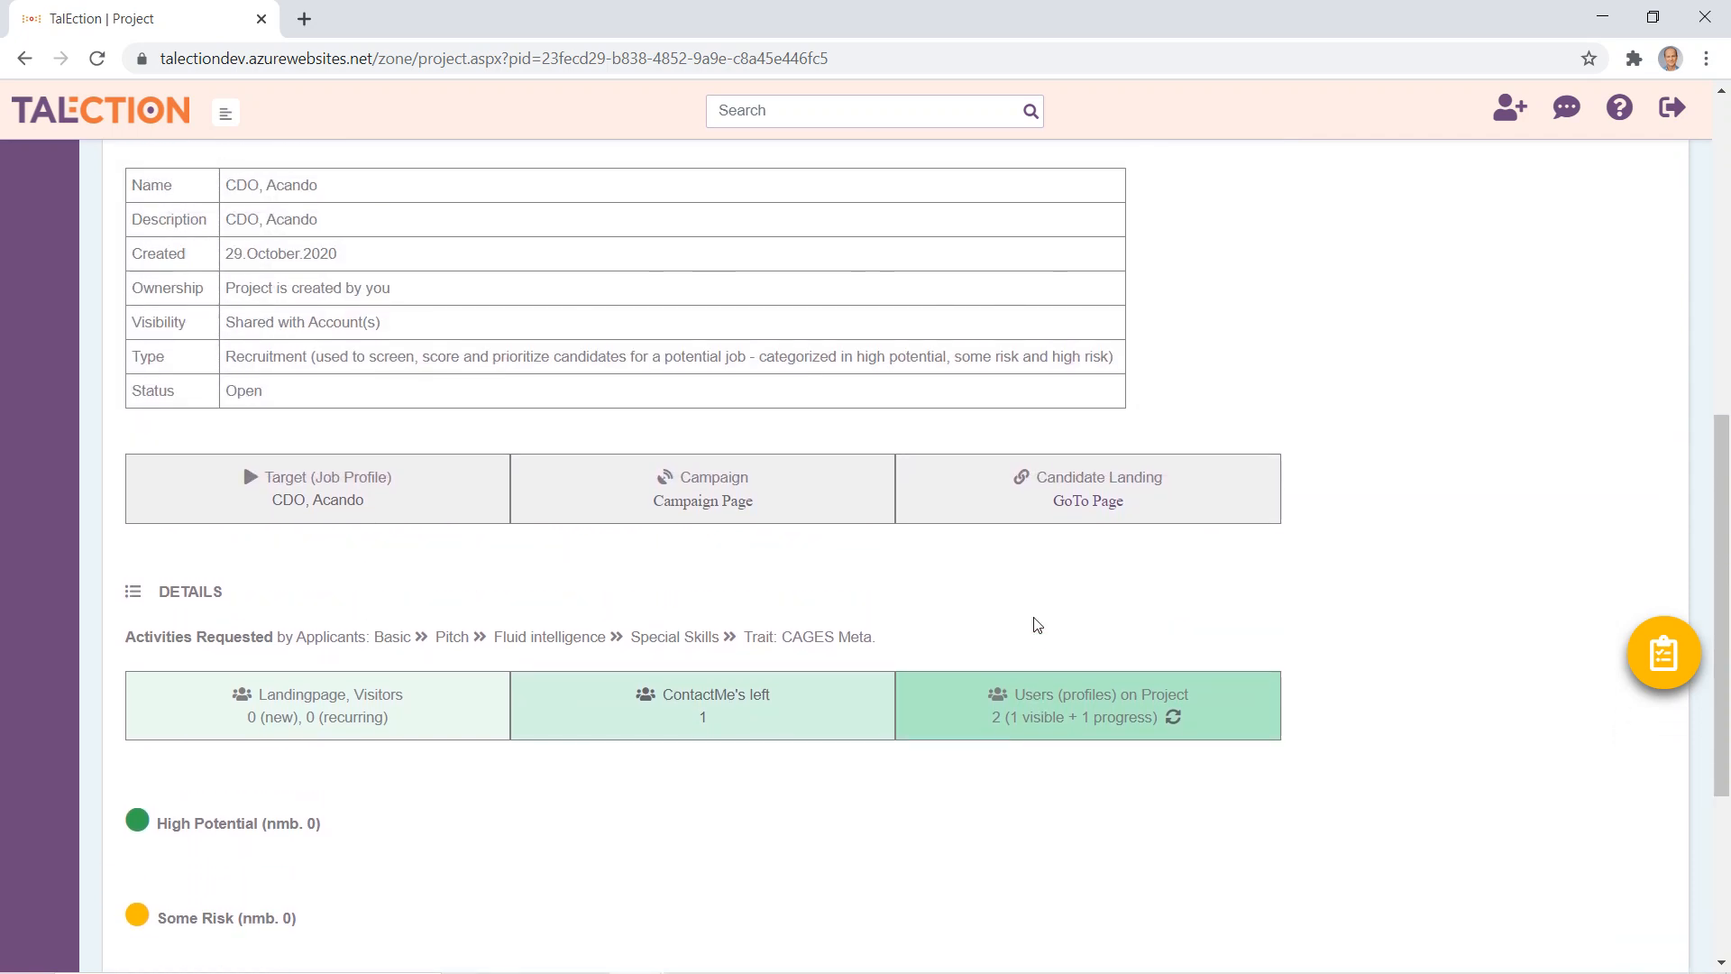
scroll(1037, 625, up, 6)
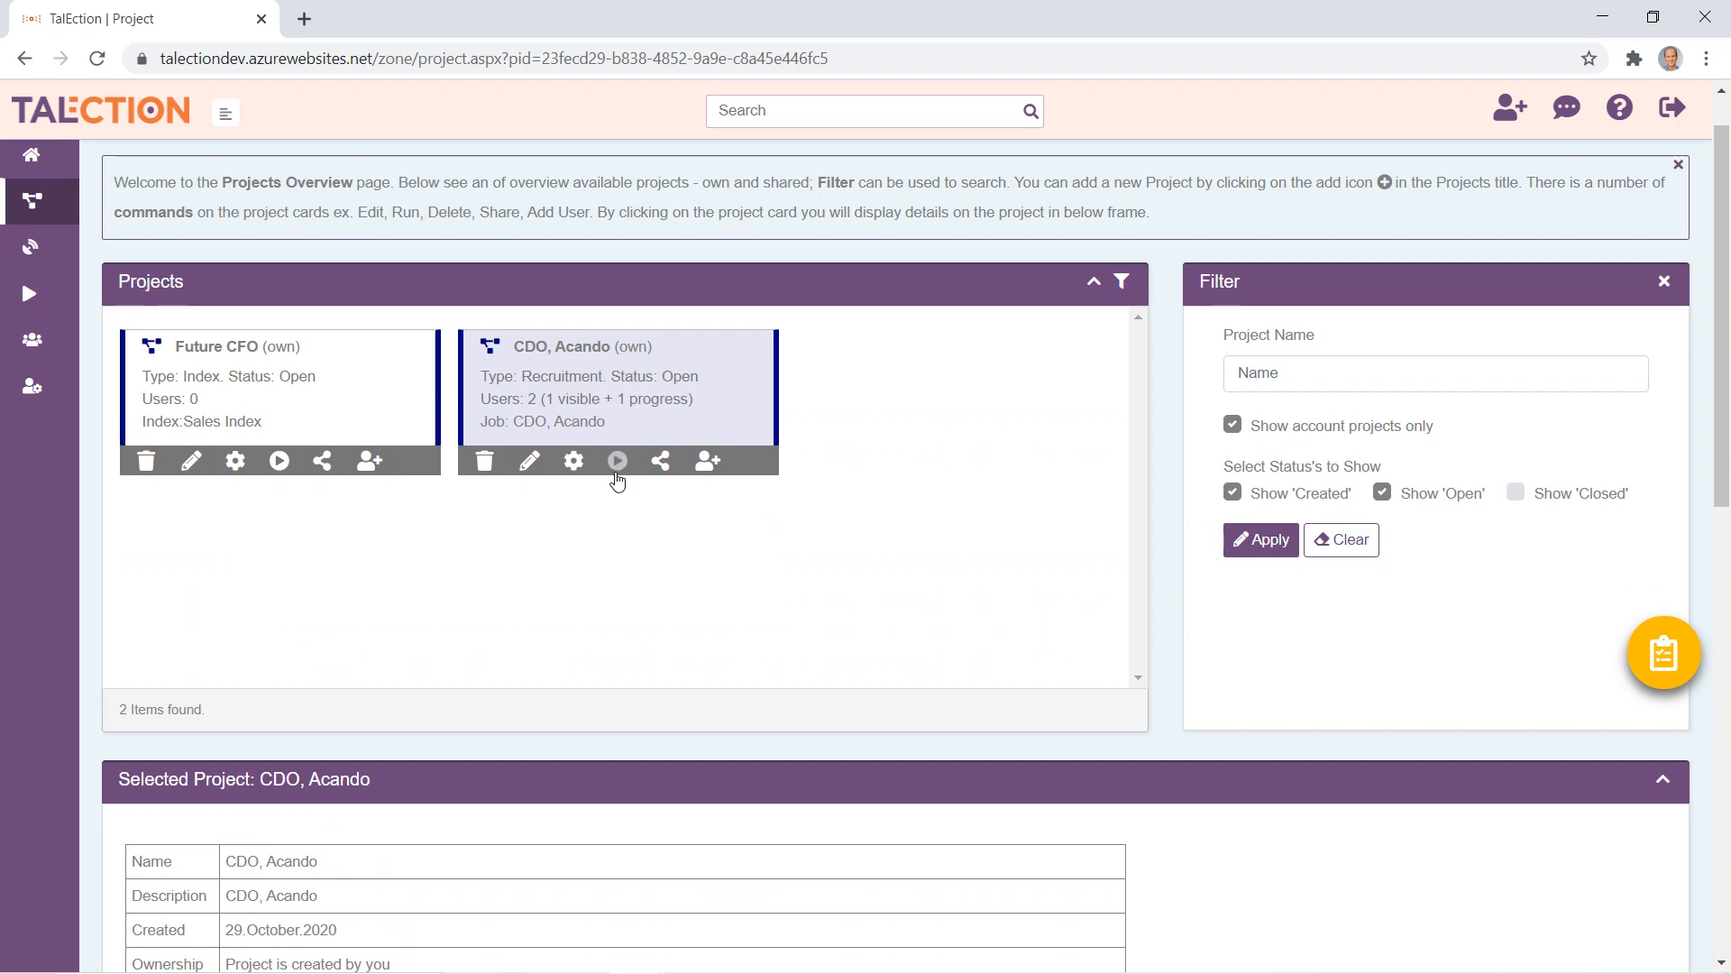
- Run the CDO, Acando project and review the candidate's overall score and element-by-element match
click(618, 465)
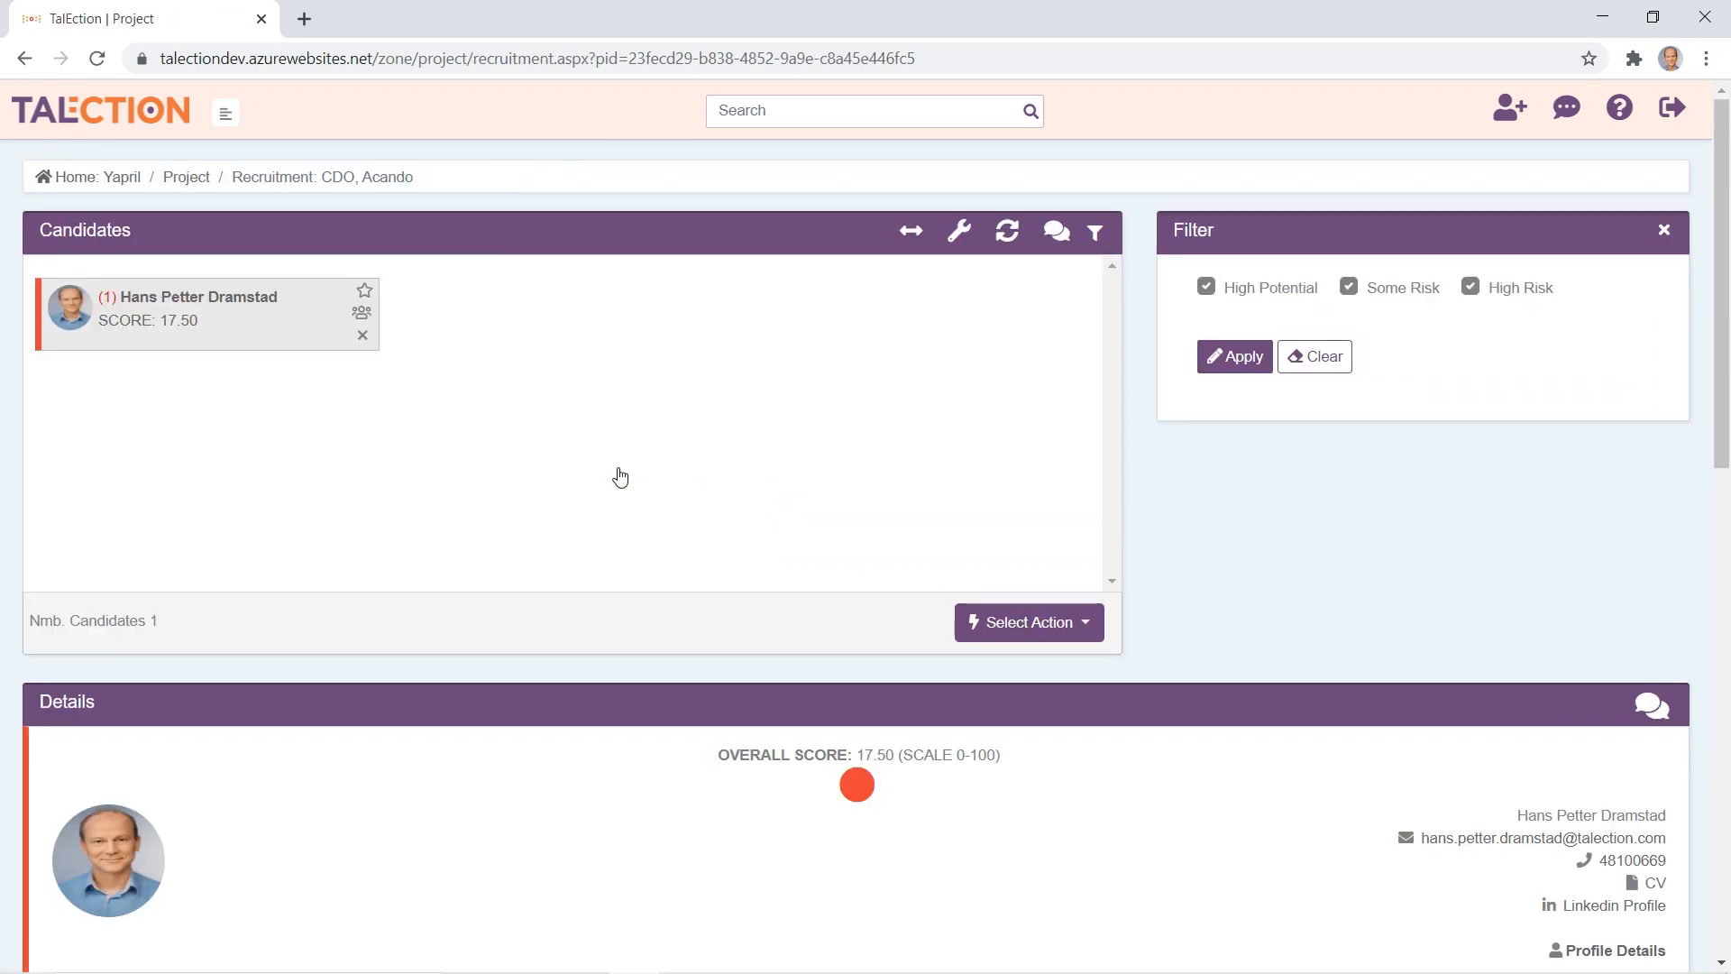
scroll(620, 477, down, 10)
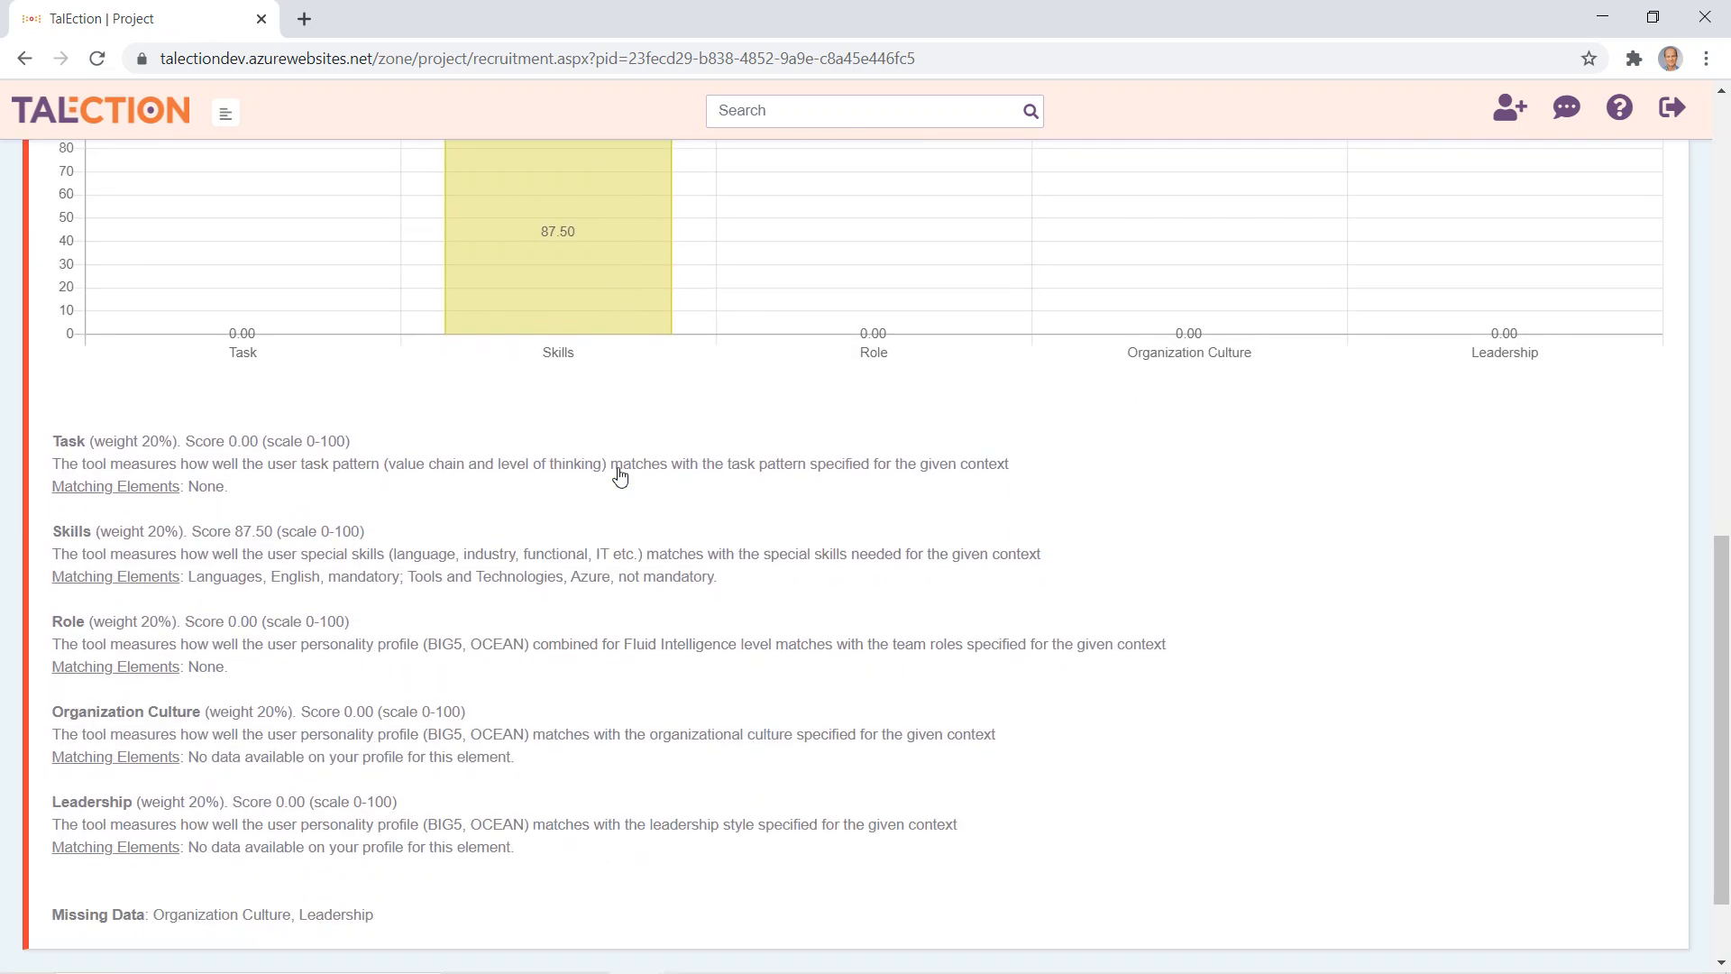
scroll(620, 478, up, 10)
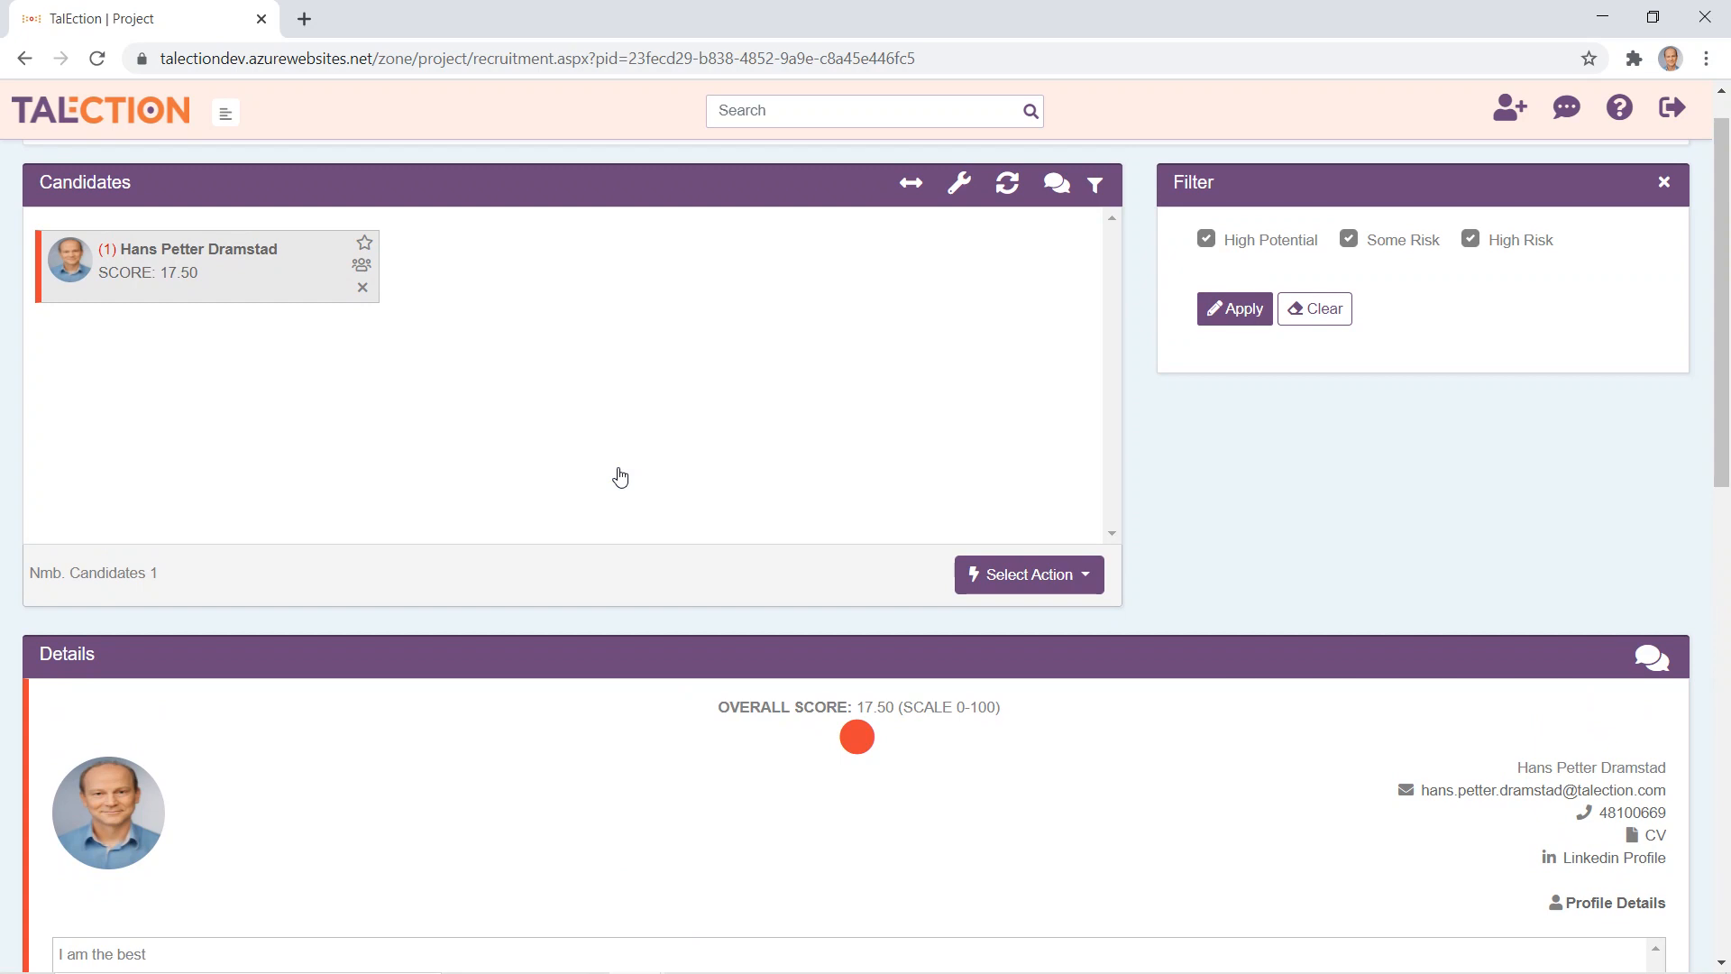
scroll(135, 226, up, 1)
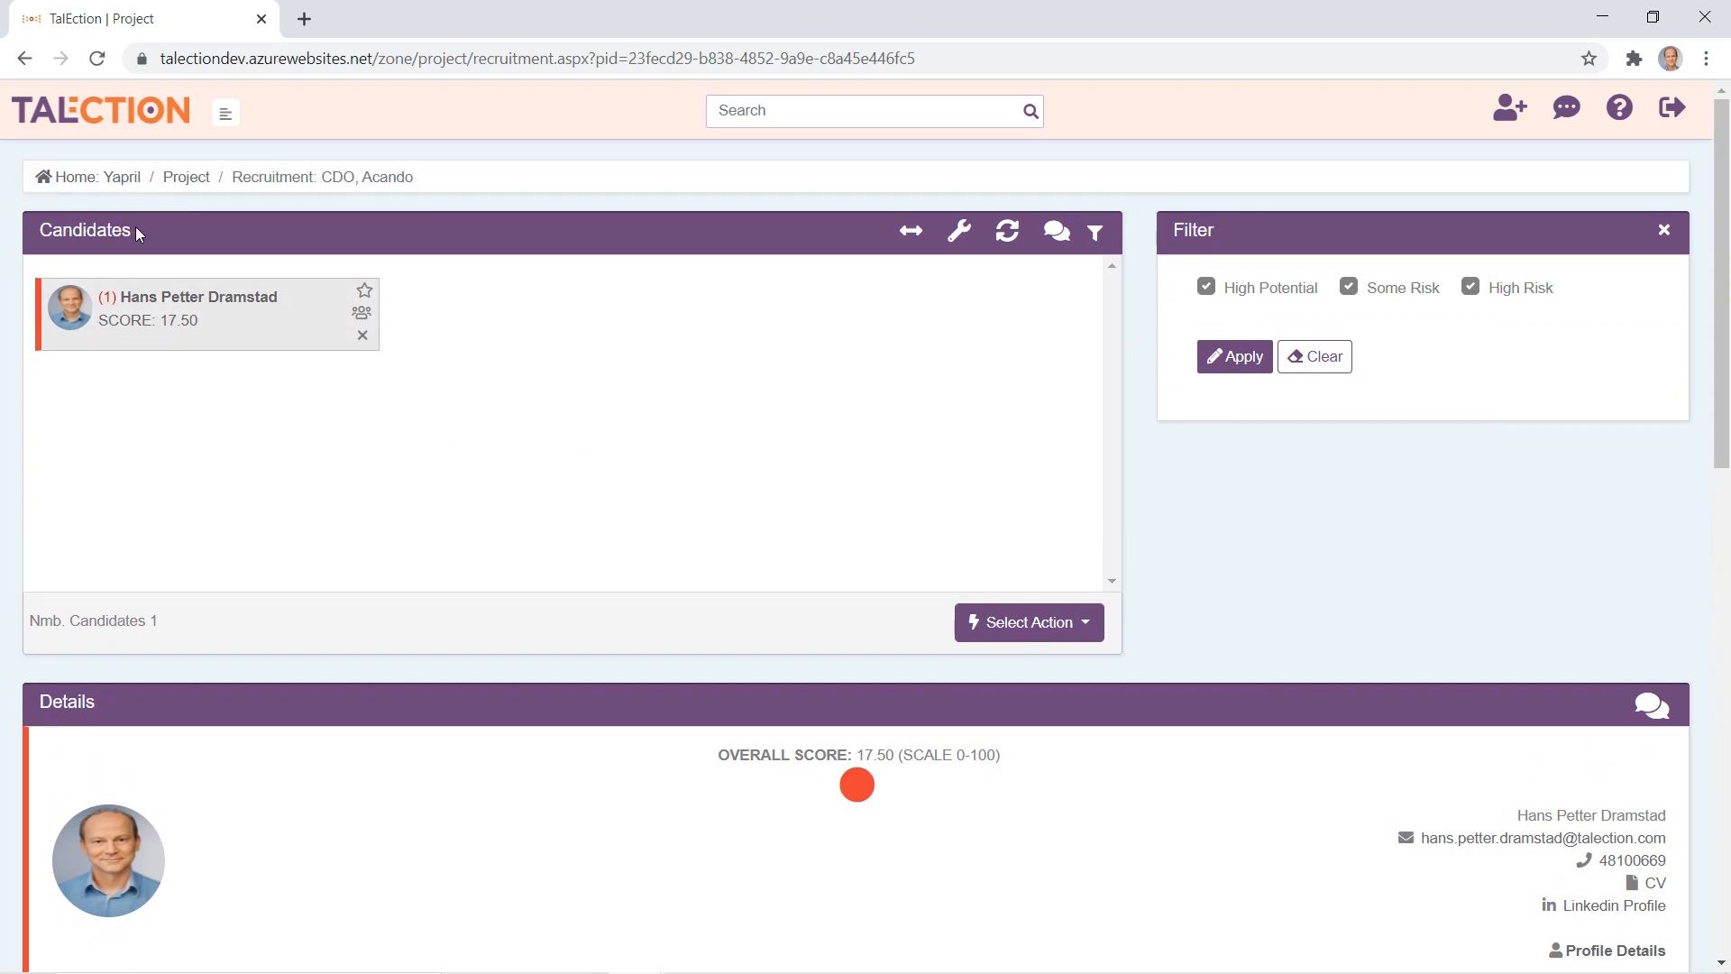
- Start a new talent pool from the home page and view the wizard's Group and Project sections
click(117, 178)
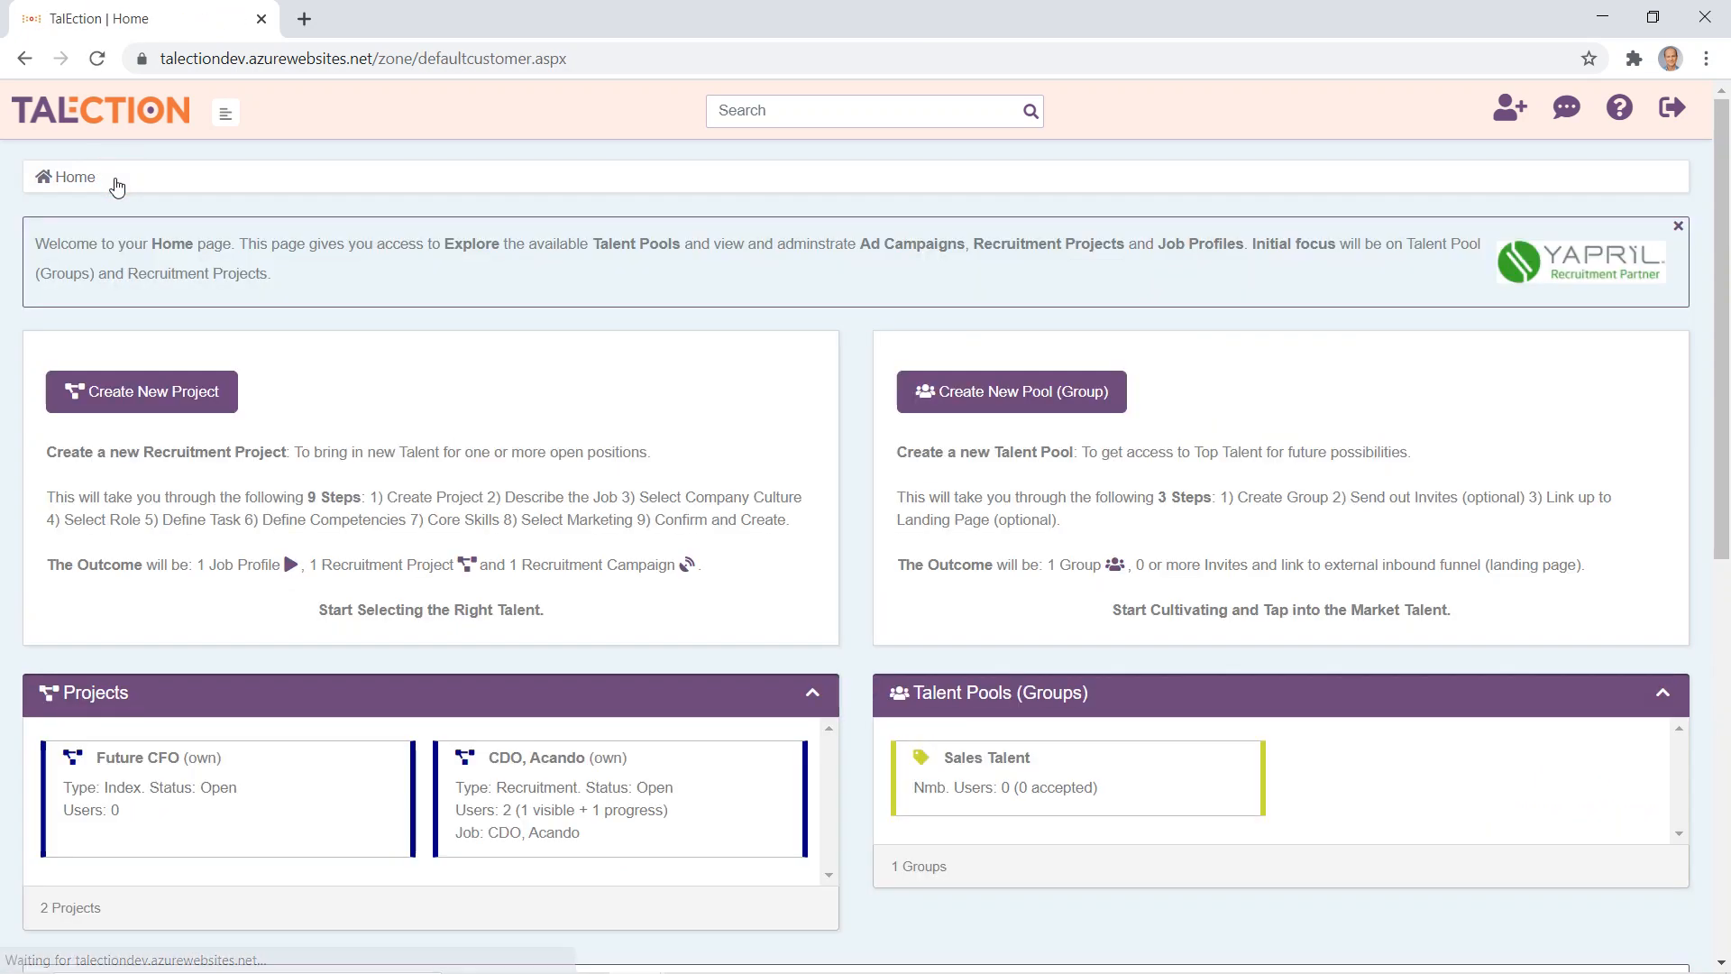
click(1029, 402)
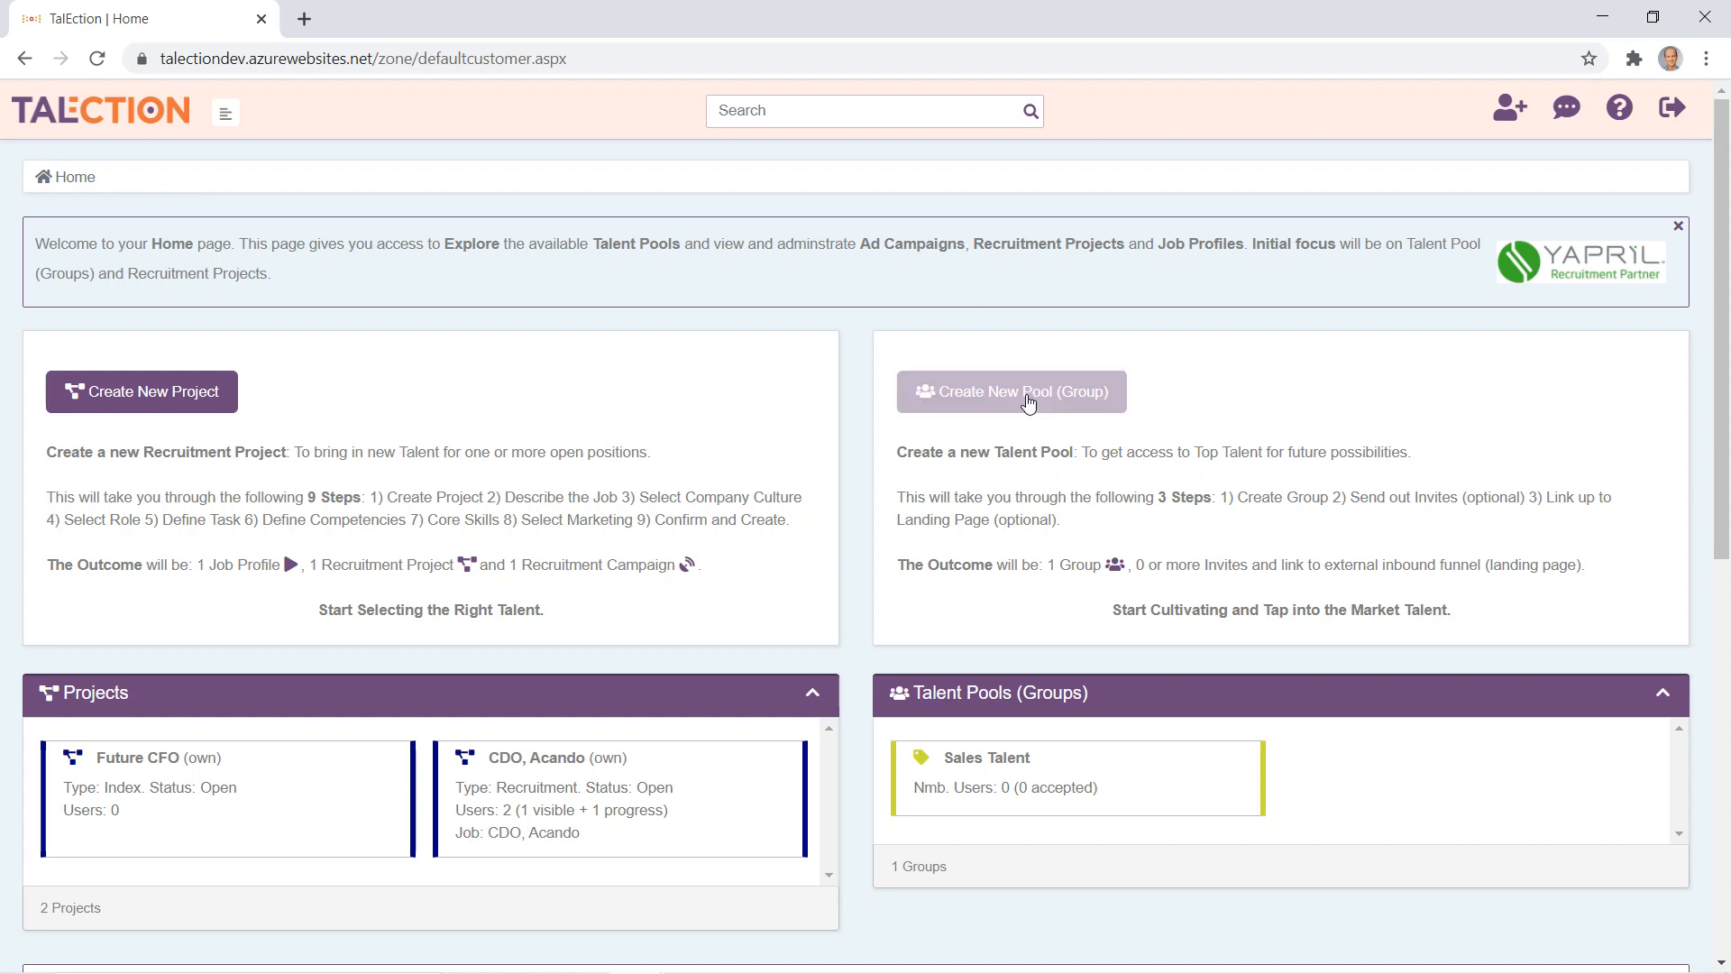
click(1029, 402)
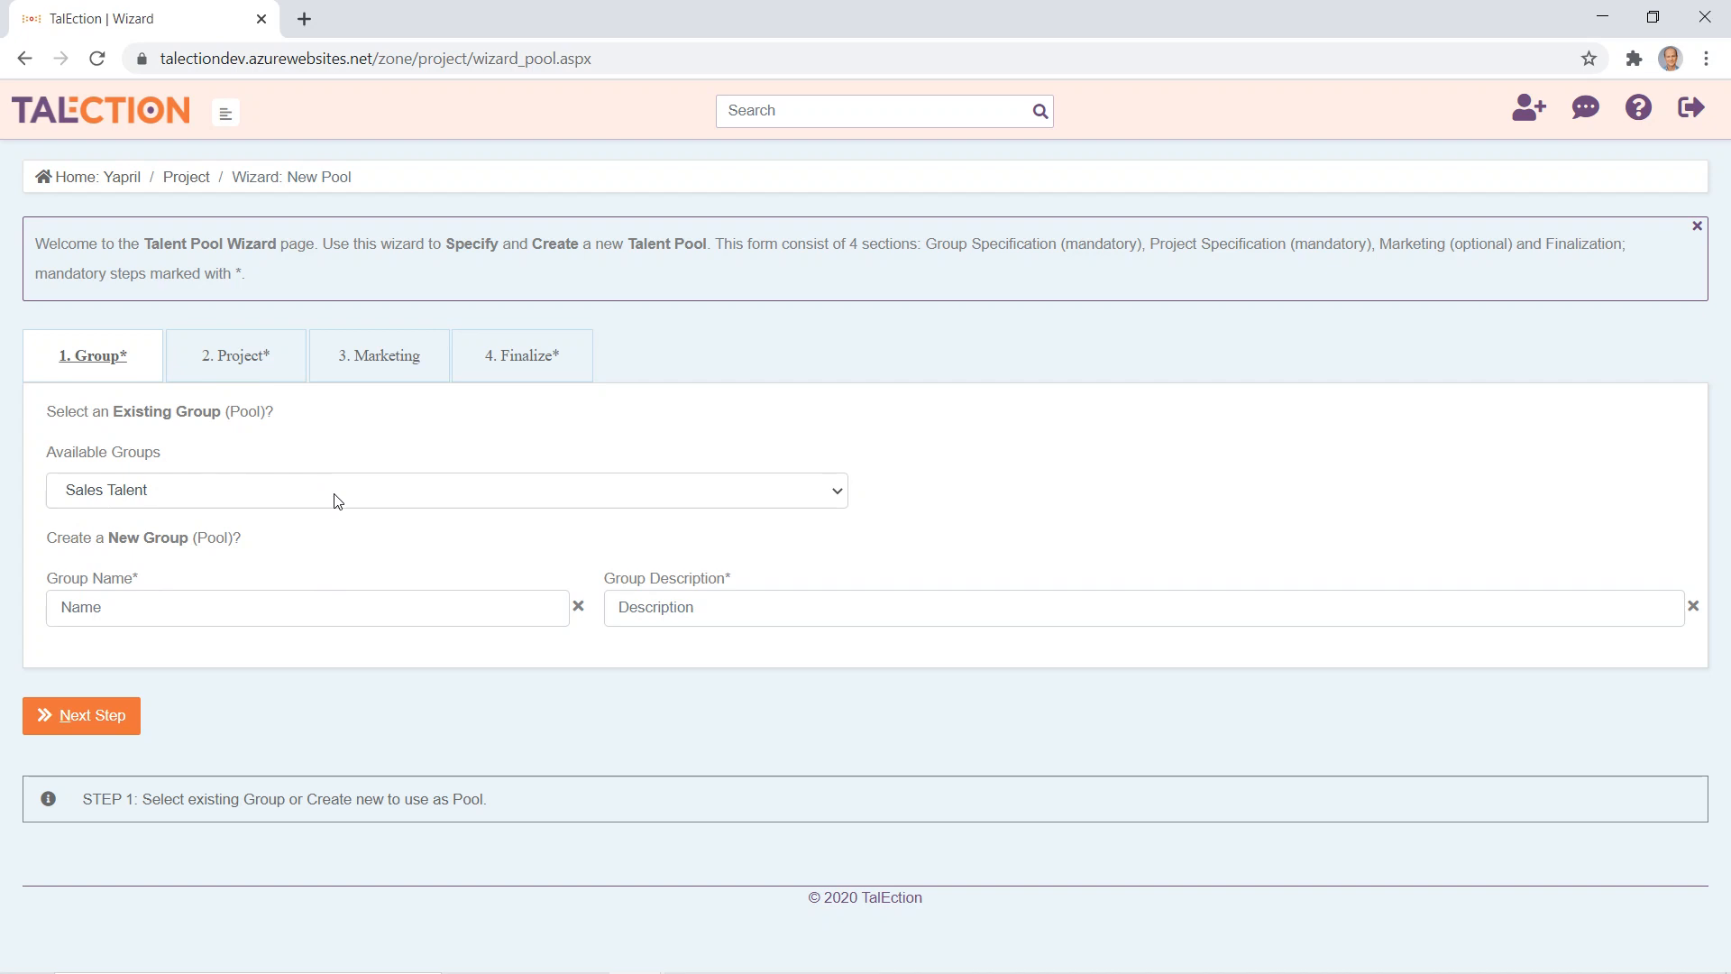
click(239, 356)
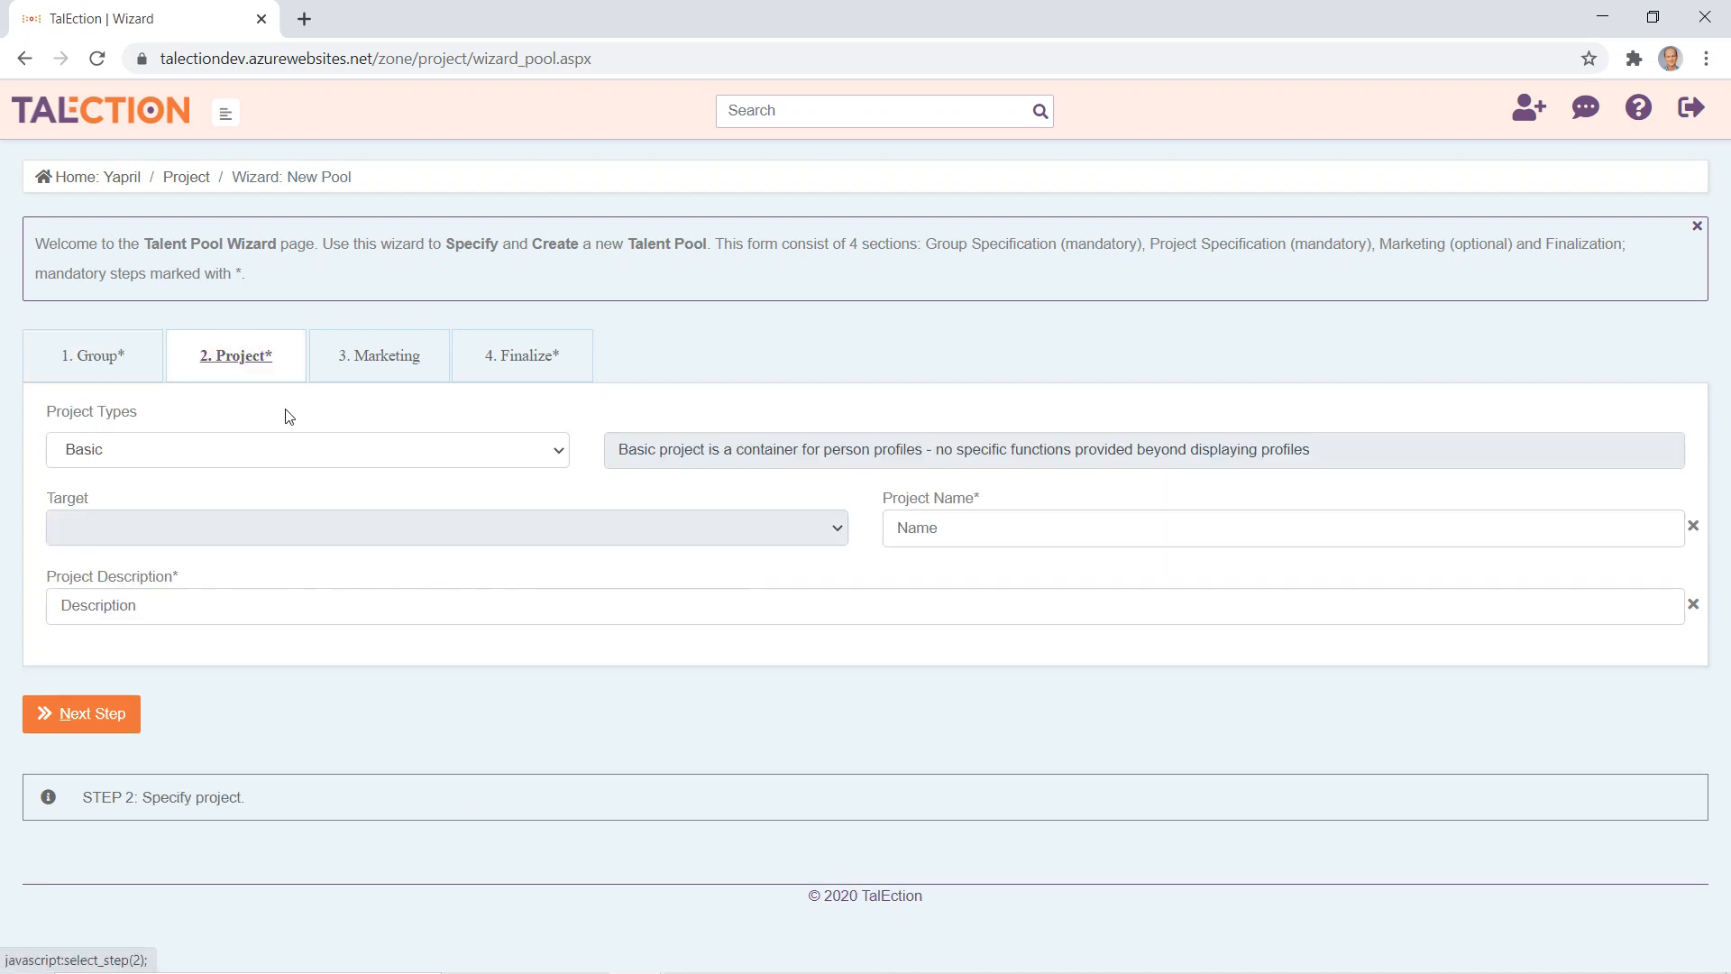
- Set the talent pool's project type to Index and review the predefined indexes offered as targets
click(311, 446)
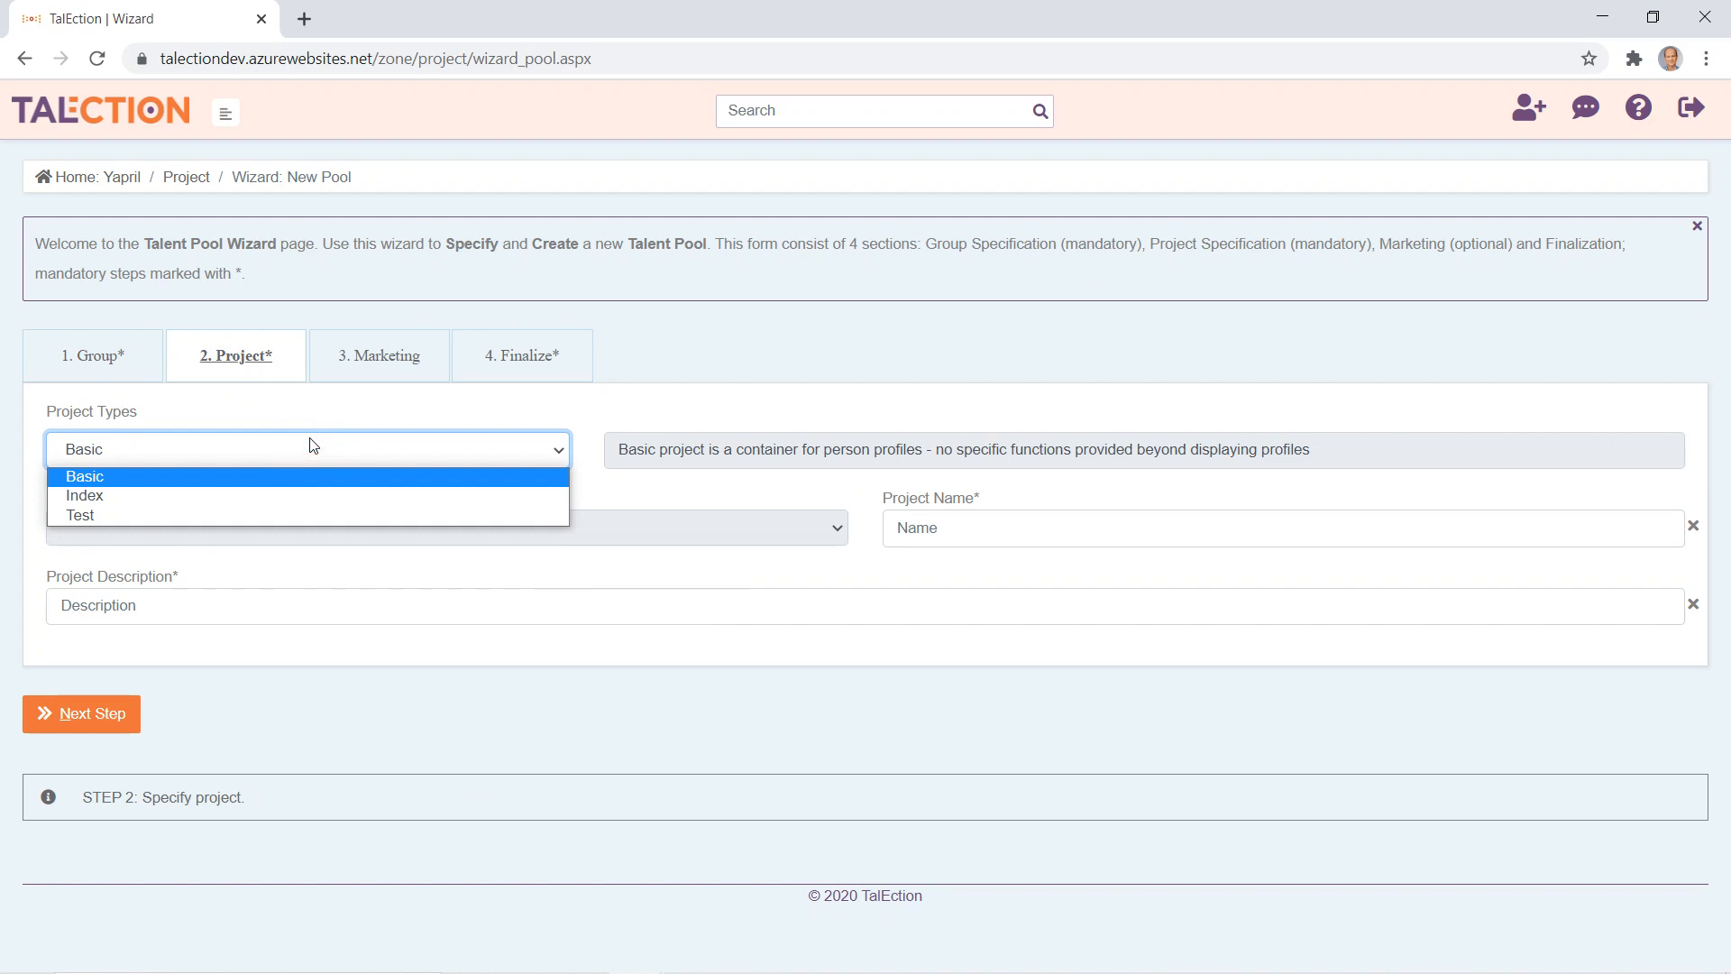
click(318, 498)
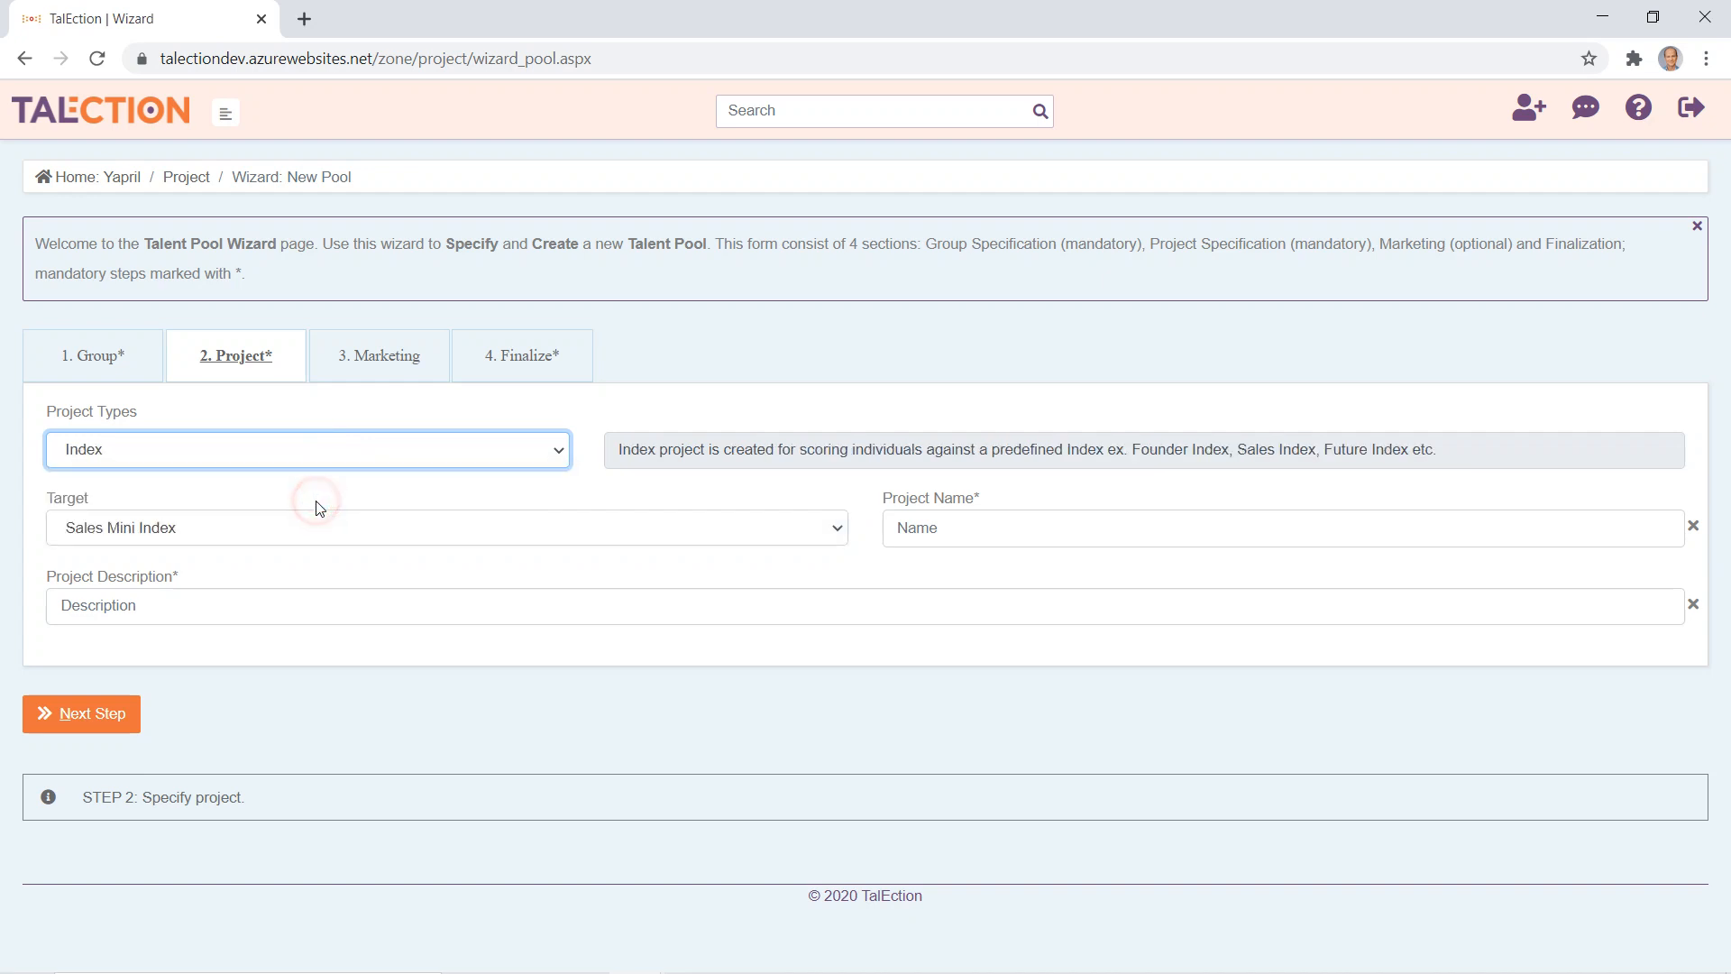
click(348, 532)
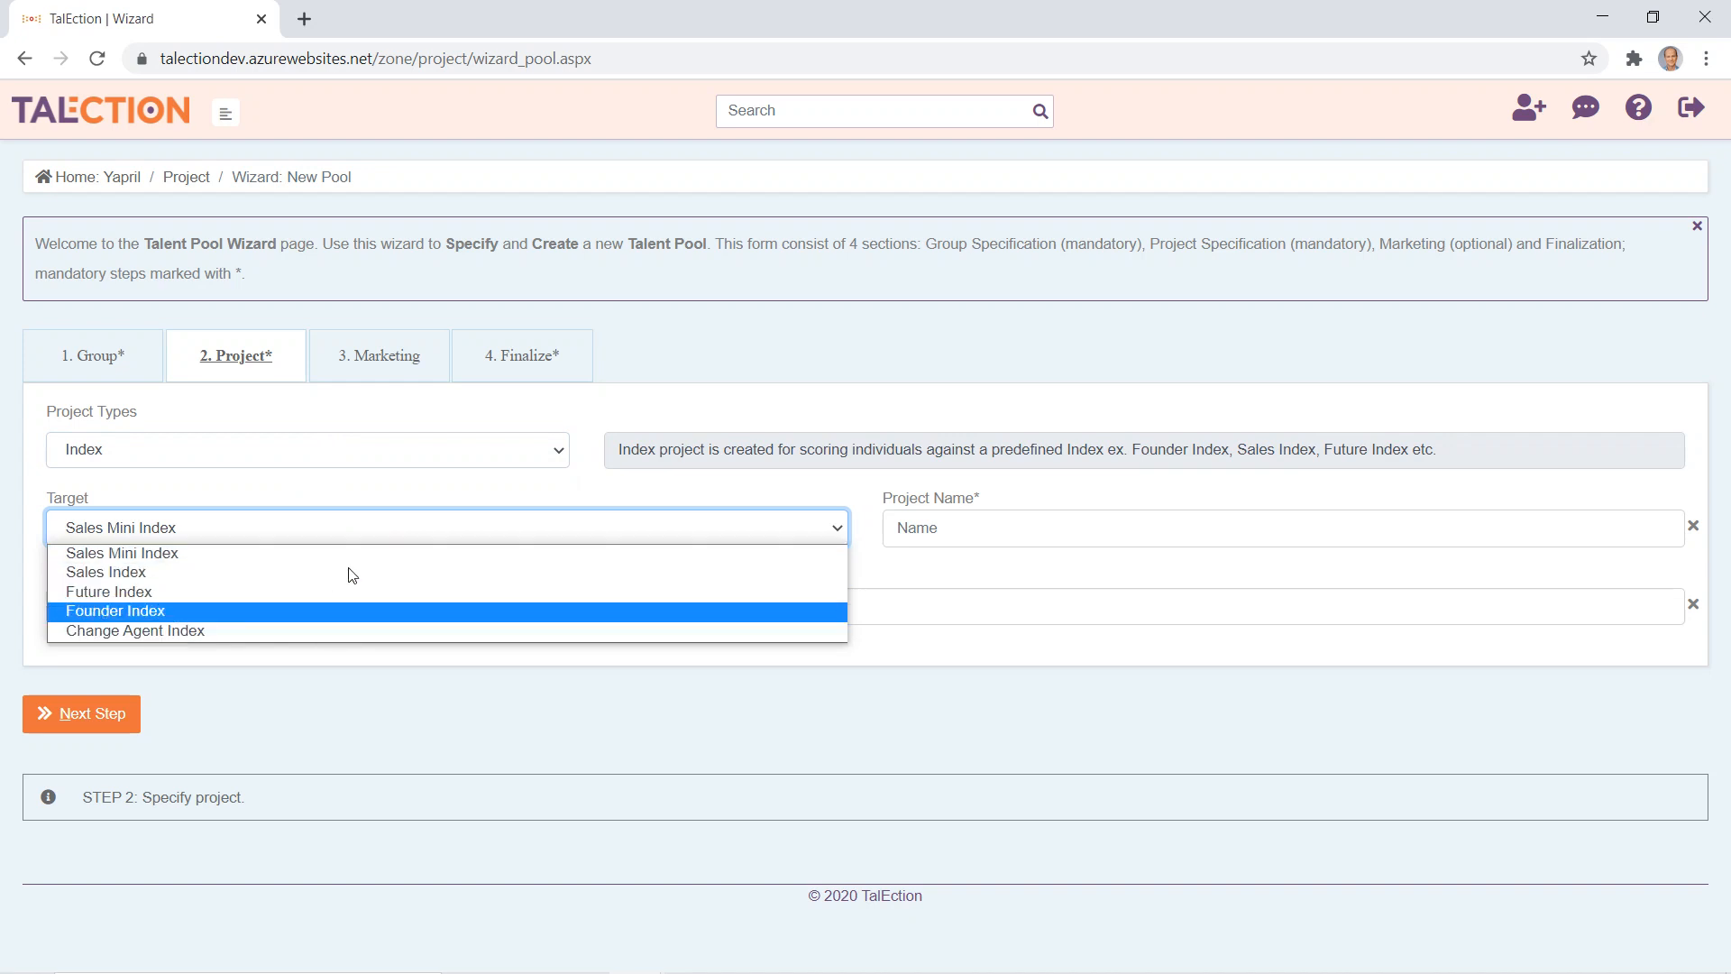
click(364, 487)
- Change the project type to Test and review the predefined test sets offered as targets
click(373, 438)
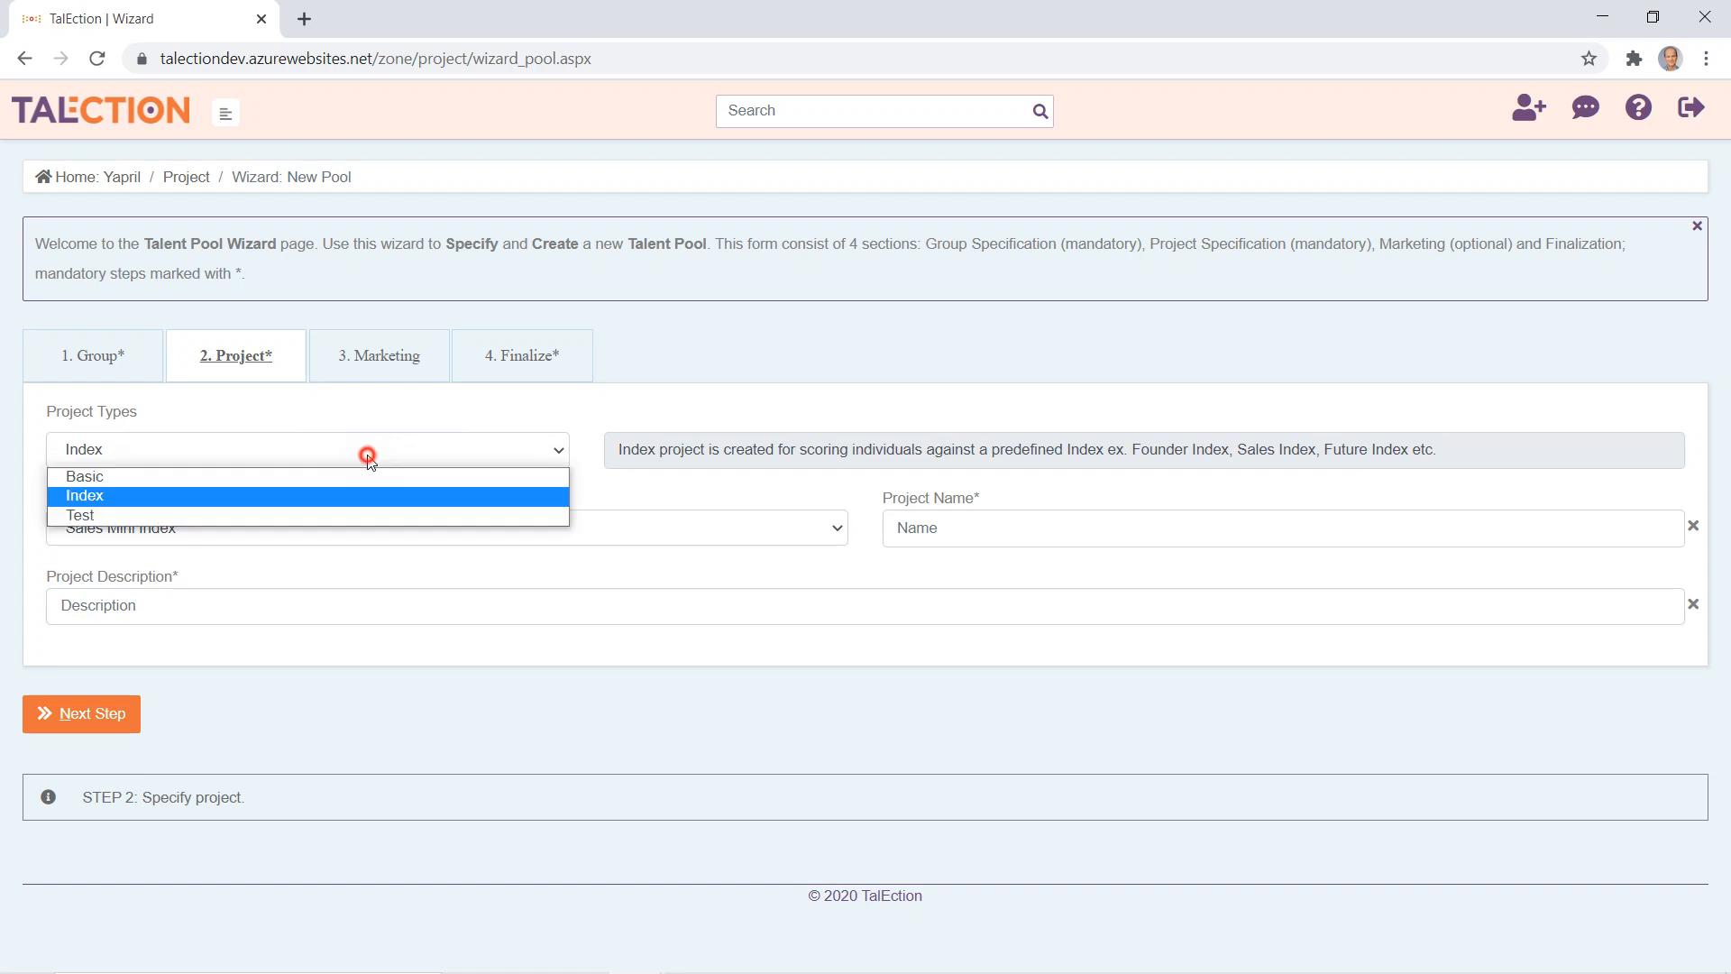
click(340, 512)
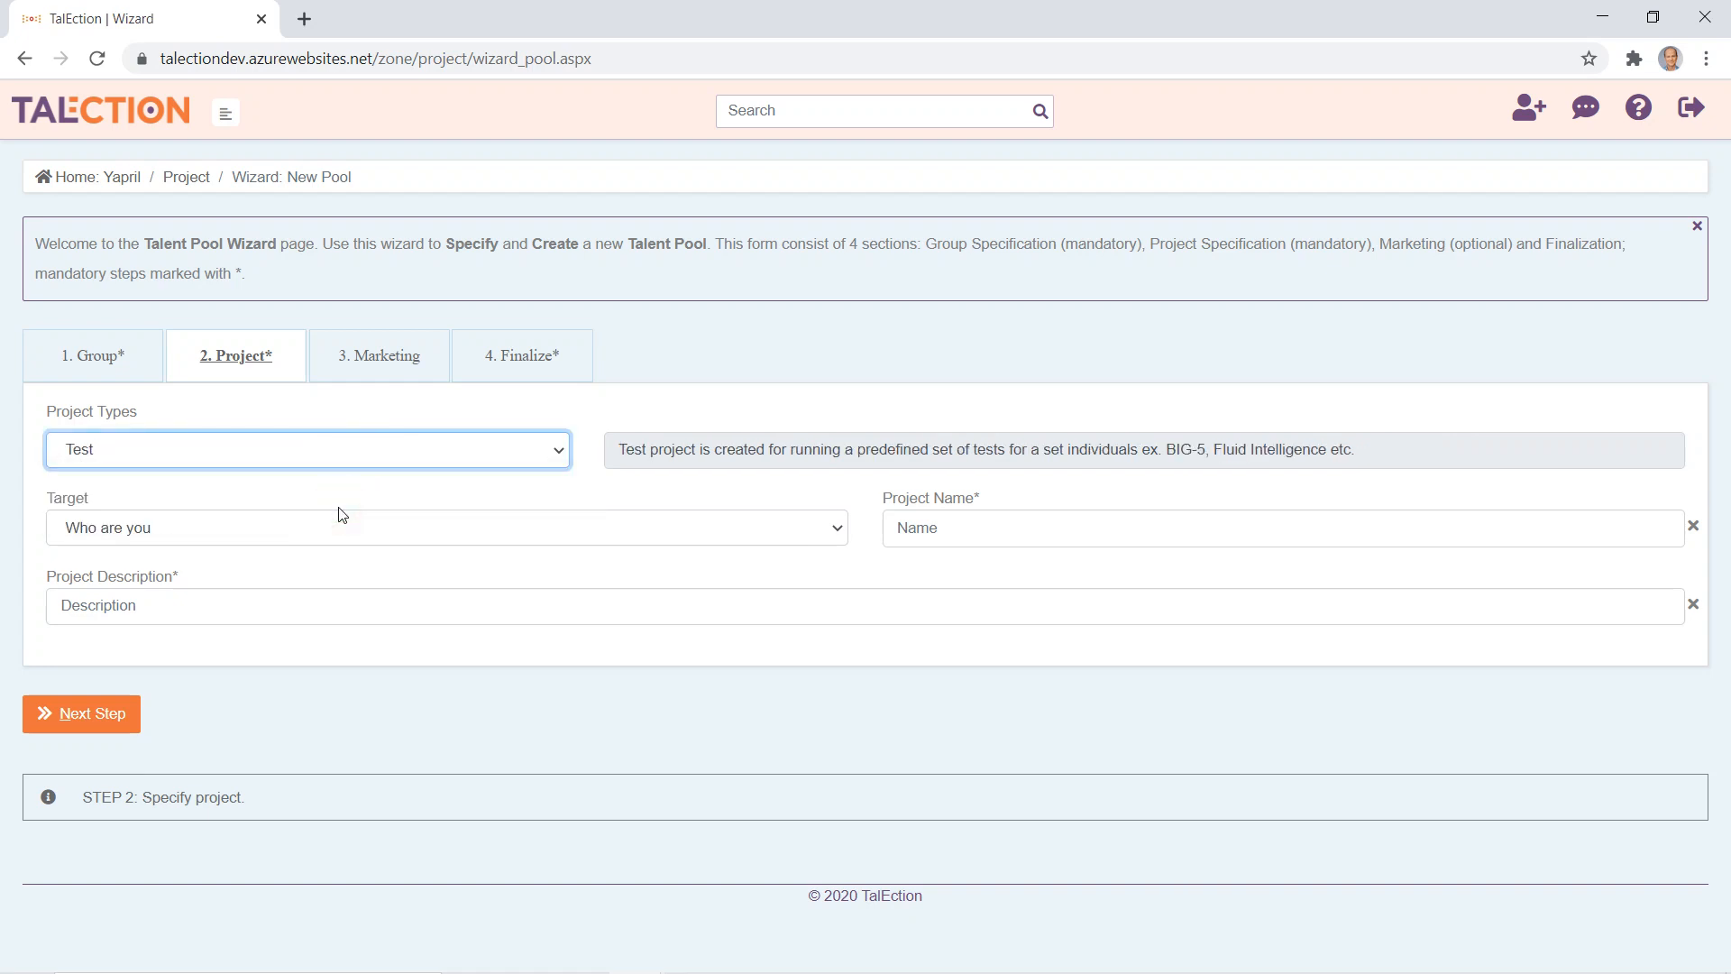
click(357, 529)
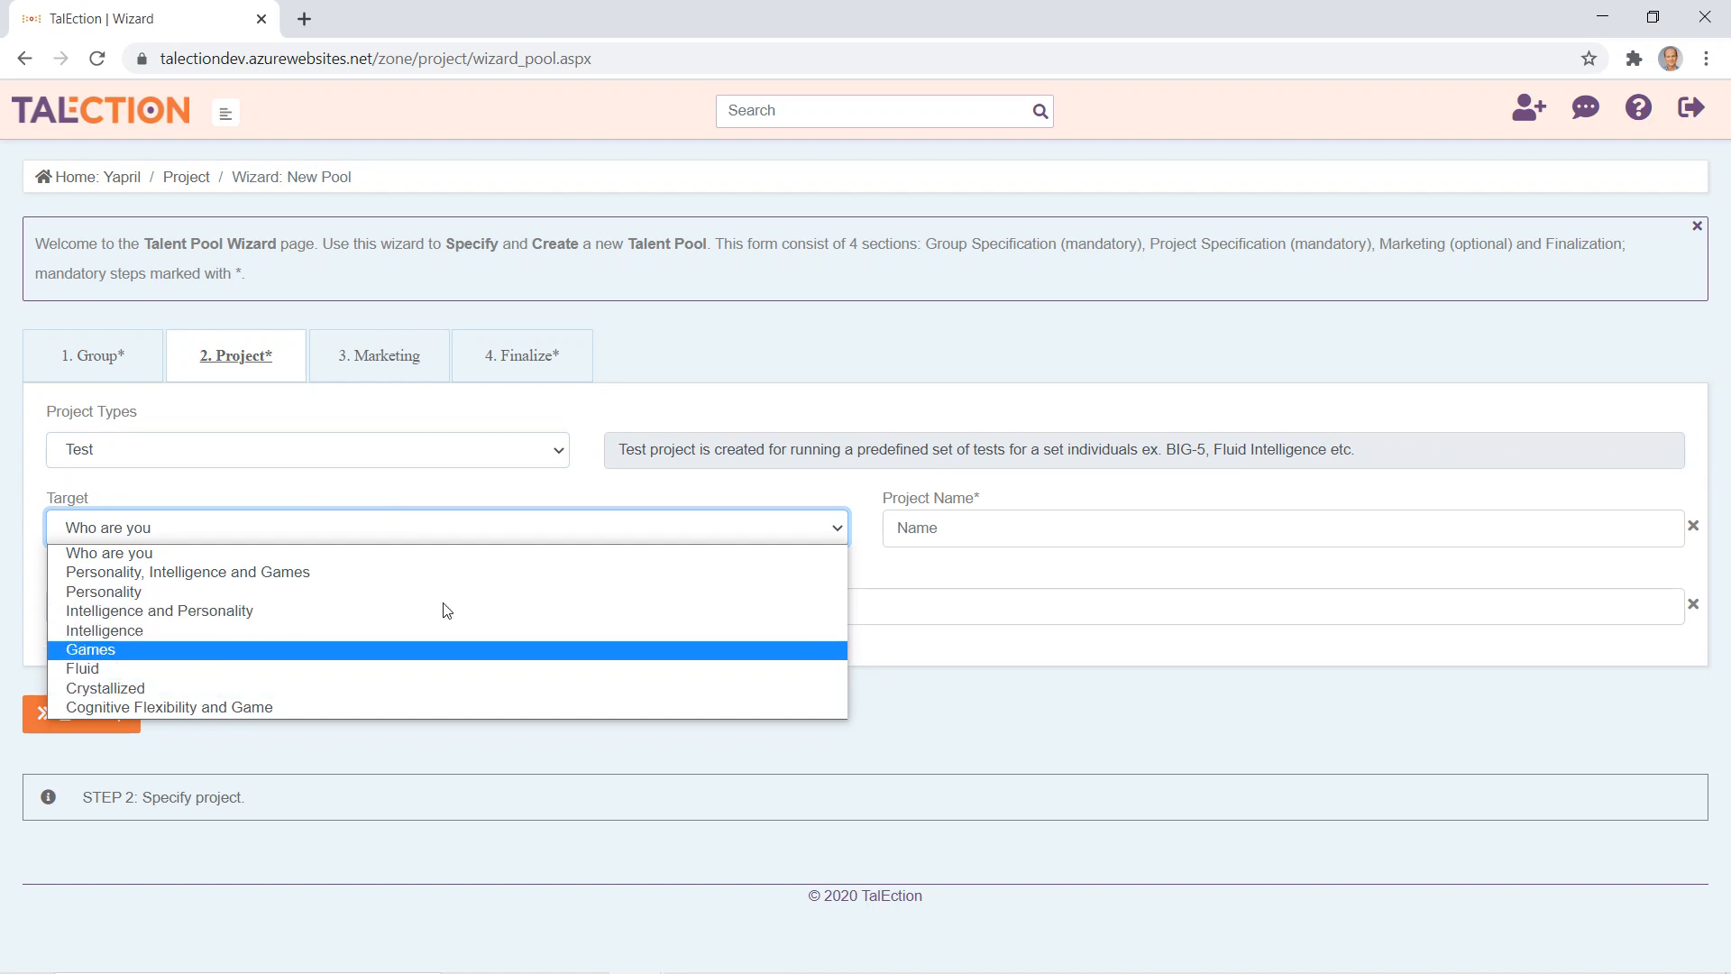
click(936, 567)
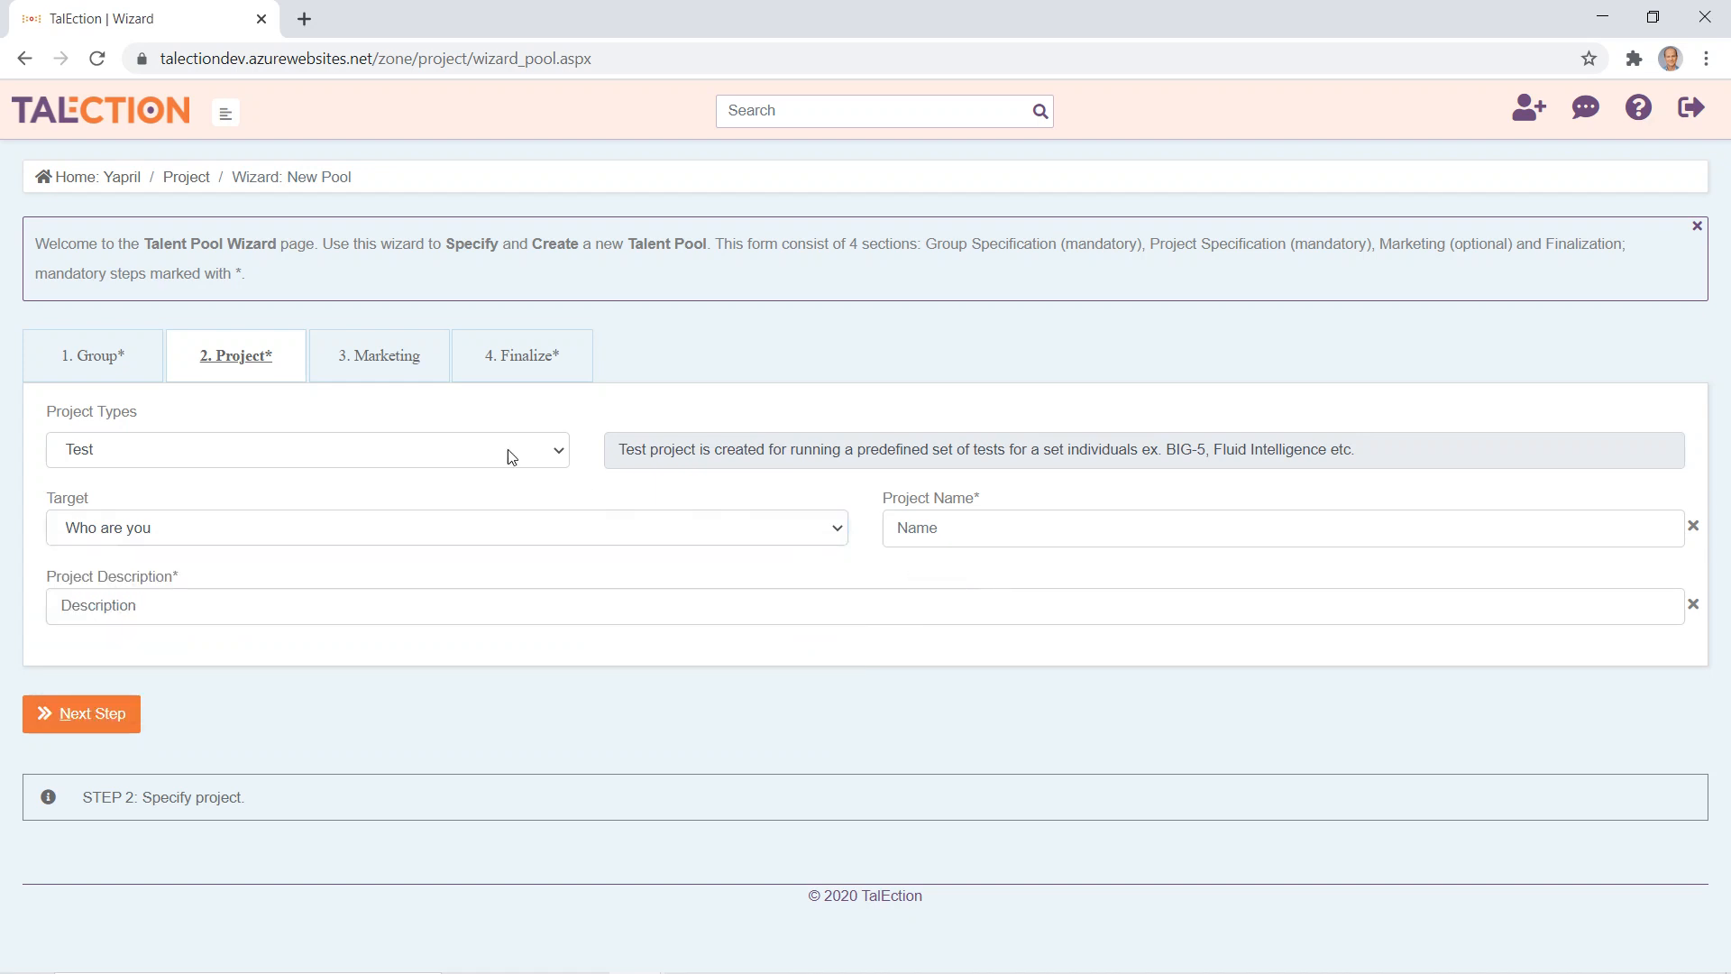
- View the wizard's Marketing section and its campaign fields, and open the Finalize section with the order summary
click(363, 358)
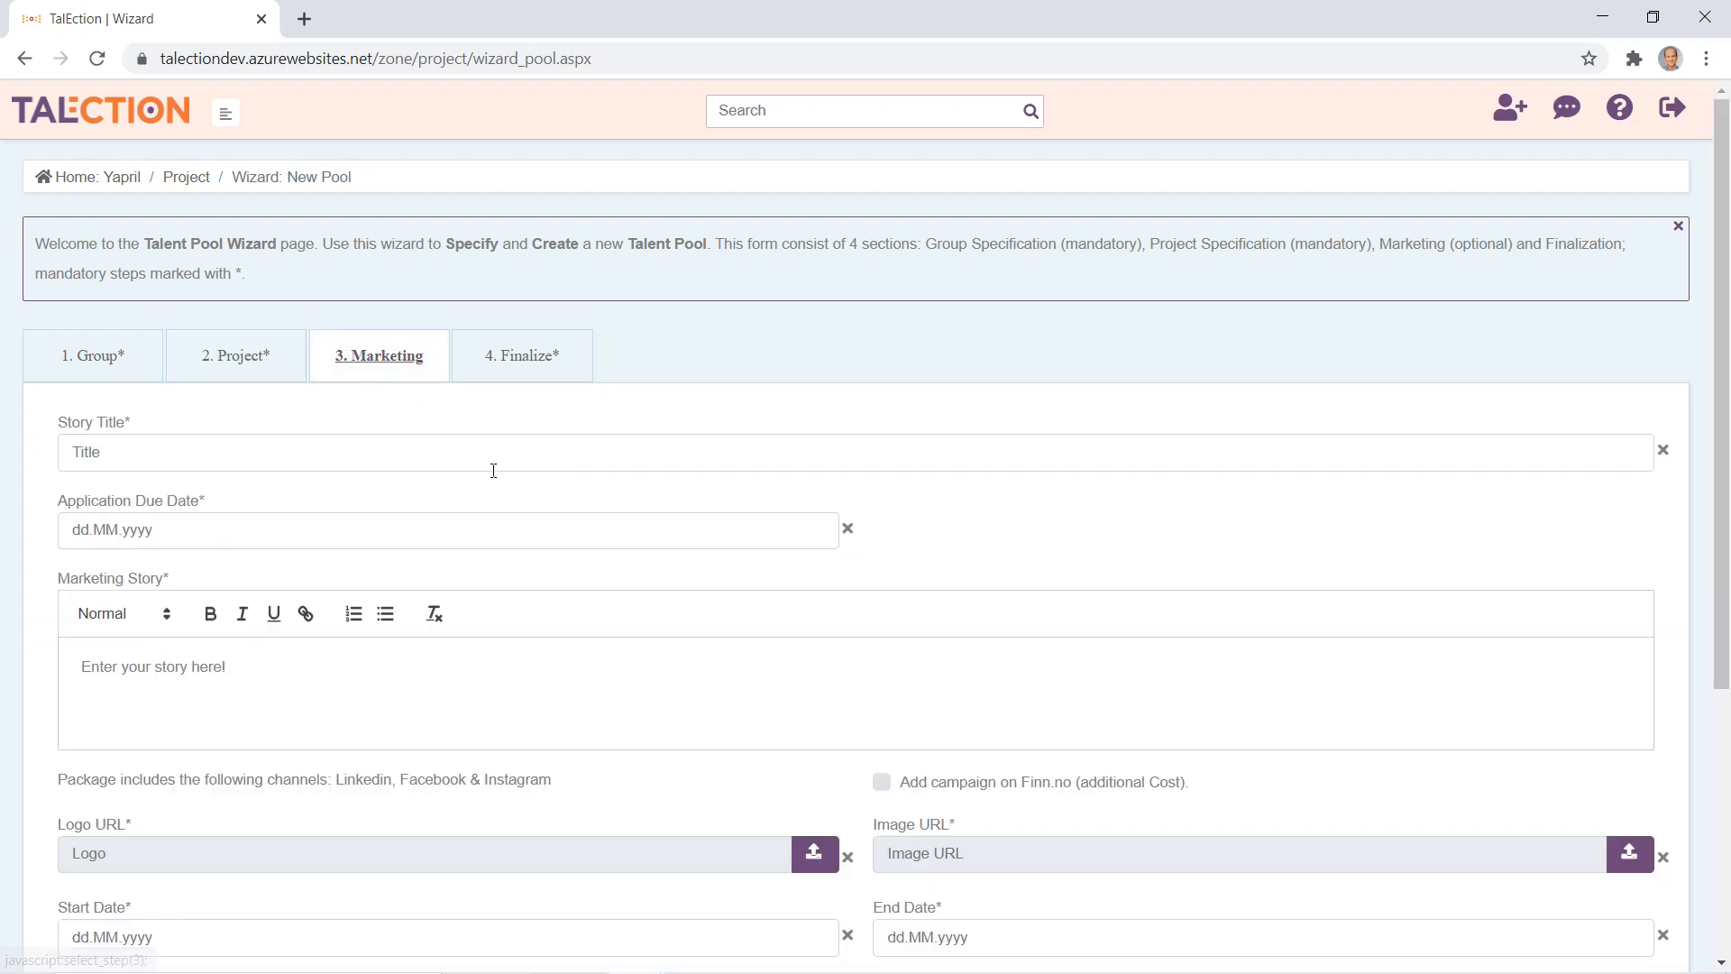
scroll(493, 470, down, 4)
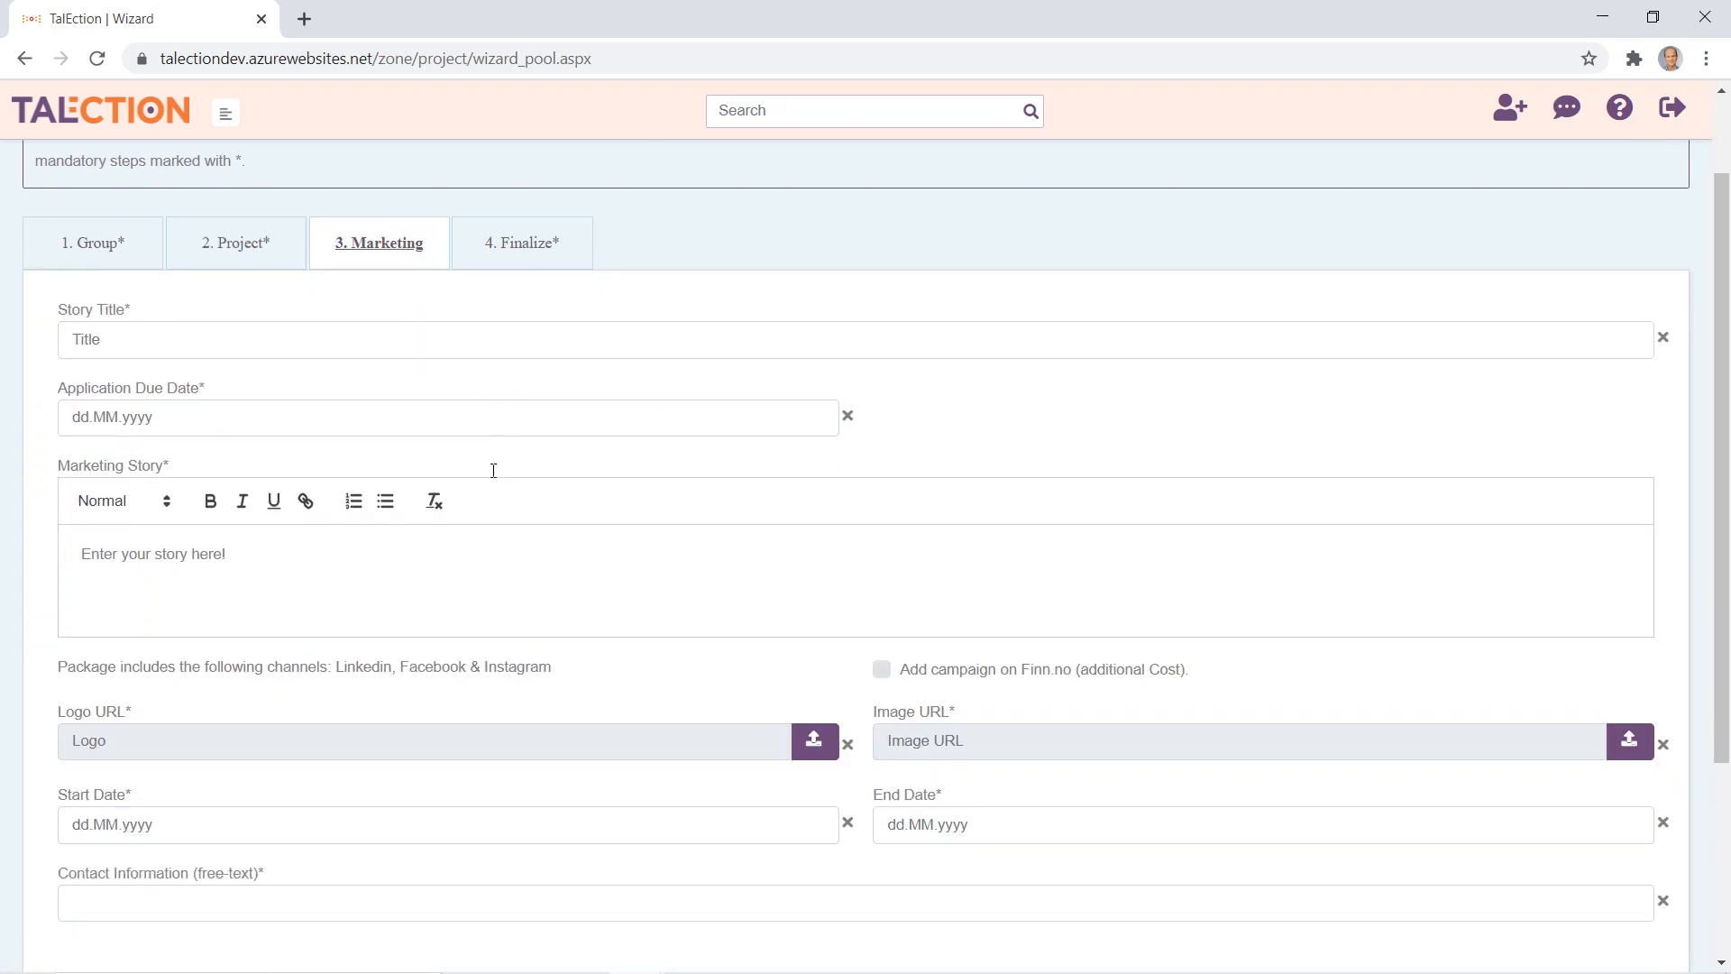
scroll(493, 470, up, 4)
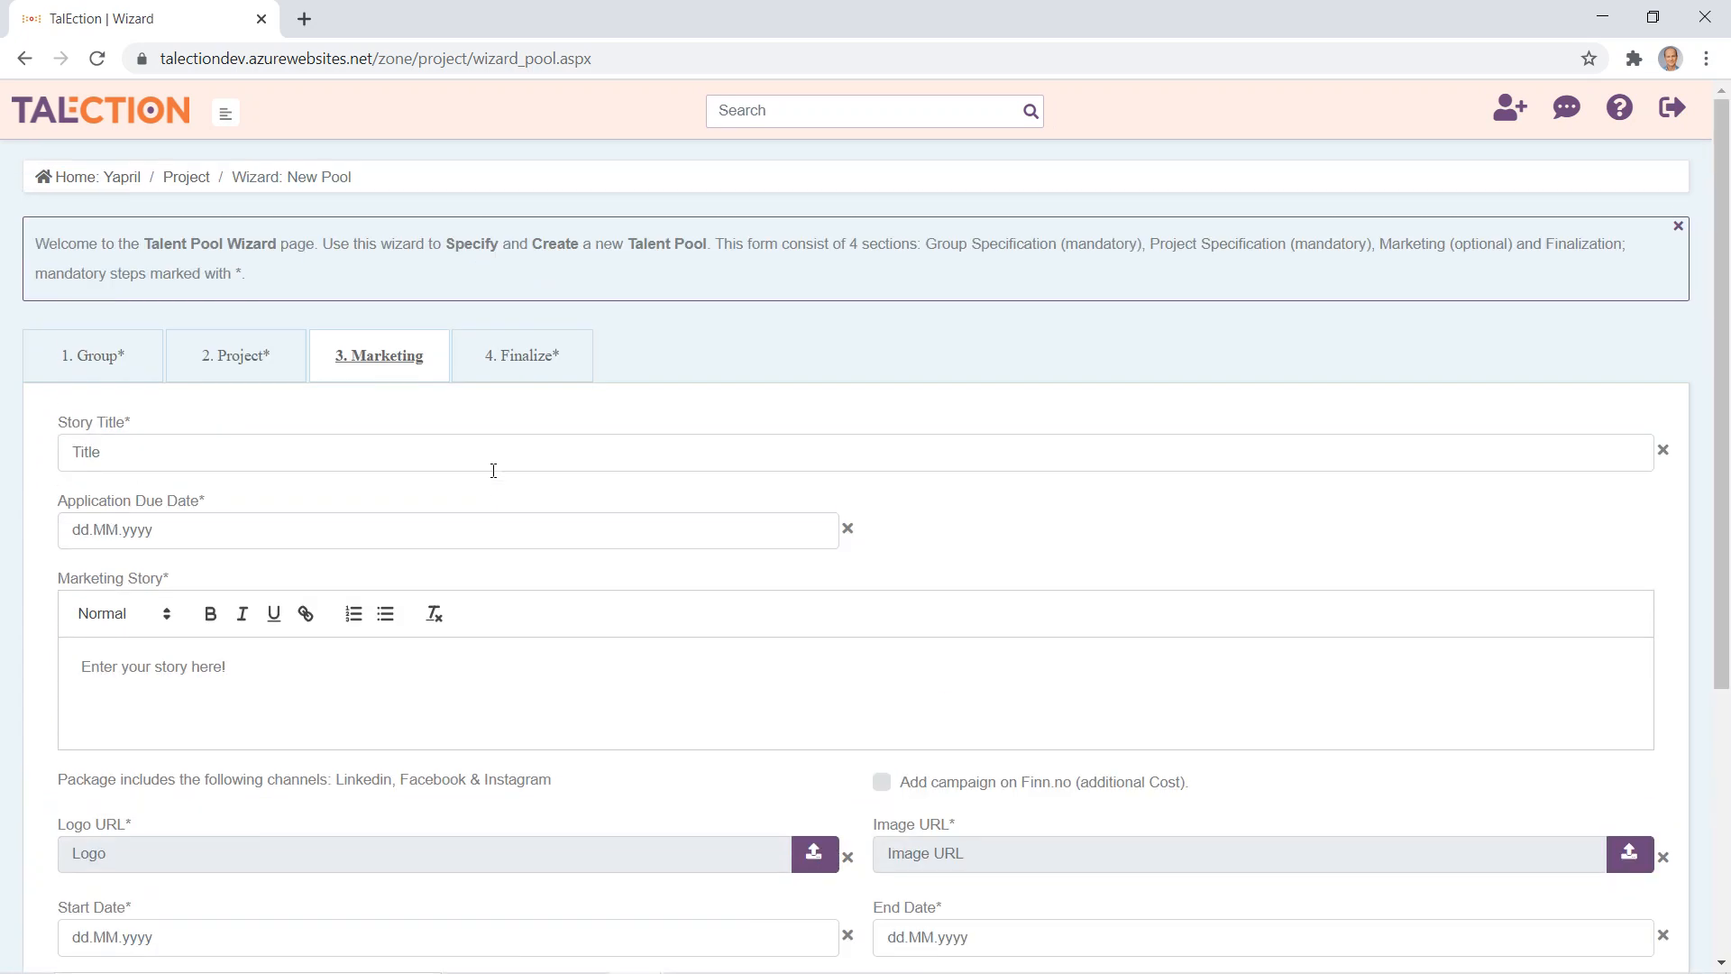
click(514, 362)
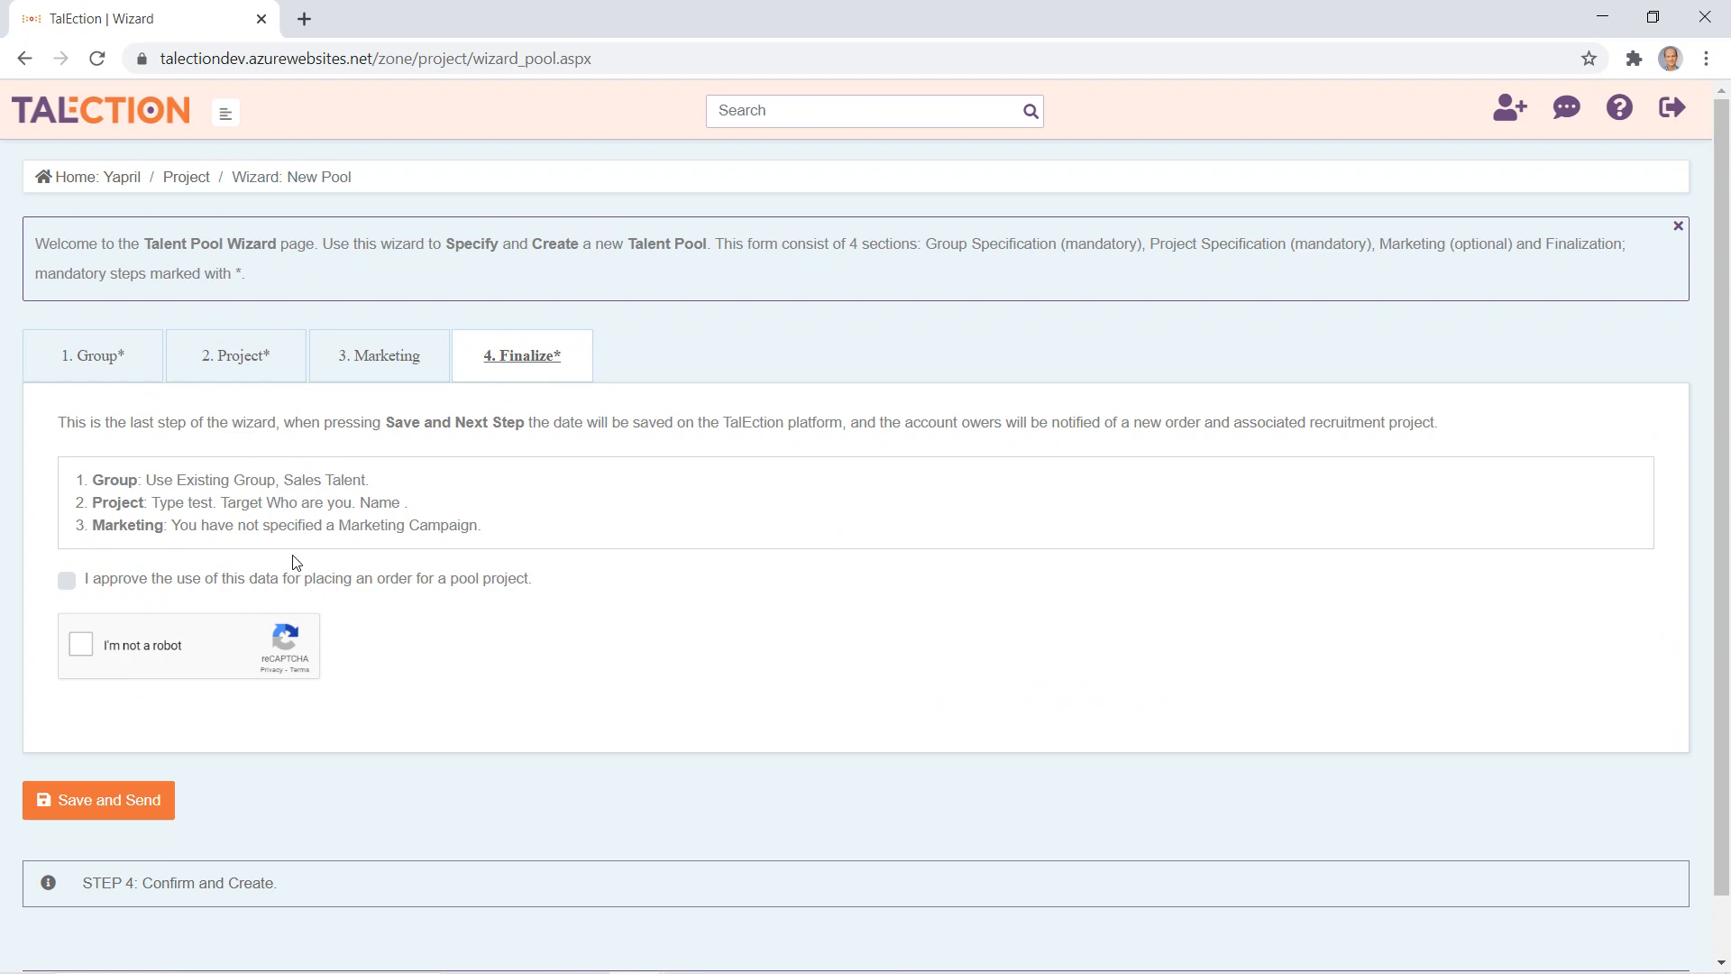
- Return to the home page and review its projects, talent pools and Best-Practices for Recruiting section
click(121, 178)
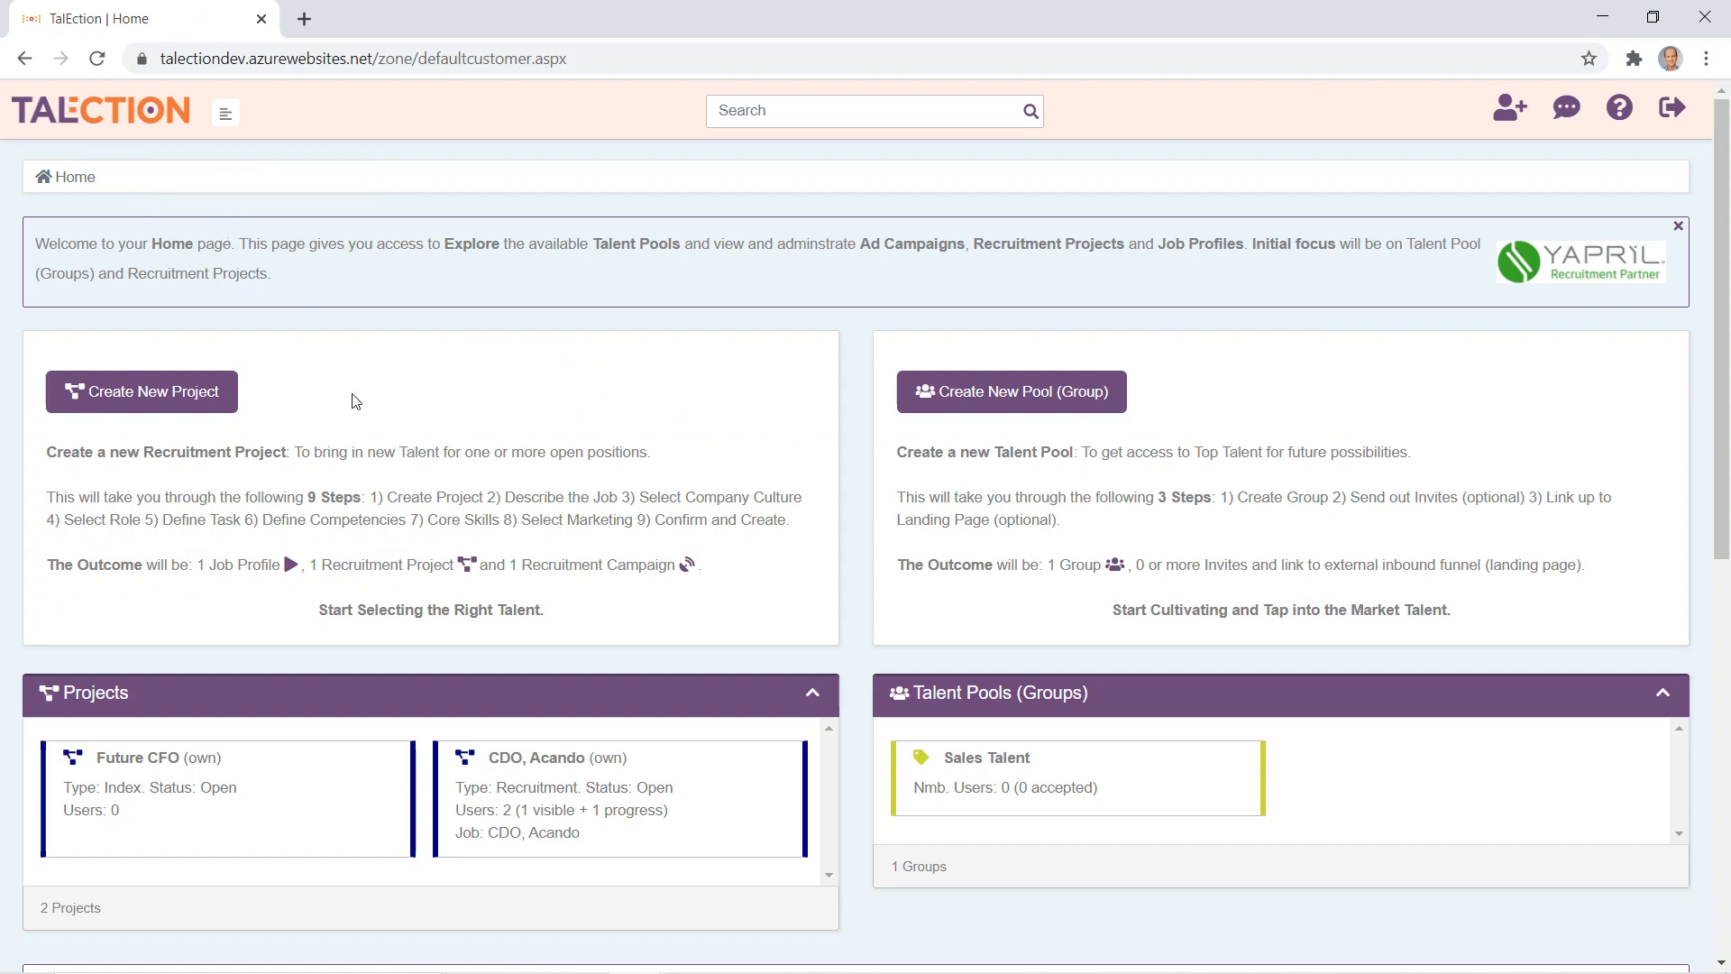
scroll(568, 811, down, 1)
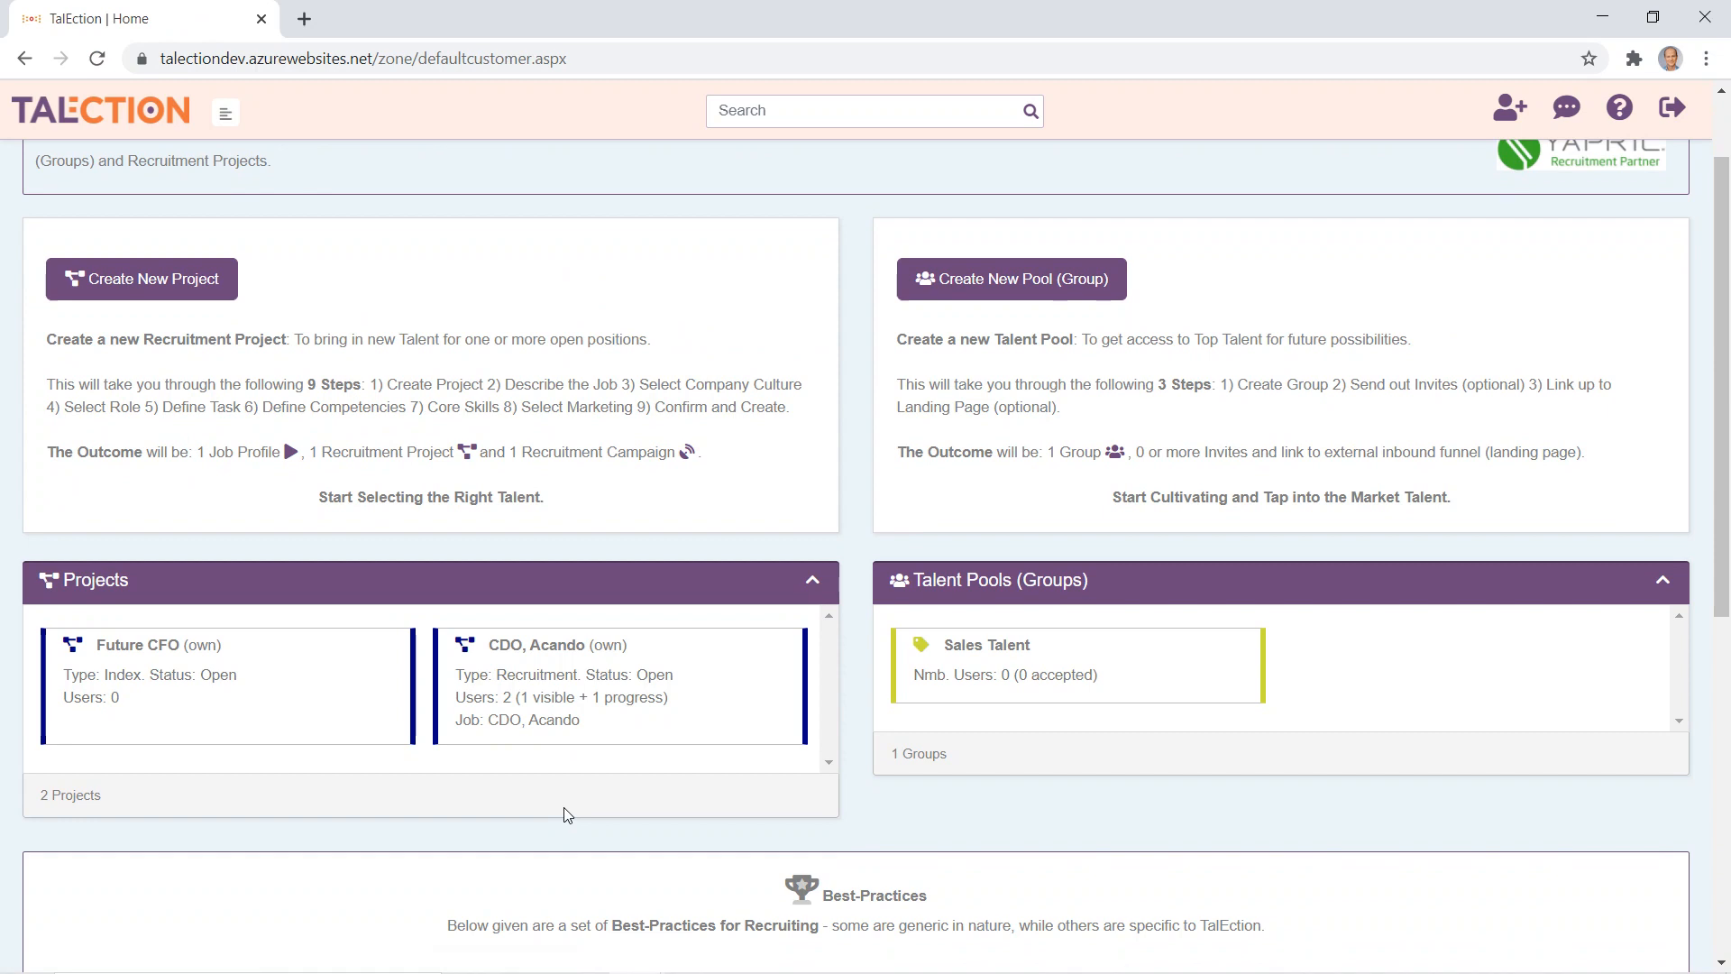
scroll(564, 808, down, 6)
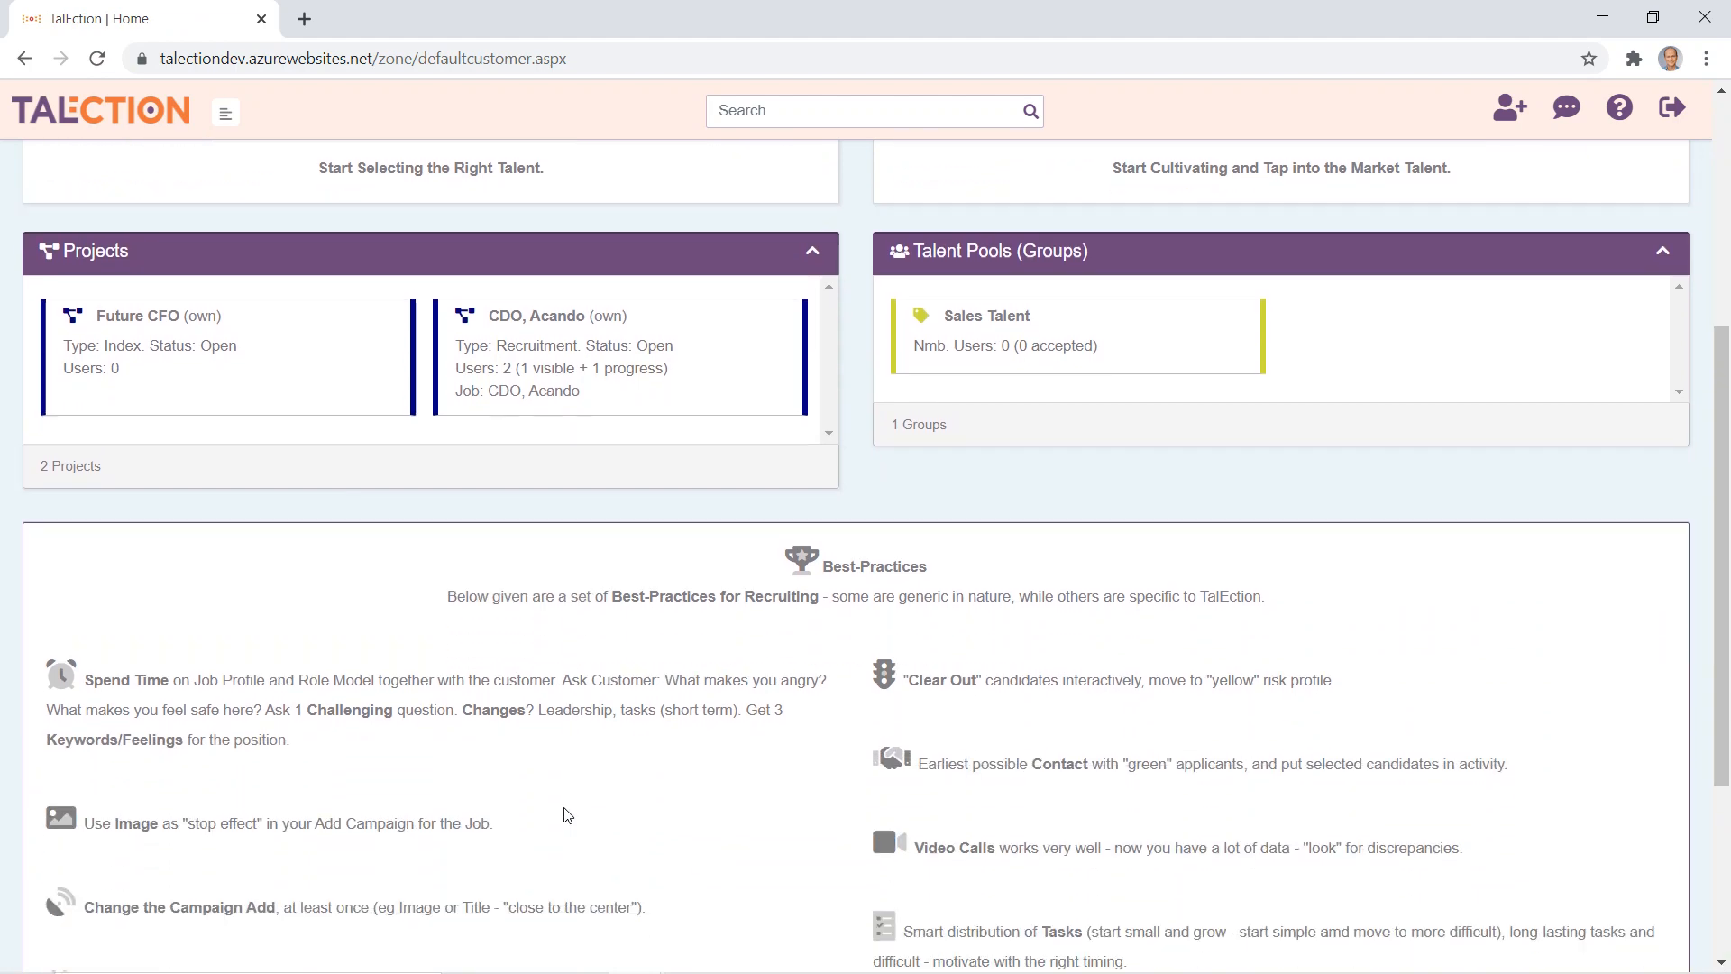
scroll(568, 816, up, 4)
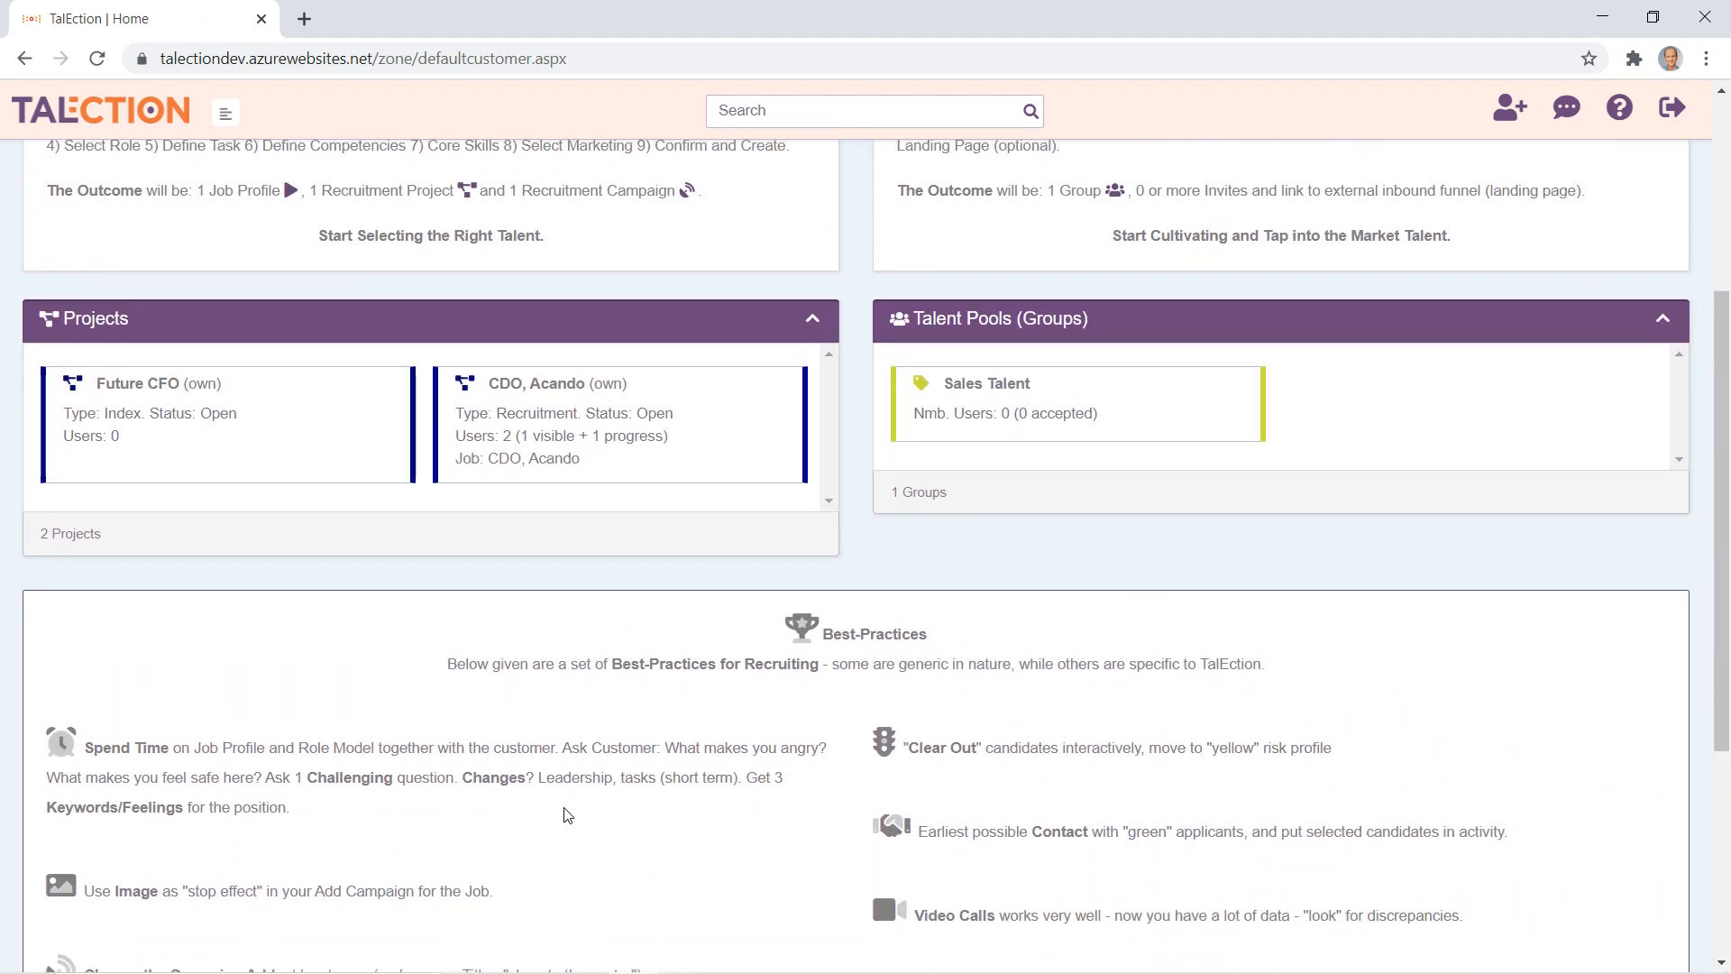
scroll(568, 816, down, 4)
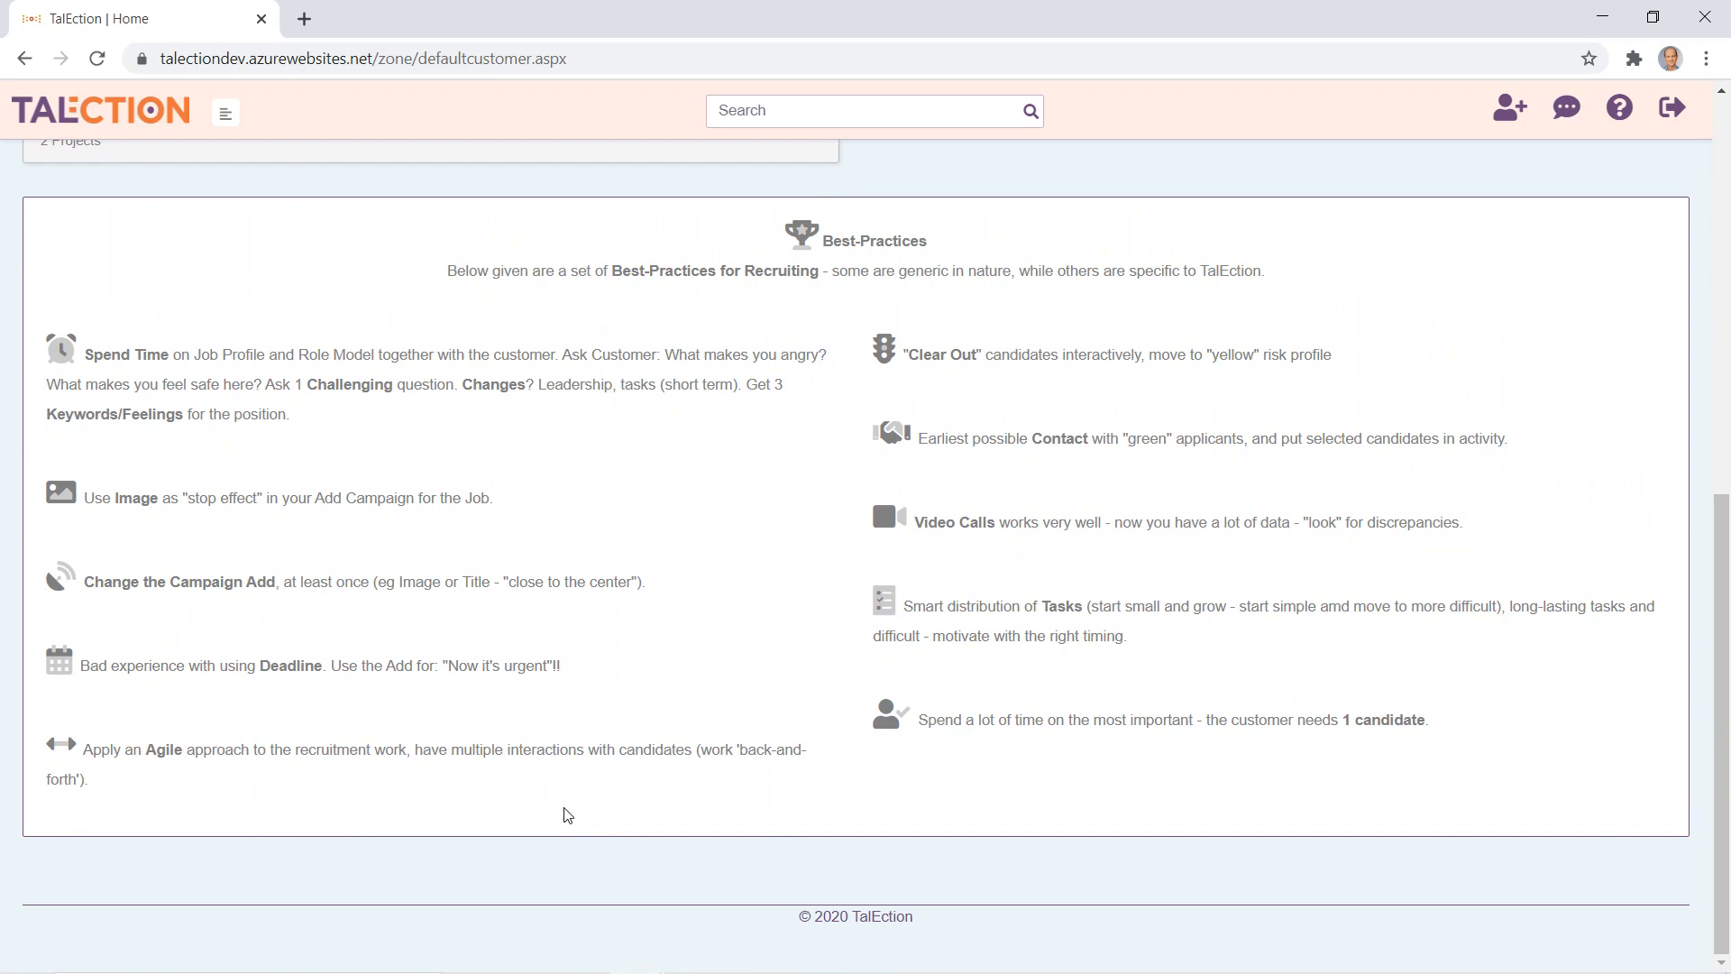
scroll(568, 816, up, 8)
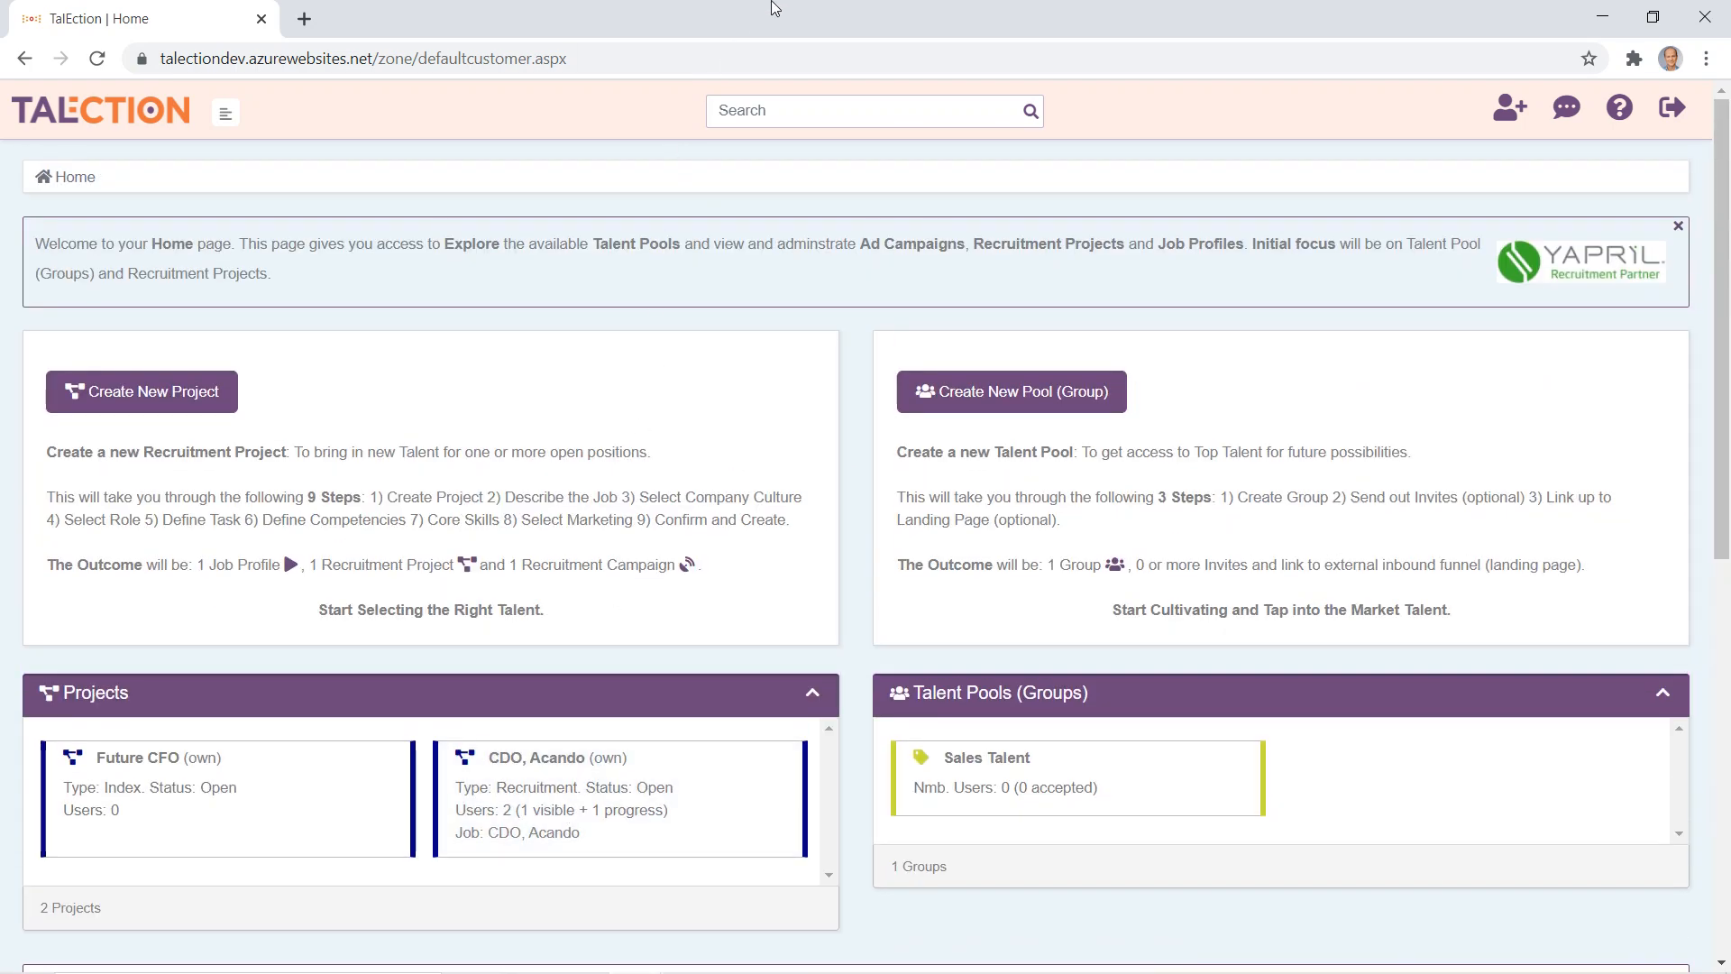
mouse_move(883, 8)
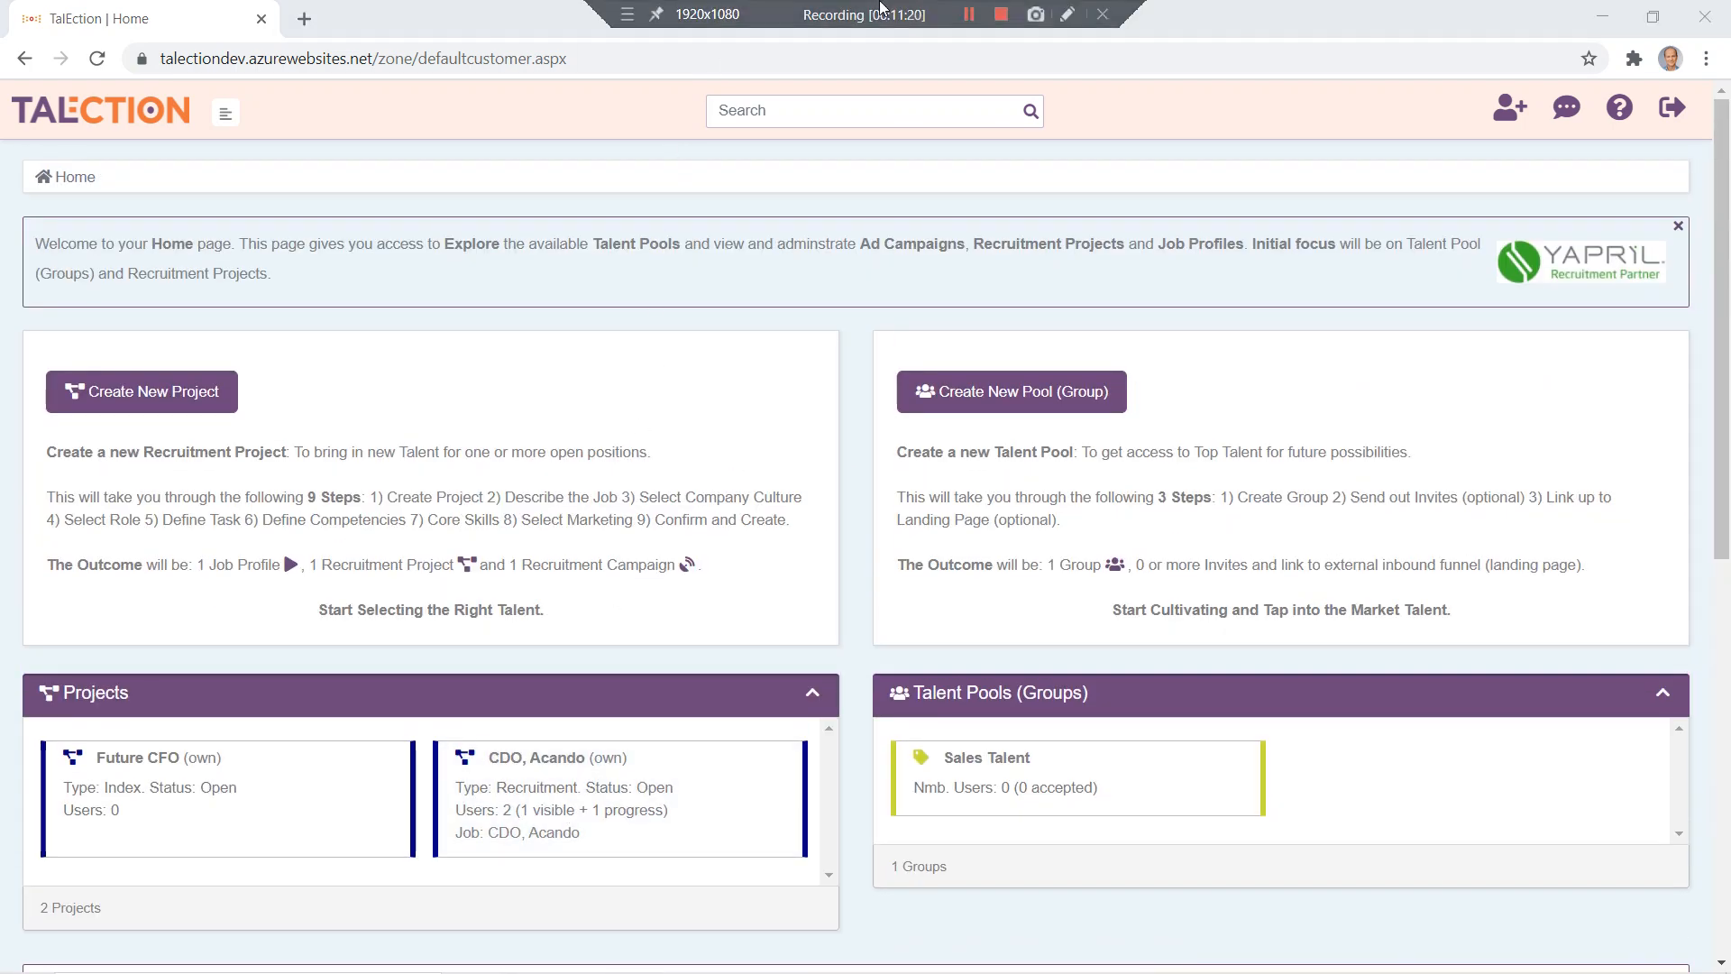